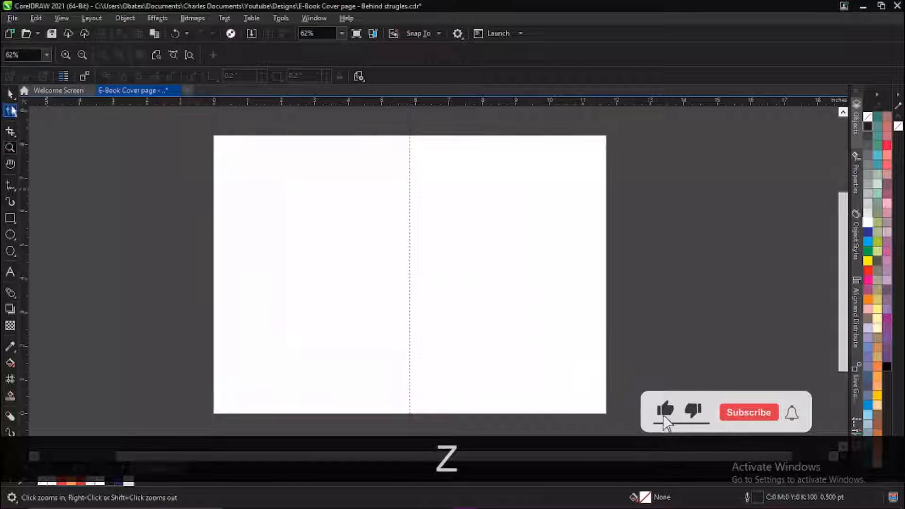
- Draw two rectangles of about 5.8 × 8.3 in, one covering each half of the page beside the centre guideline
click(10, 218)
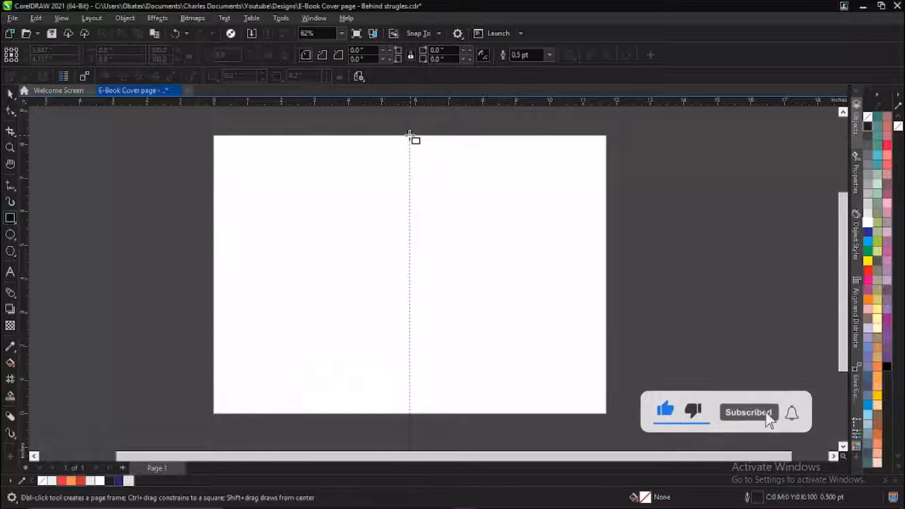
drag(410, 135, 610, 418)
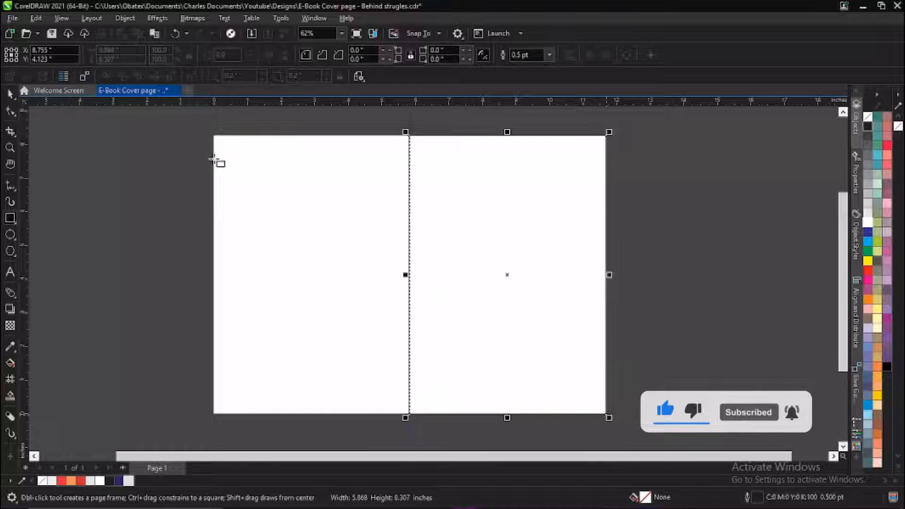
drag(215, 136, 412, 412)
key(ctrl+space)
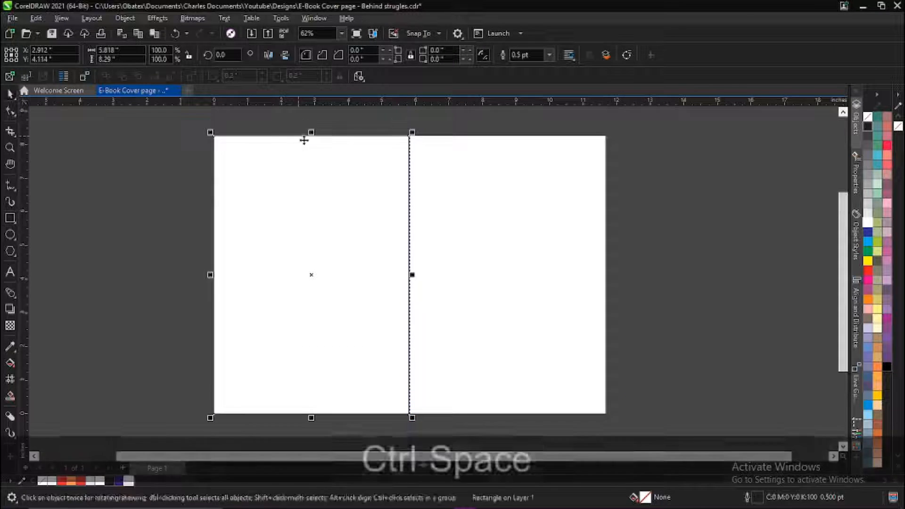
- Stretch the top edge of the left rectangle to meet the page's top edge
key(z)
click(329, 149)
key(ctrl+space)
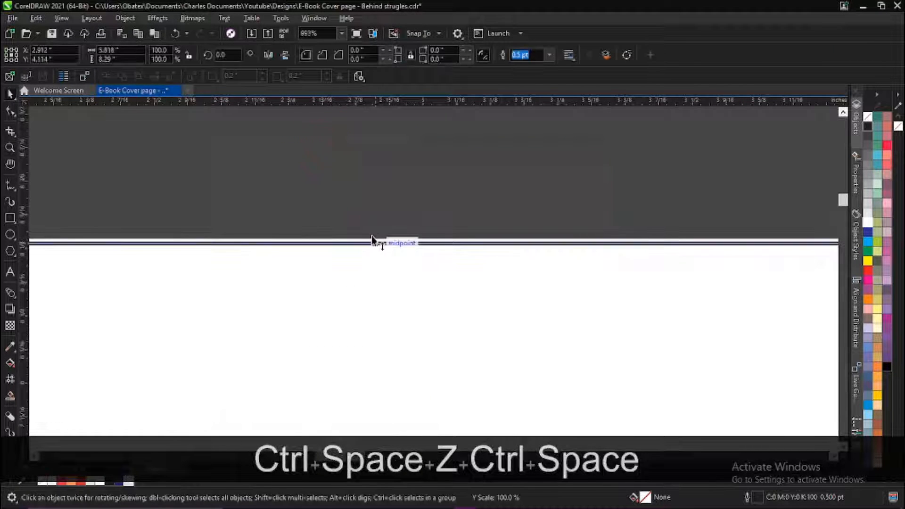
drag(368, 237, 368, 236)
key(z)
right_click(423, 214)
key(ctrl+space)
key(z)
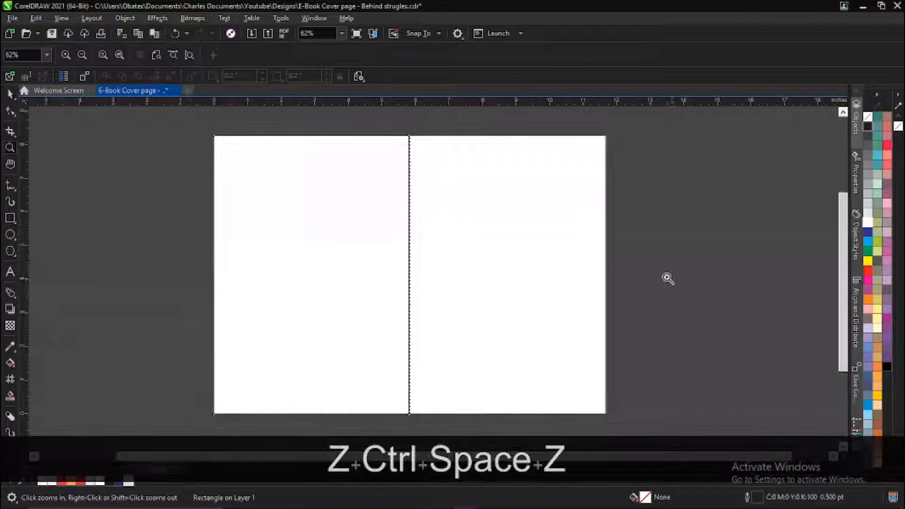
- Examine how the rectangles' edges line up with the page's outer edges and the bottom of the centre guideline
drag(590, 240, 621, 275)
key(ctrl+space)
key(z)
right_click(468, 240)
key(z)
drag(200, 239, 273, 301)
right_click(342, 244)
key(ctrl+space)
key(z)
drag(399, 403, 421, 429)
key(ctrl+space)
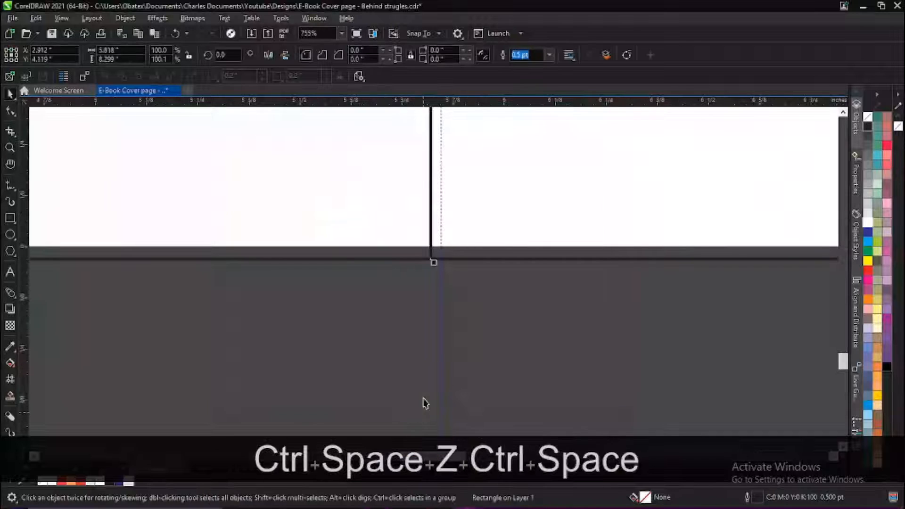
key(z)
right_click(371, 275)
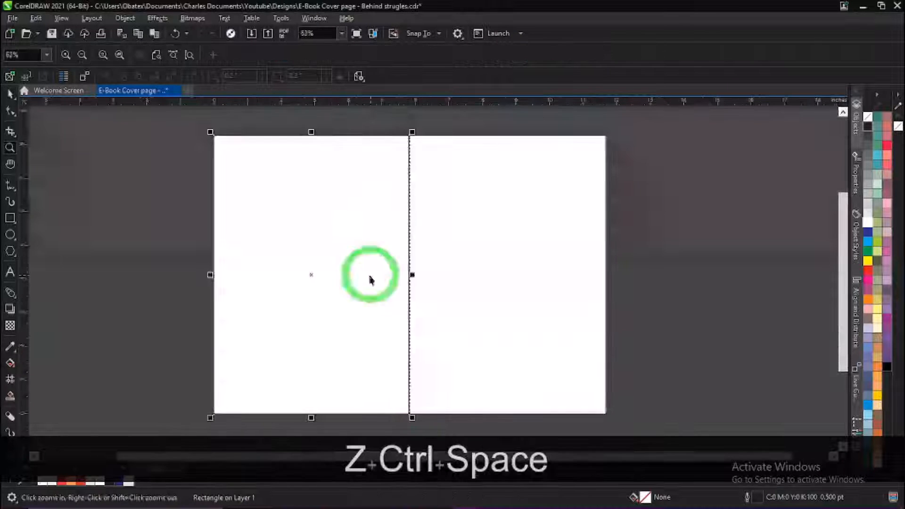
- Raise the bottom edges of both rectangles together to meet the page's bottom edge
key(ctrl+space)
drag(195, 122, 632, 431)
key(z)
drag(402, 409, 445, 431)
key(ctrl+space)
drag(172, 199, 173, 177)
key(z)
right_click(298, 254)
key(ctrl+space)
- Adjust the inner edges of the two rectangles so they meet at the vertical centre guideline
click(183, 236)
click(408, 268)
key(z)
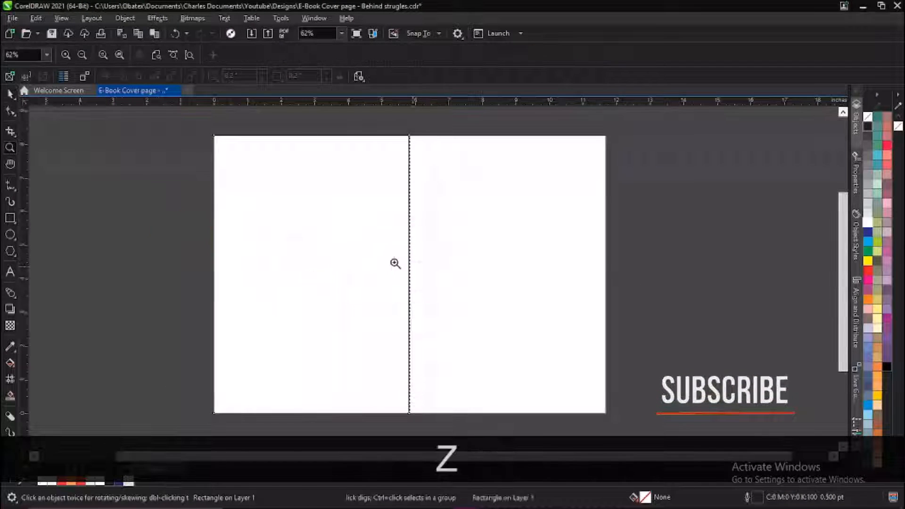
drag(395, 263, 377, 263)
key(ctrl+space)
key(z)
right_click(387, 250)
key(ctrl+space)
- Remove the outline from both page rectangles by setting the outline width to None
key(z)
drag(252, 149, 618, 406)
key(ctrl+space)
shift+click(387, 240)
click(491, 54)
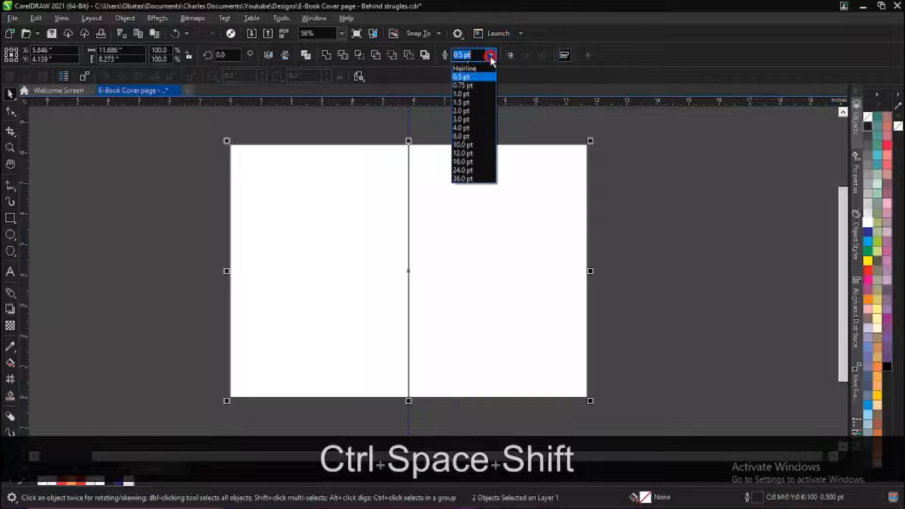
click(466, 66)
click(654, 180)
- Draw a rectangle of about 14.7 × 11.9 in around the whole spread and centre it on the page
scroll(243, 201, down, 1)
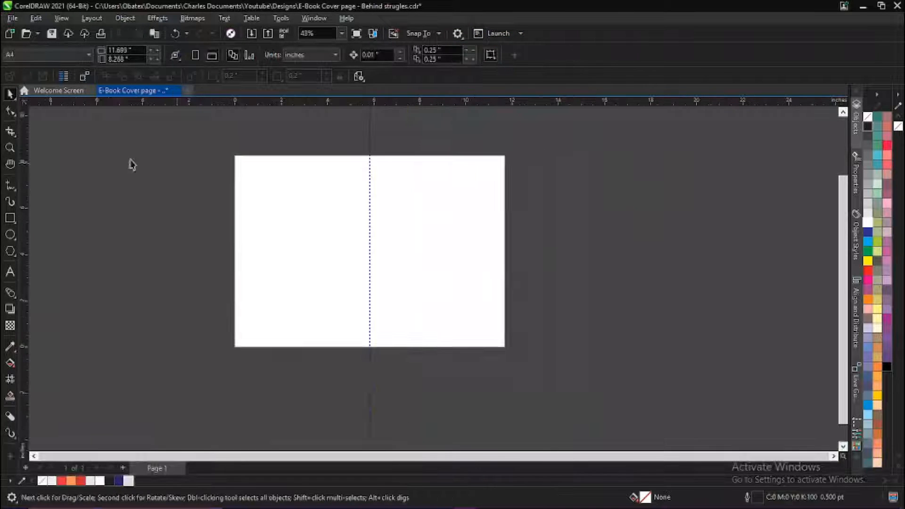
scroll(132, 162, down, 1)
click(10, 218)
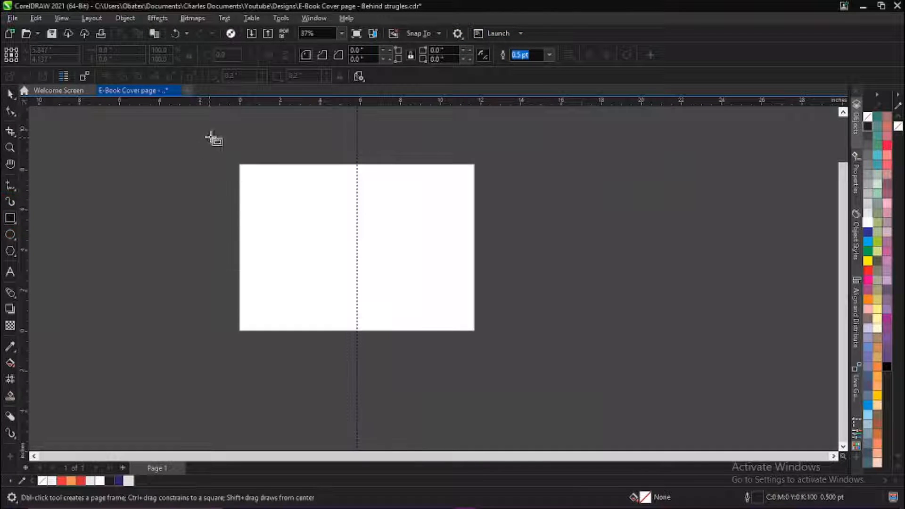
drag(211, 136, 506, 375)
key(ctrl+space)
key(p)
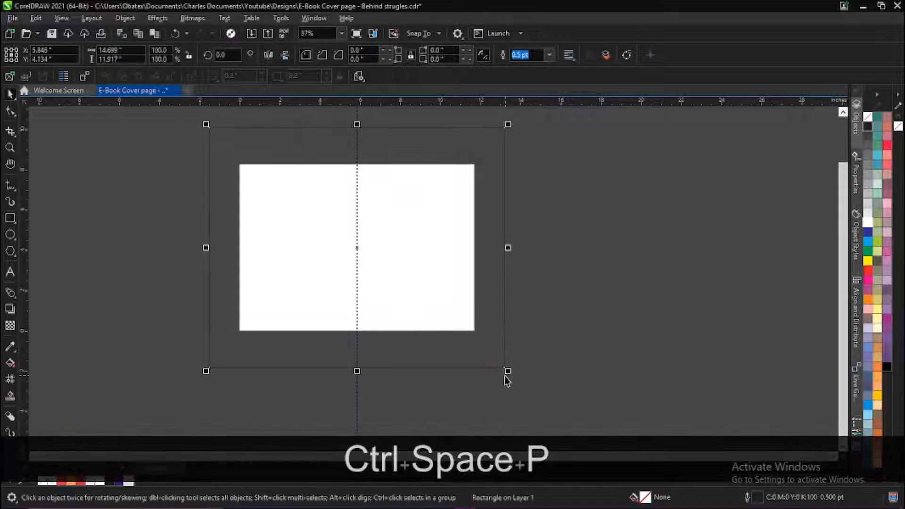
- Send the large rectangle behind the page rectangles and fill it with red #EA323E
key(ctrl+End)
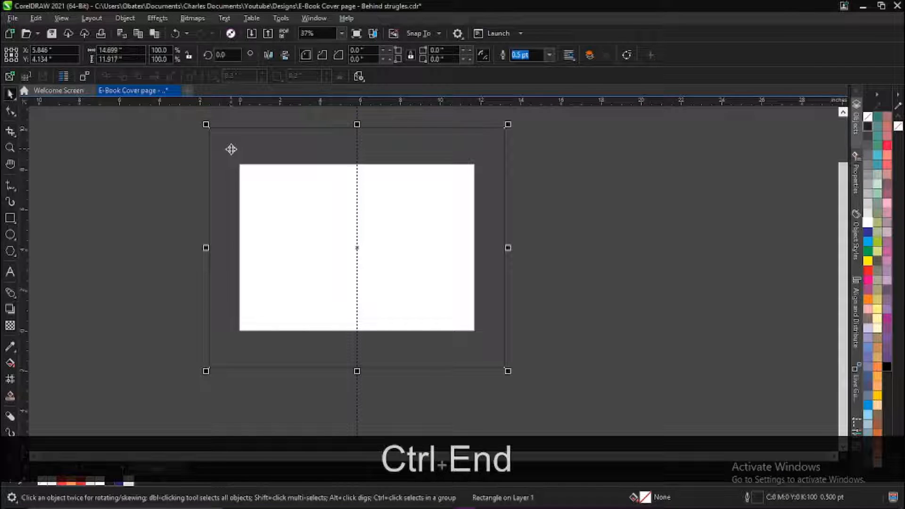
click(63, 483)
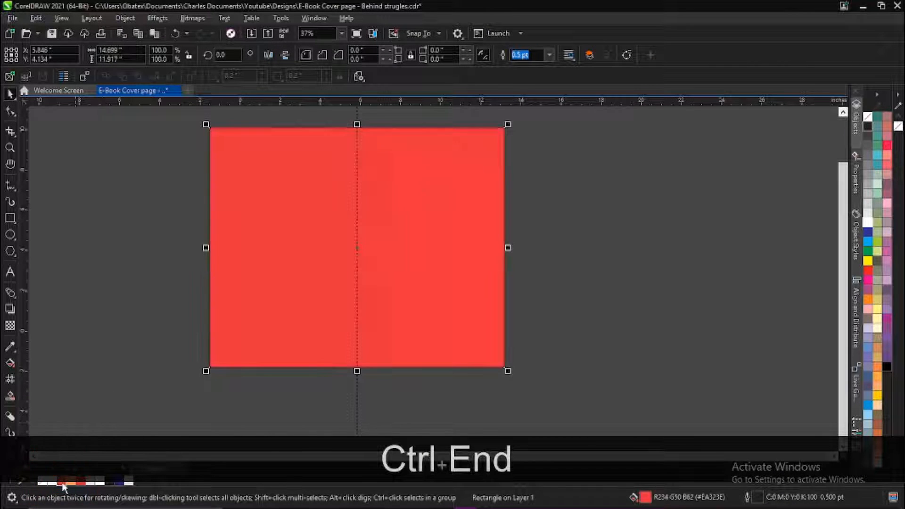
- Fill both page rectangles with the light grey #F0F0F0
click(283, 196)
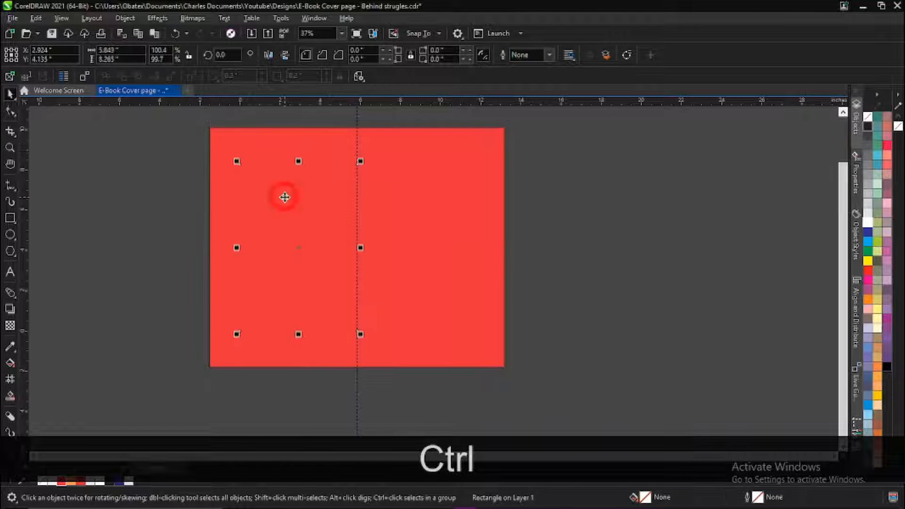
shift+click(464, 212)
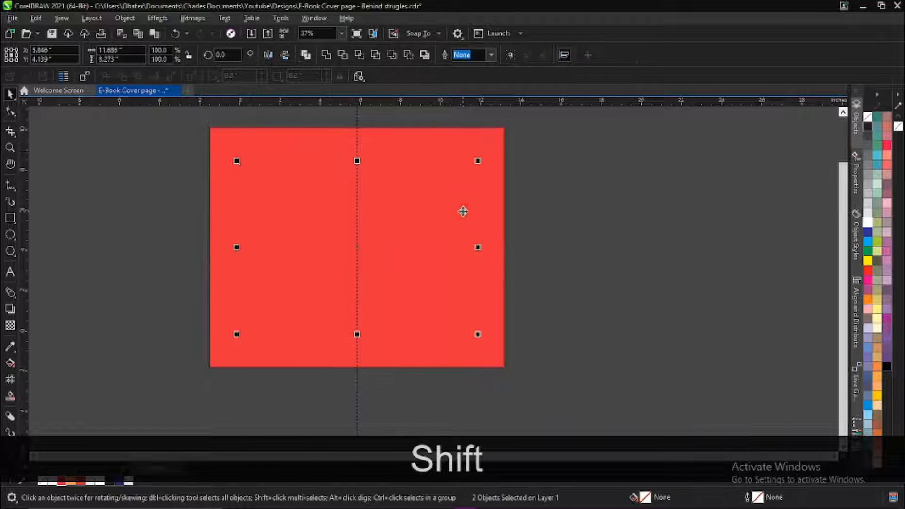
click(92, 483)
click(99, 481)
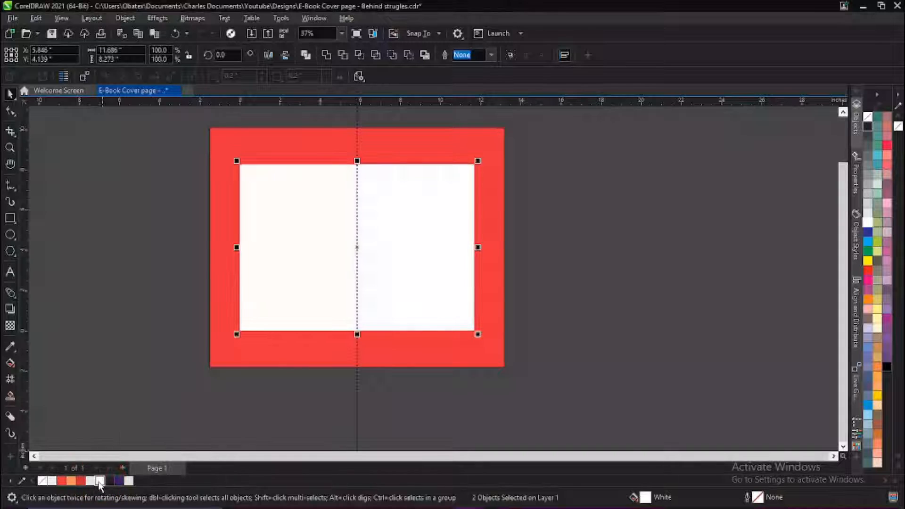
click(129, 481)
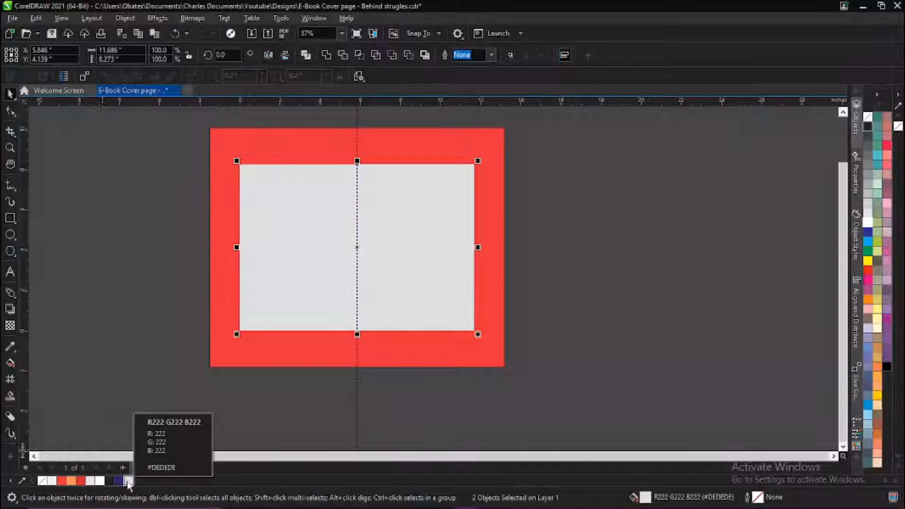
click(54, 481)
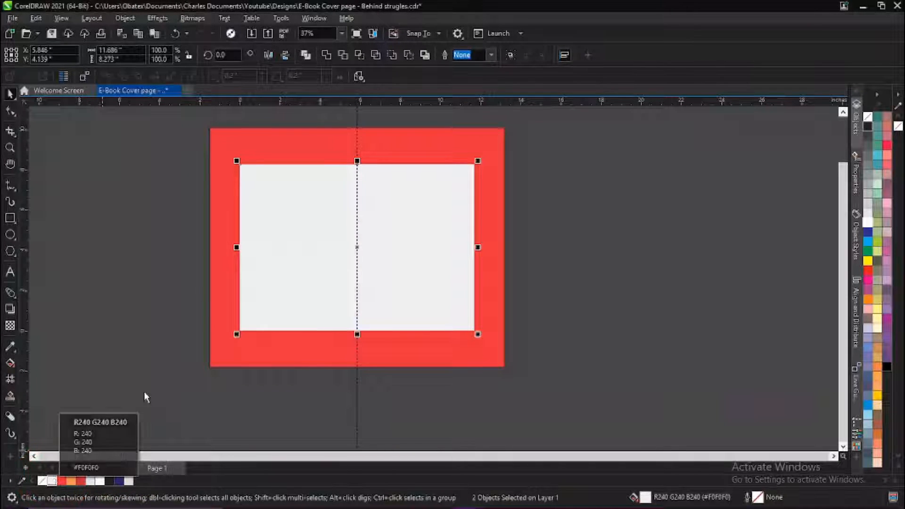
click(158, 222)
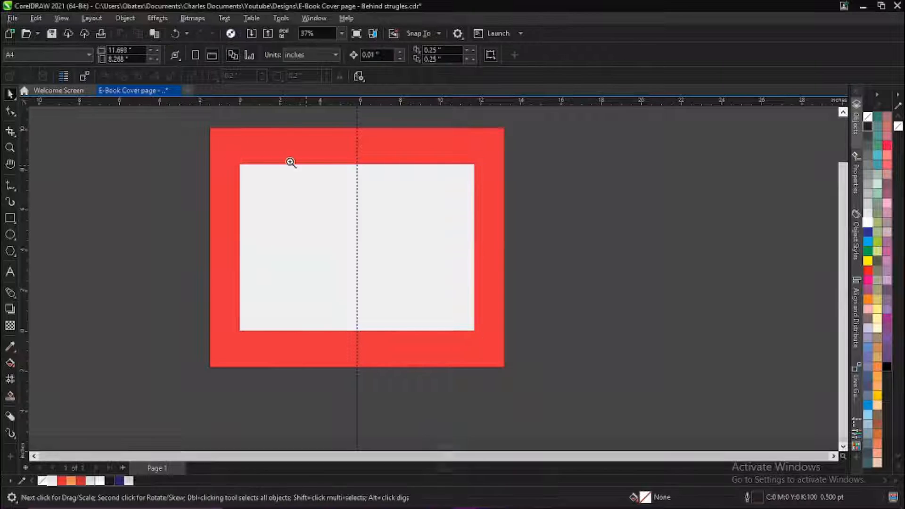
- Remove the outline from the red background rectangle
key(z)
drag(208, 125, 552, 390)
key(ctrl+space)
click(580, 128)
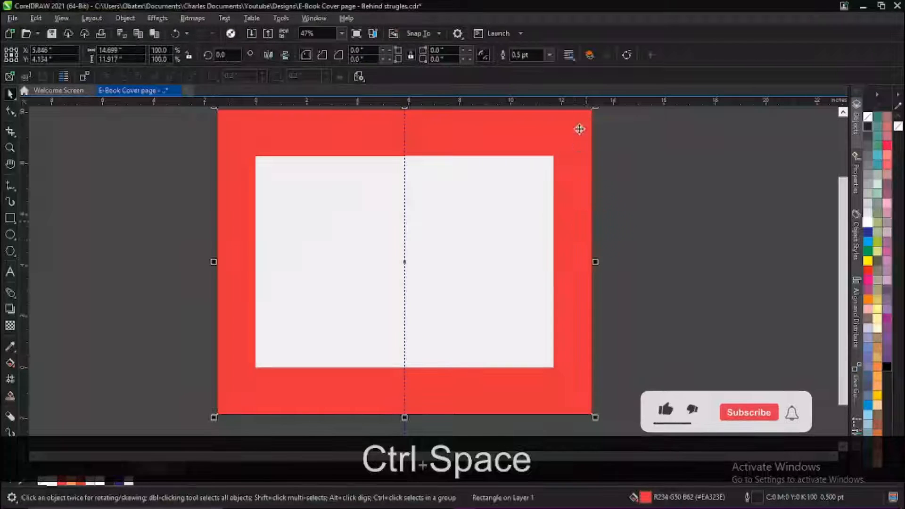
click(550, 55)
click(529, 61)
key(Escape)
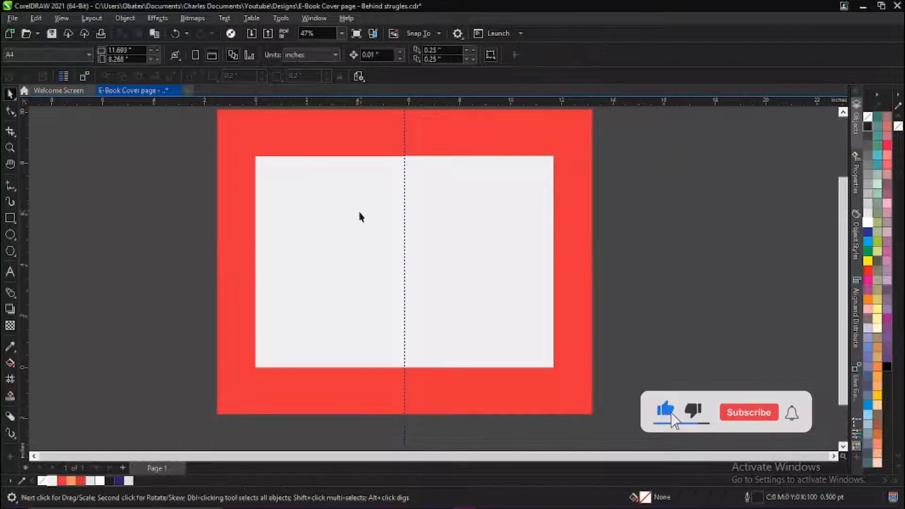
- Add a drop shadow to both grey rectangles, offset about 0.2 in right and 0.34 in down, with 50 opacity and 15 feathering
scroll(358, 211, down, 1)
scroll(468, 201, up, 1)
drag(133, 136, 536, 382)
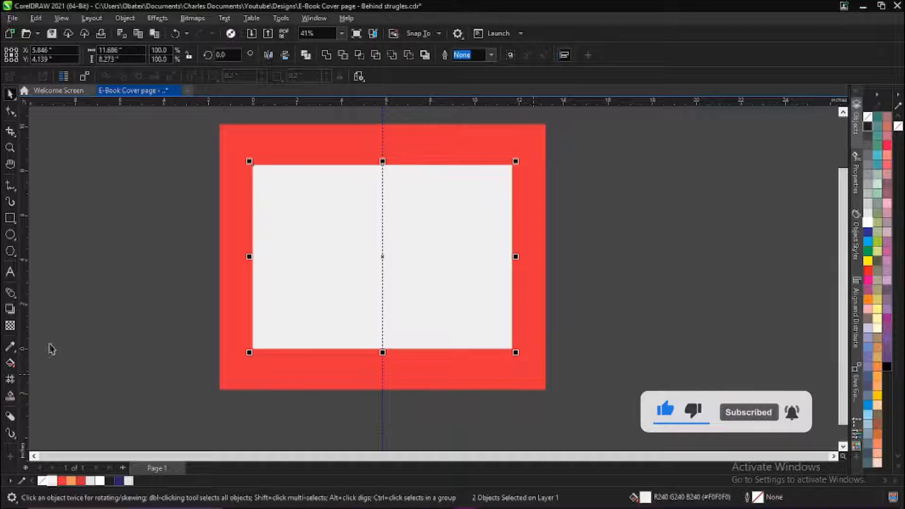
click(10, 309)
drag(423, 336, 450, 361)
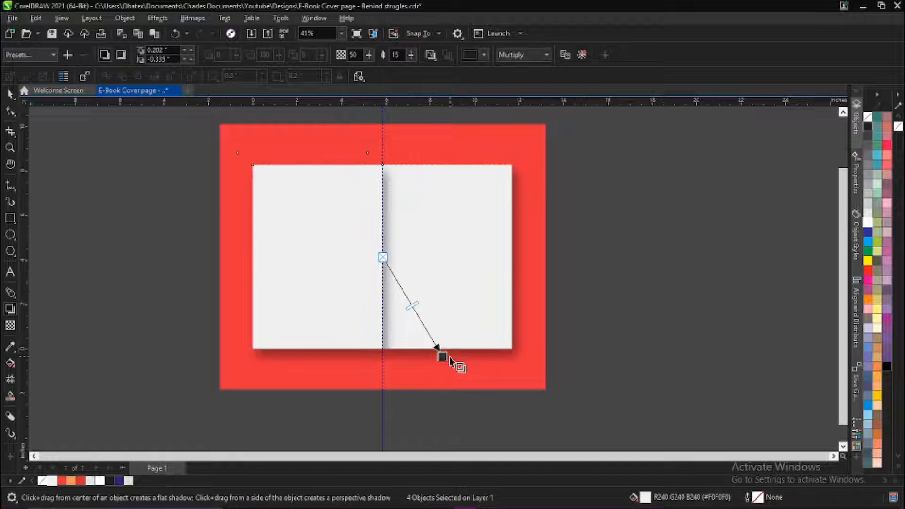
click(9, 93)
click(701, 198)
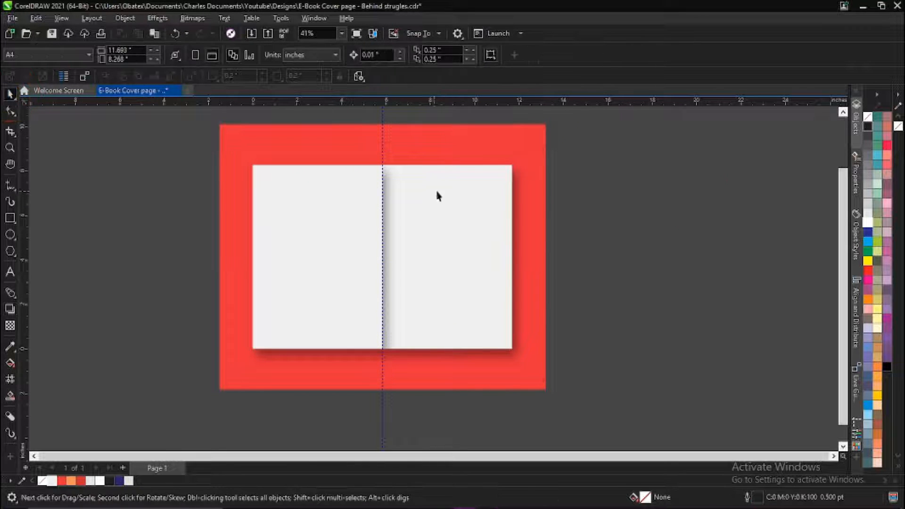
- Bring the right grey rectangle to the front so it covers the left one's shadow
ctrl+click(463, 188)
key(ctrl+Home)
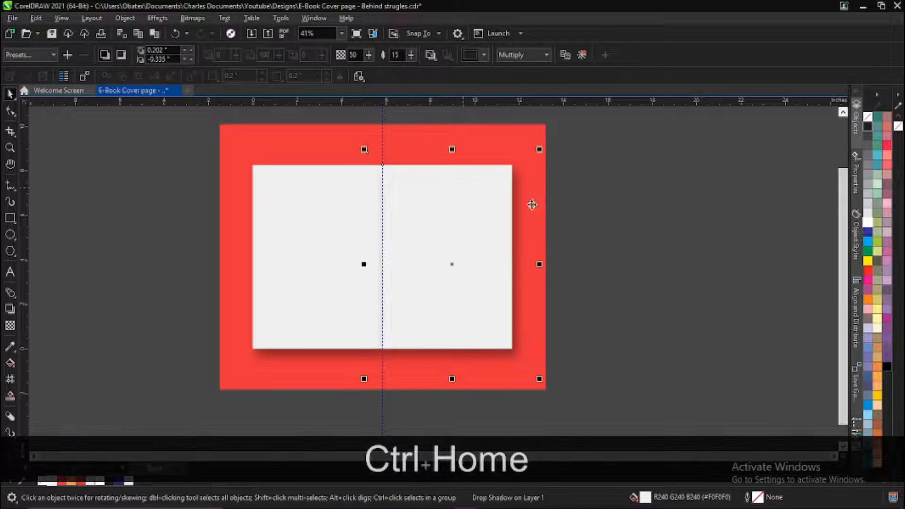
key(z)
drag(317, 176, 477, 209)
right_click(407, 178)
key(ctrl+space)
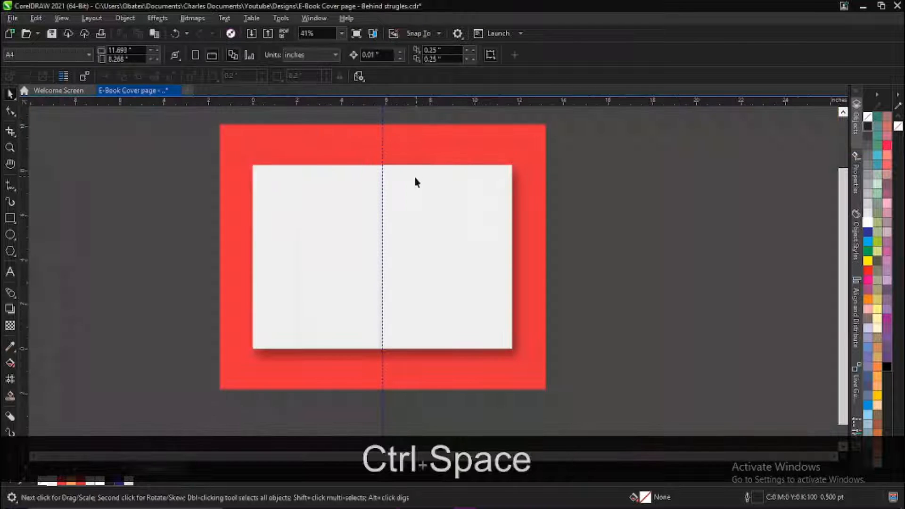
click(459, 203)
click(10, 309)
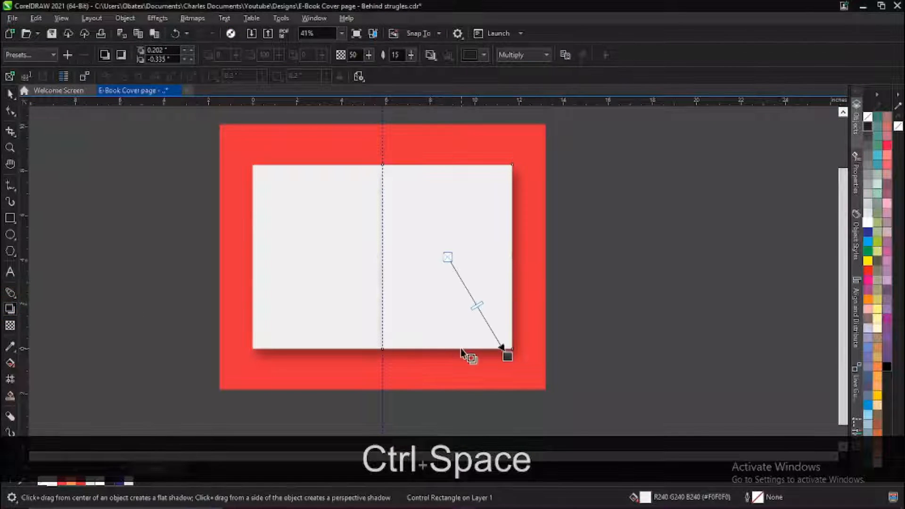
click(10, 93)
- Lock the red background rectangle in place
click(526, 137)
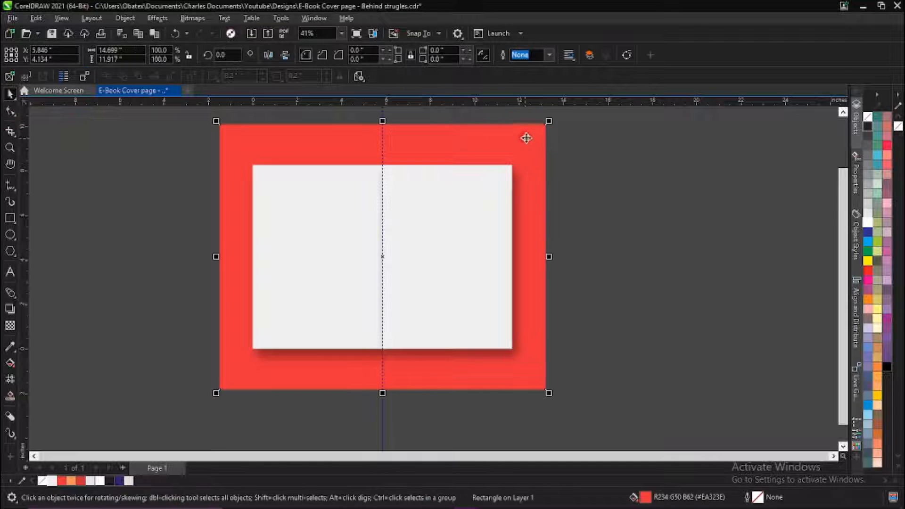
right_click(527, 138)
click(557, 241)
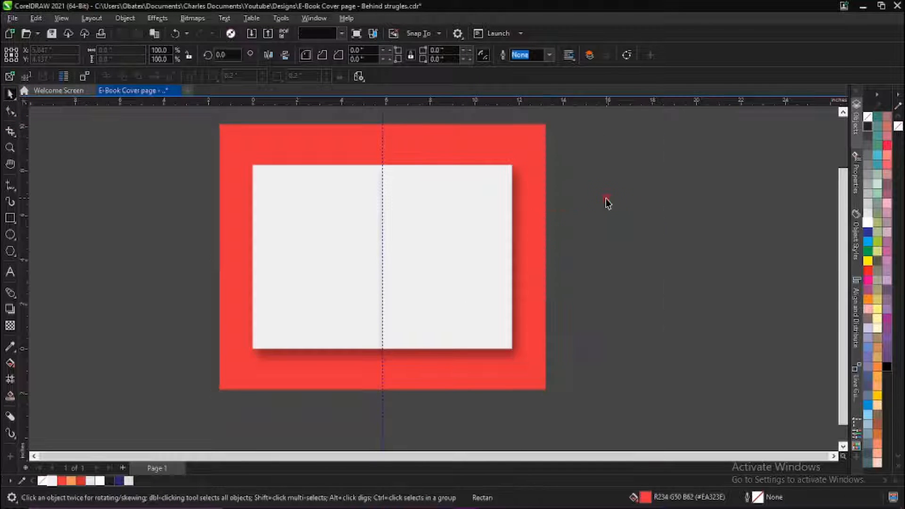
click(607, 202)
- Place a horizontal and a vertical guideline through the centre of the right grey rectangle
click(440, 193)
key(p)
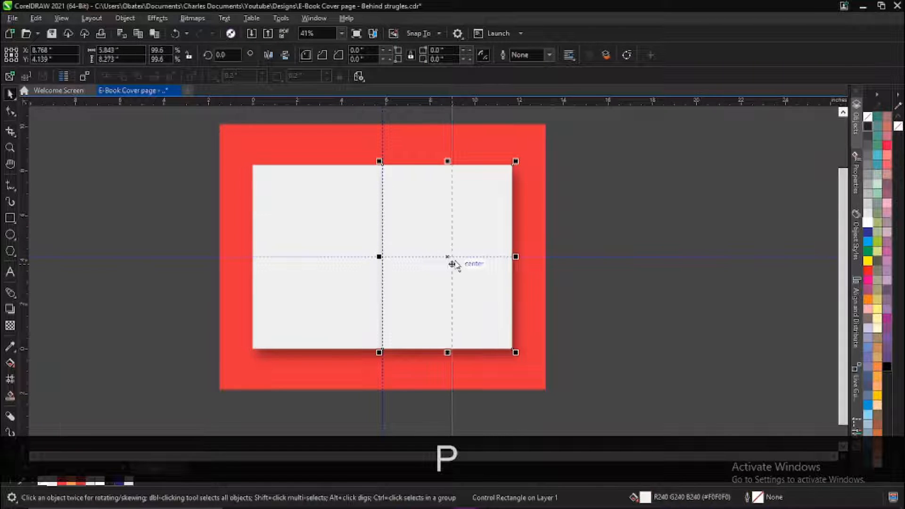
click(622, 212)
- Draw an upright rectangle of about 2.1 × 4.25 in on the right grey panel, reaching across to its vertical centre guideline
key(z)
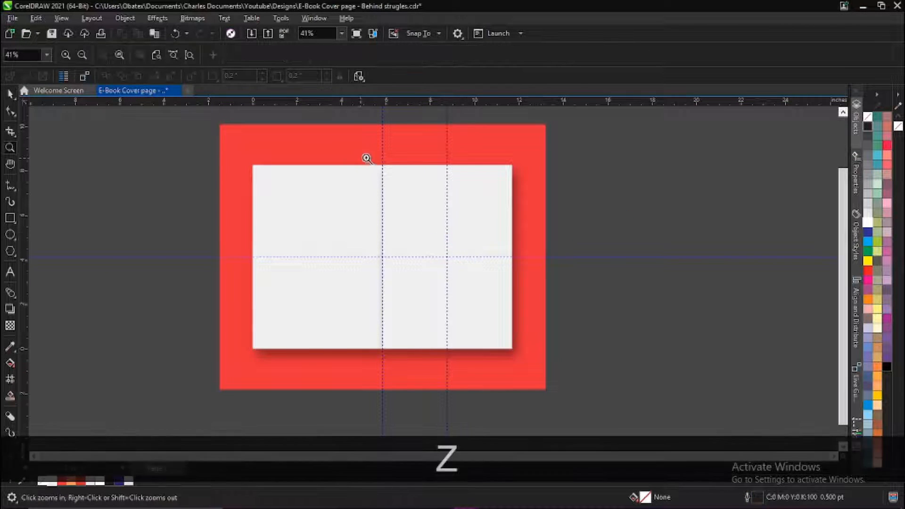
drag(367, 159, 535, 365)
click(10, 93)
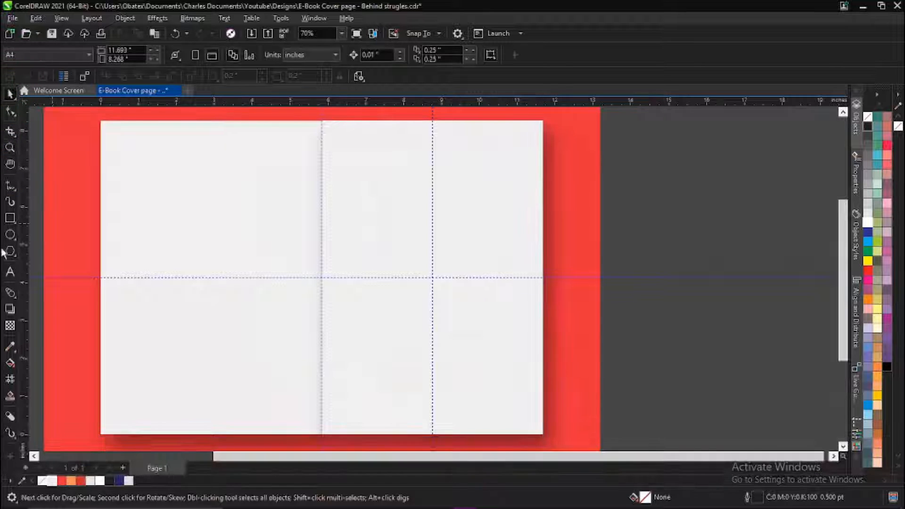
click(10, 218)
scroll(396, 228, down, 1)
scroll(396, 229, up, 1)
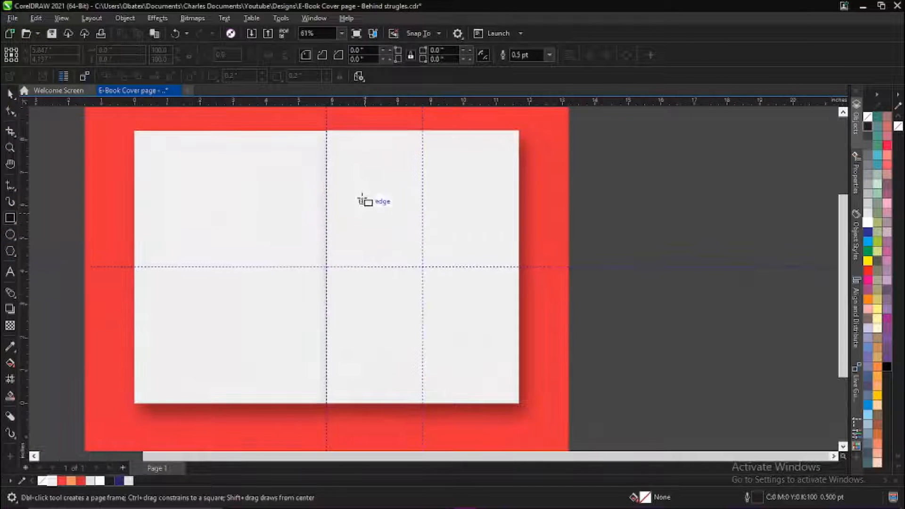
drag(424, 326, 426, 328)
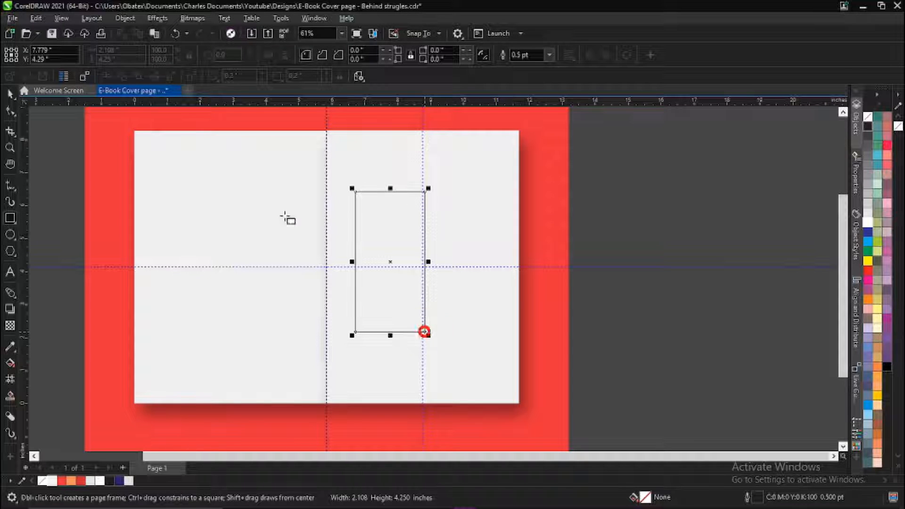
- Align the upright rectangle to the vertical middle of the right grey panel
drag(425, 331, 425, 331)
click(9, 93)
shift+click(441, 178)
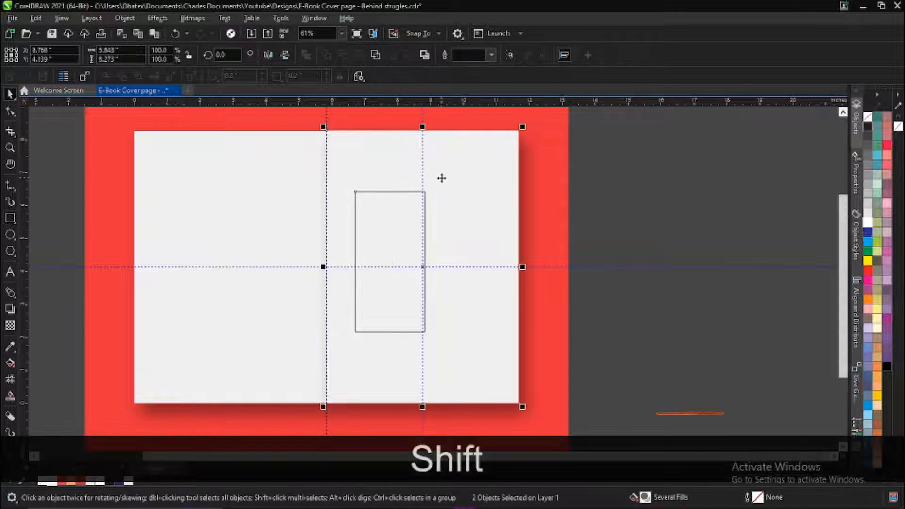
key(e)
click(403, 222)
- Fill the upright rectangle with dark red (#D22E37) and remove its outline
click(356, 246)
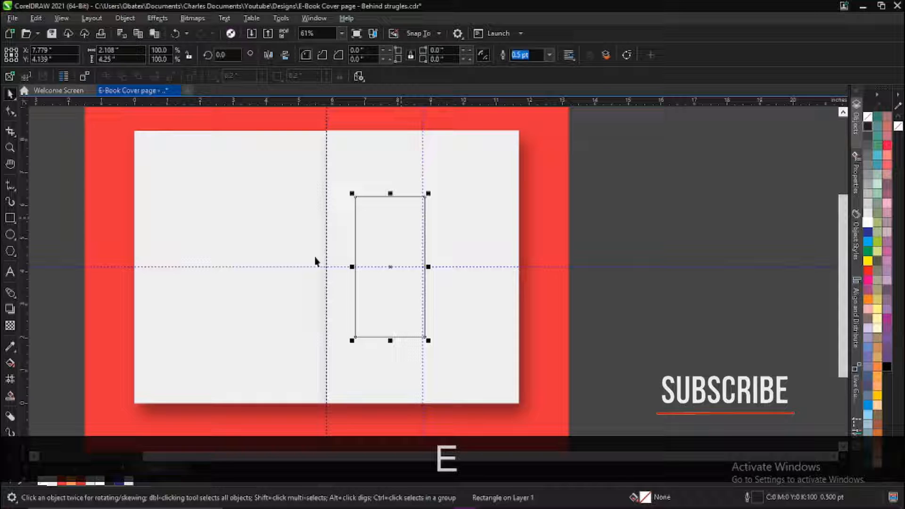
click(80, 481)
click(548, 55)
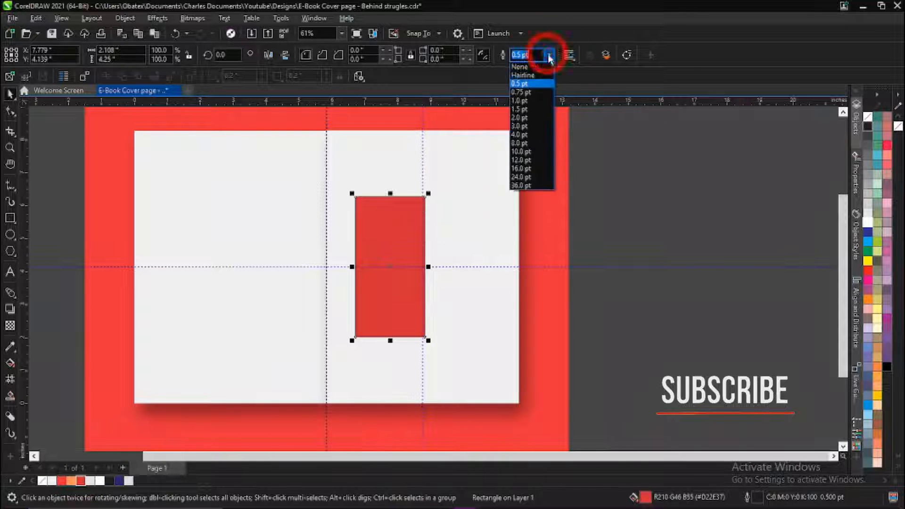
click(533, 67)
click(455, 174)
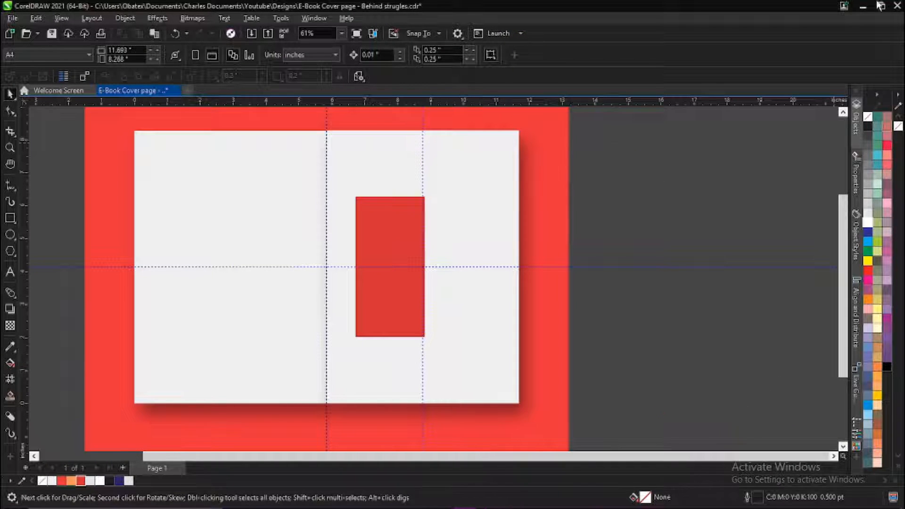
- Copy the portrait photo from the items folder in File Explorer and paste it into the CorelDRAW cover document
click(863, 7)
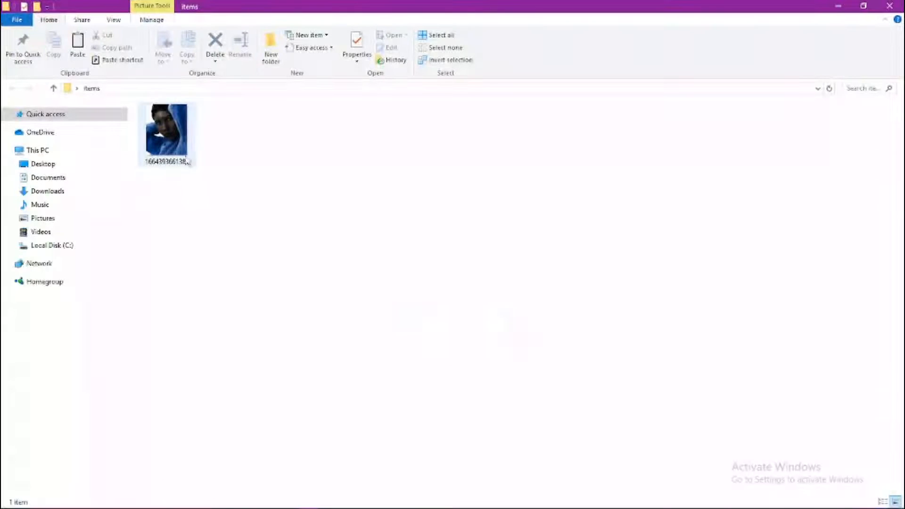
right_click(177, 137)
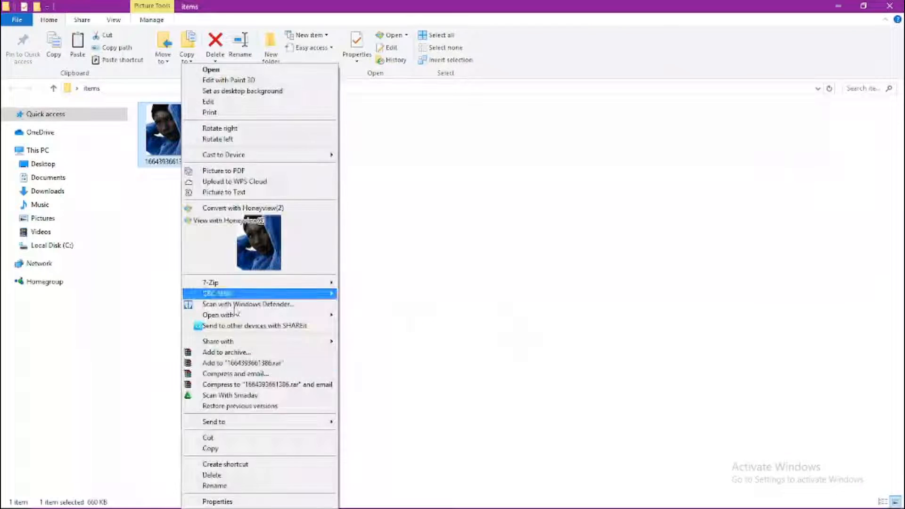
click(210, 449)
click(839, 6)
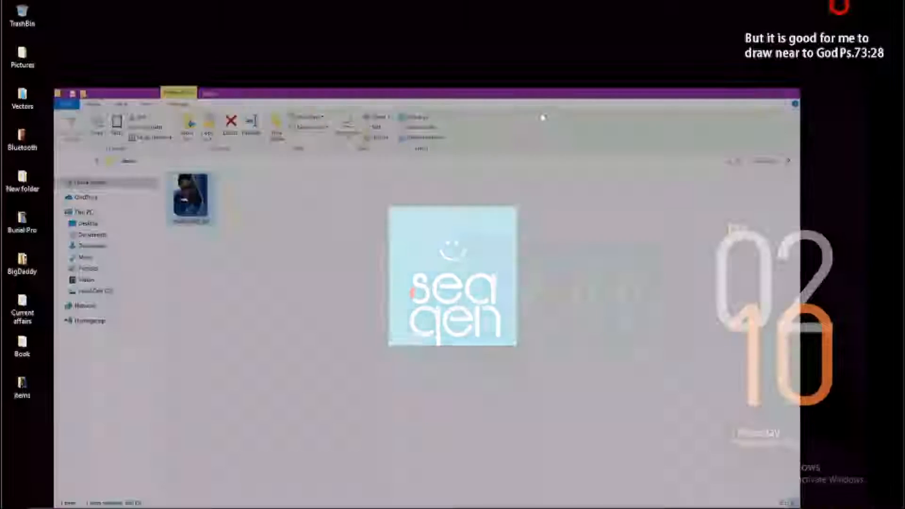
click(465, 424)
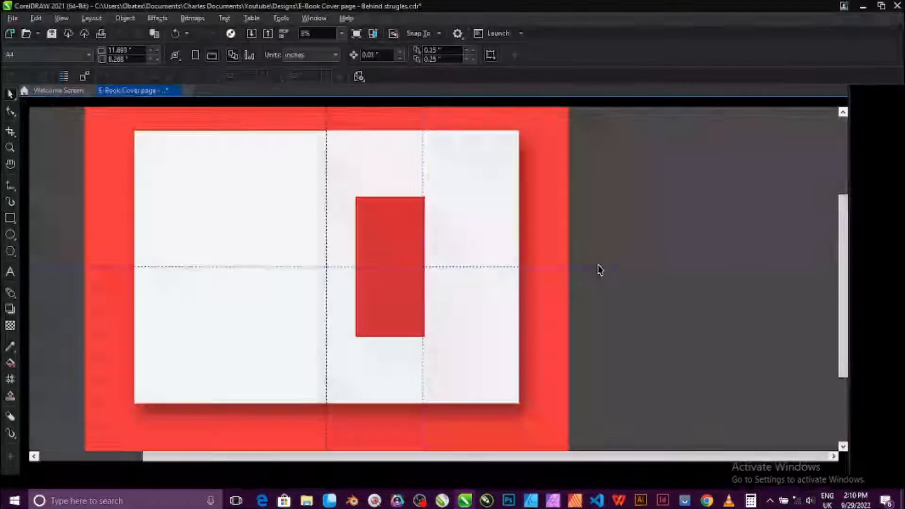
right_click(638, 162)
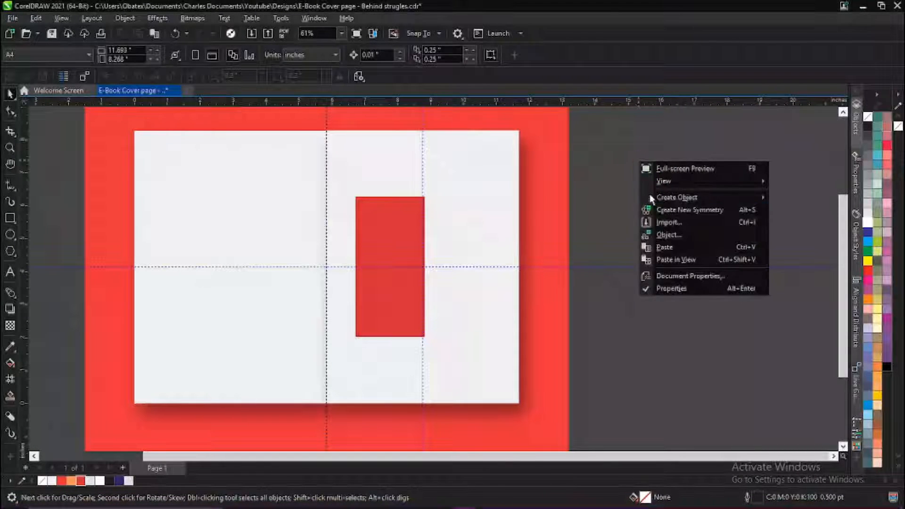
click(664, 245)
- Scale the photo down to about 3.58 × 4.47 in and place it over the upright red rectangle
scroll(530, 289, down, 1)
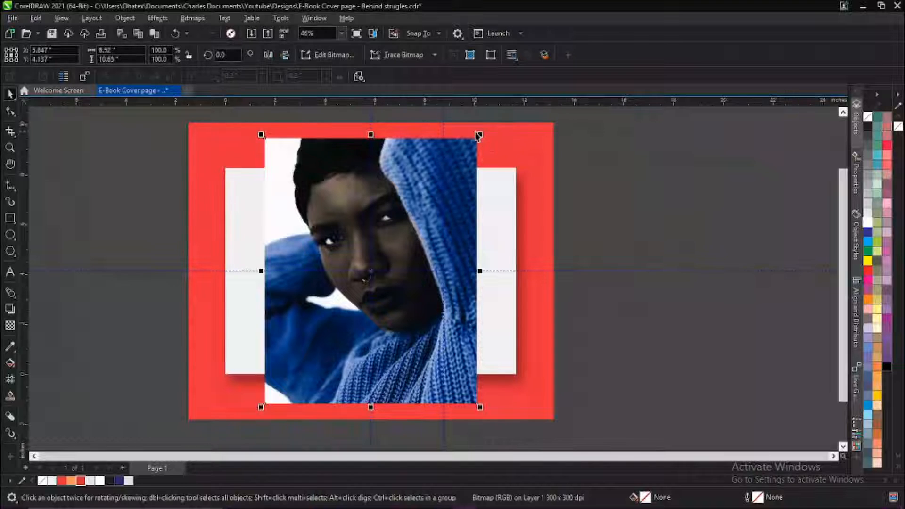
drag(479, 136, 437, 242)
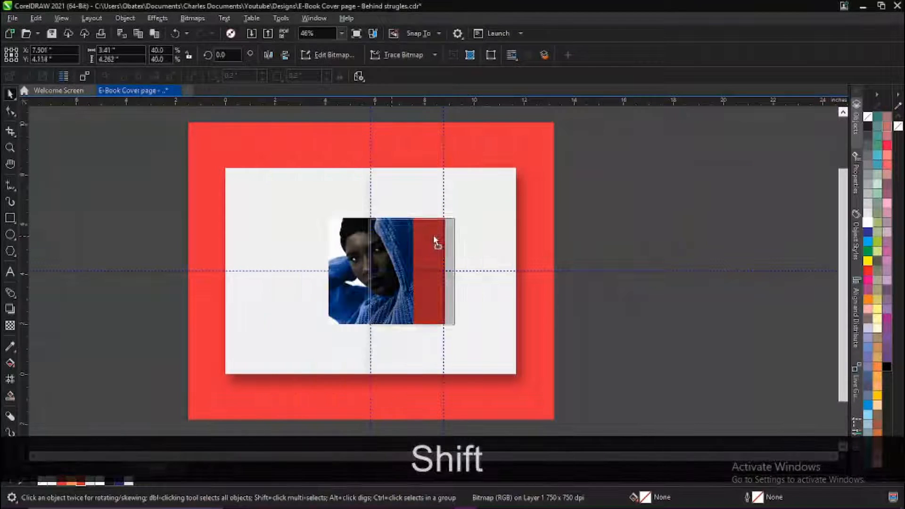
key(z)
drag(323, 193, 550, 369)
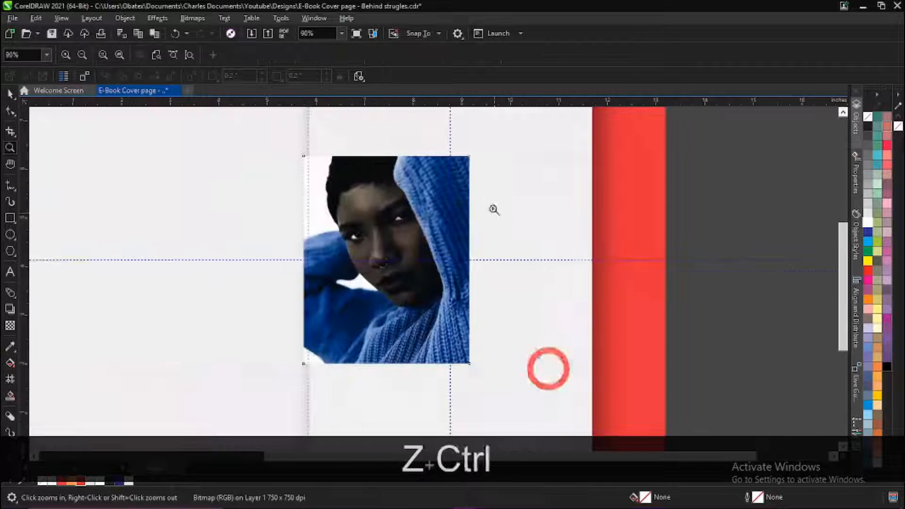
key(ctrl+space)
drag(474, 154, 481, 150)
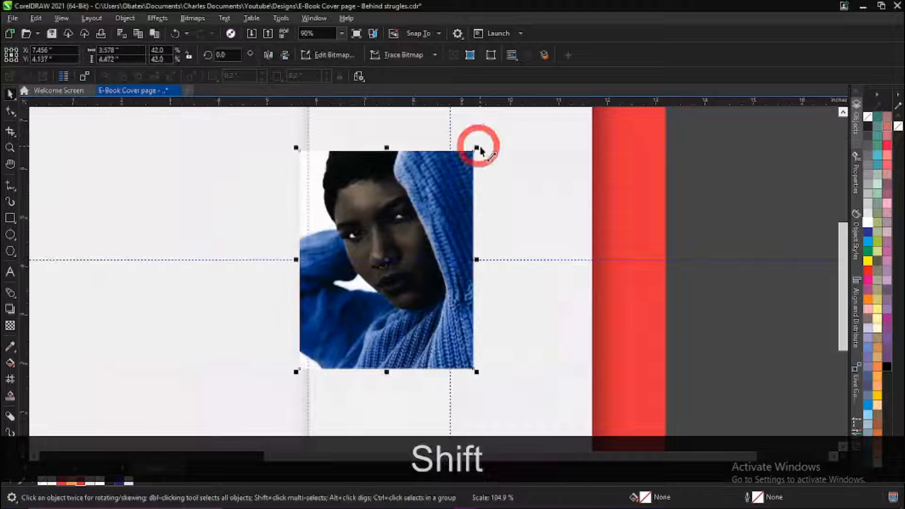
- Apply a transparency with the Color Burn merge mode to the photo
click(9, 326)
click(134, 55)
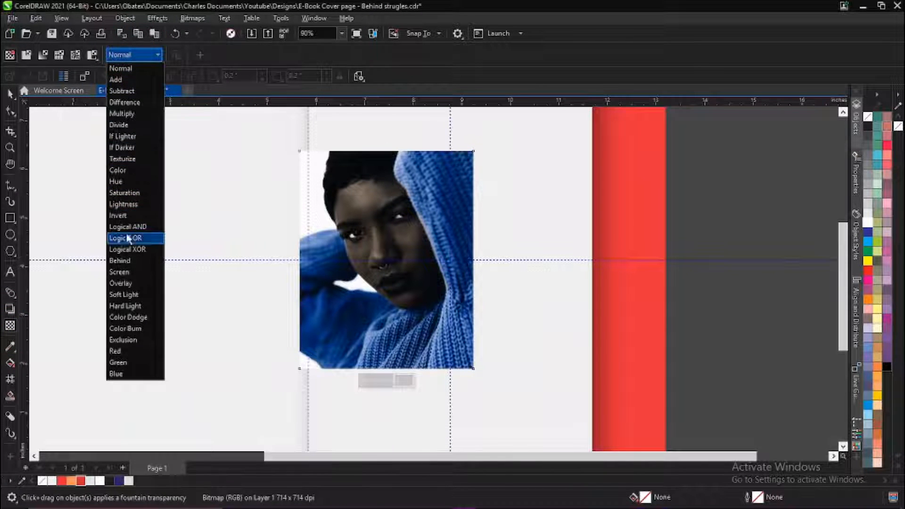
click(138, 329)
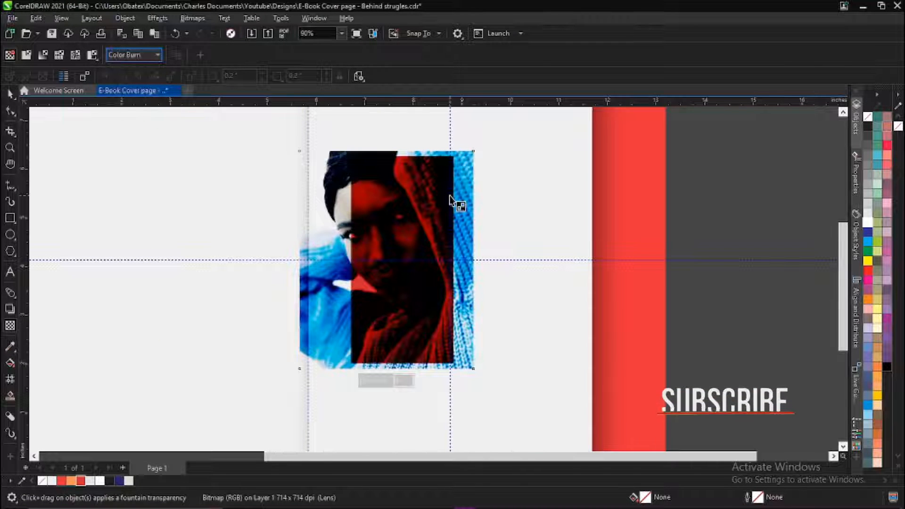
scroll(451, 201, down, 2)
scroll(451, 172, up, 2)
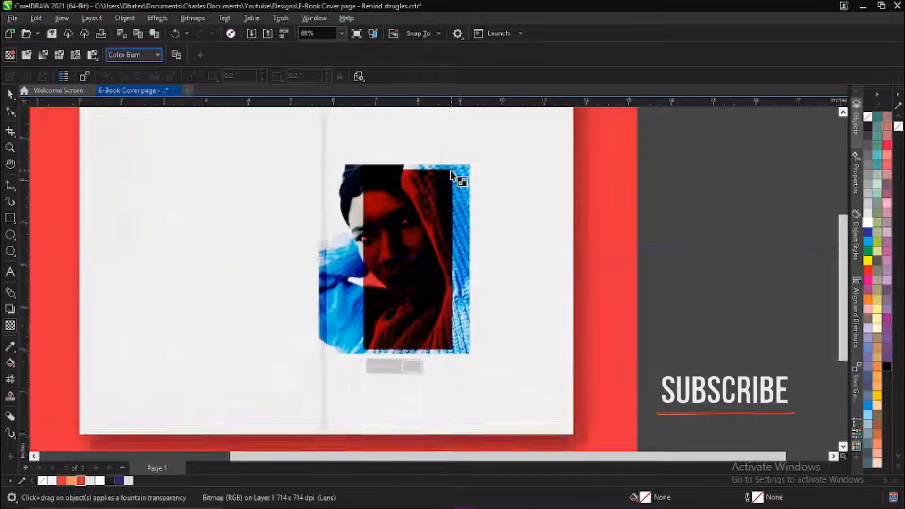
- Try the Color Dodge and Exclusion merge modes on the photo and return it to Color Burn
click(132, 53)
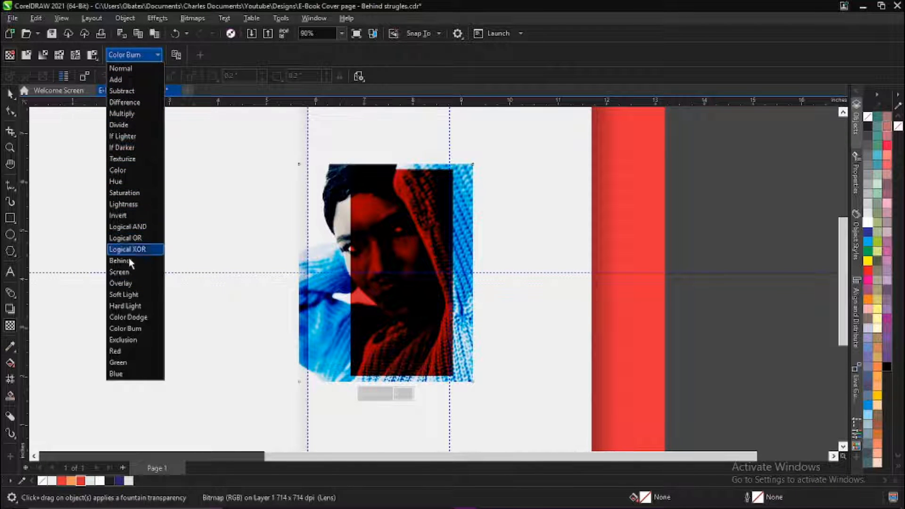
click(134, 318)
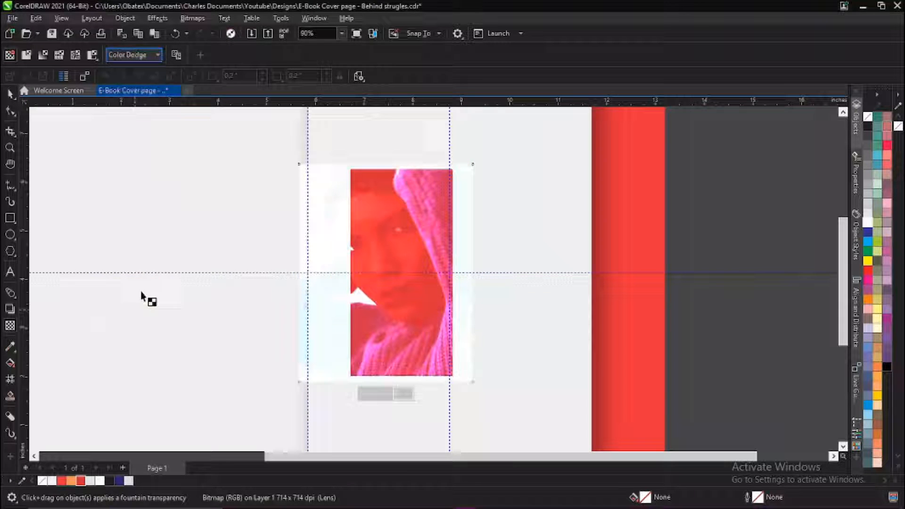
click(138, 56)
click(139, 336)
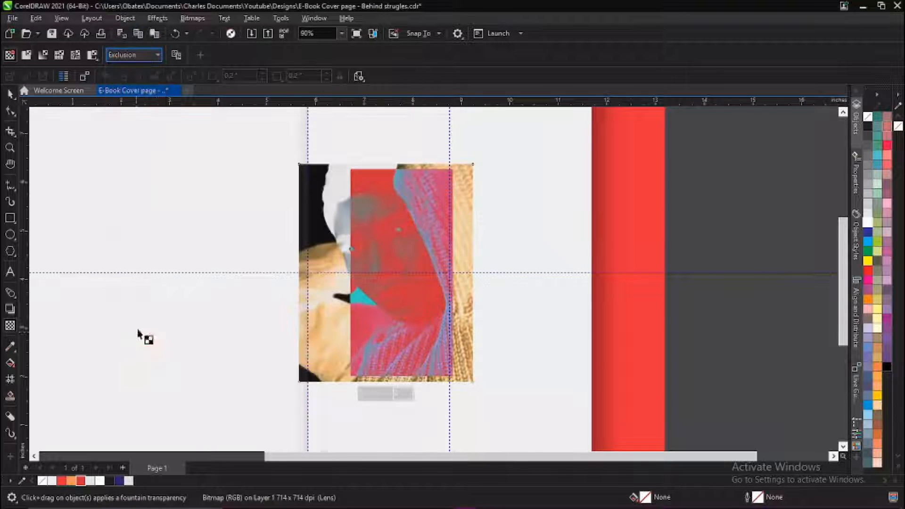
click(140, 56)
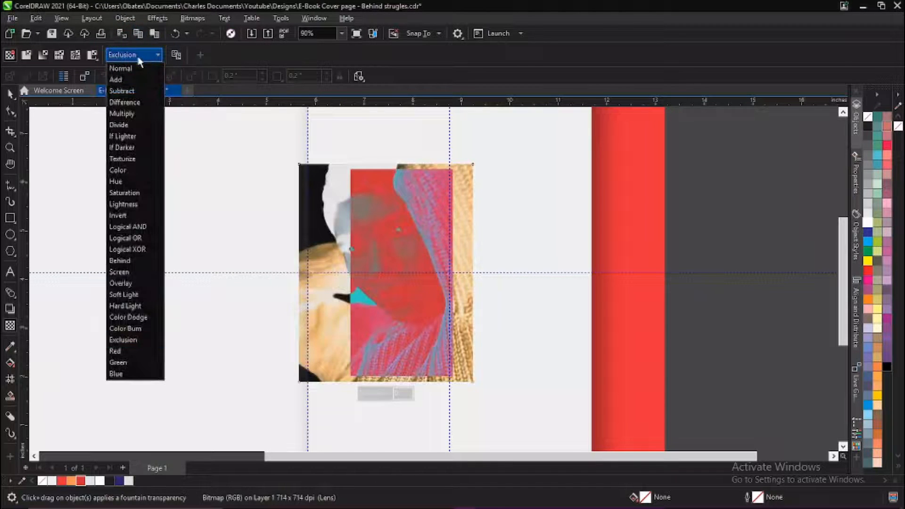
click(135, 329)
- Move the photo horizontally off the upright rectangle and fill the rectangle with the brighter red (#EA323E)
scroll(224, 288, down, 1)
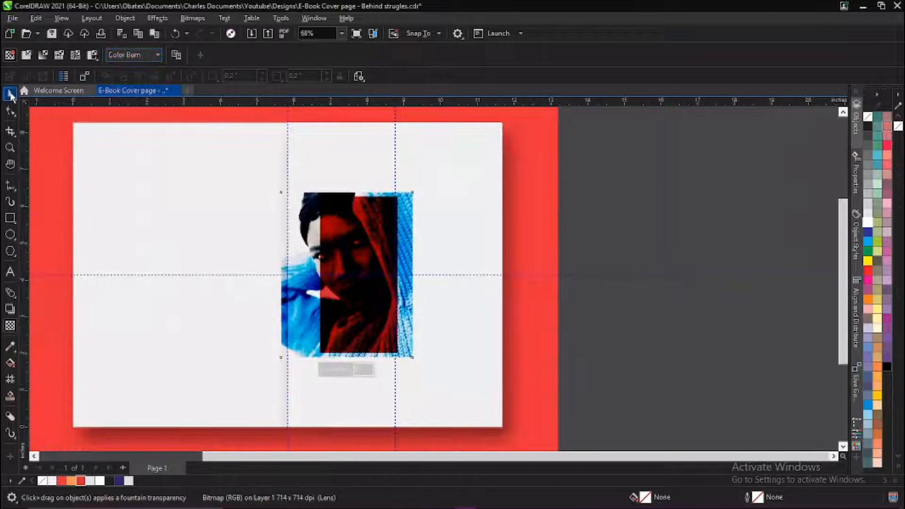
click(11, 95)
drag(411, 213, 566, 213)
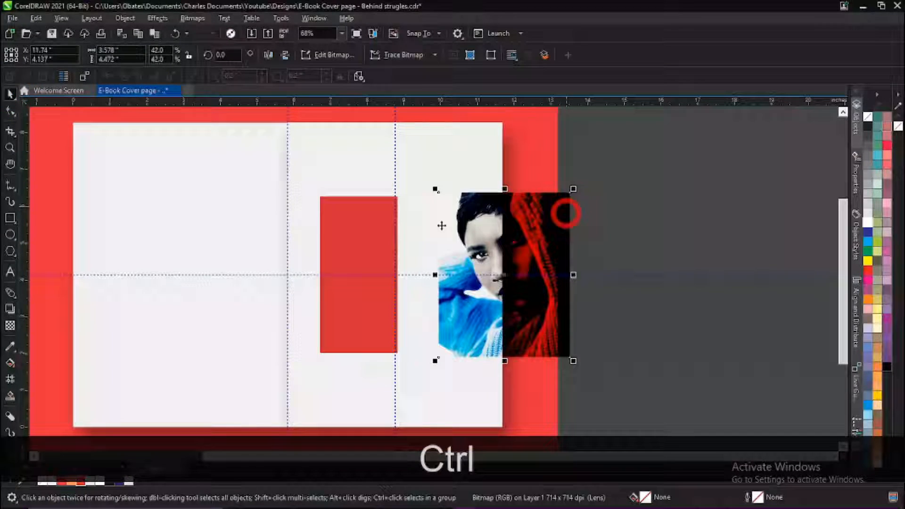
click(359, 237)
click(69, 483)
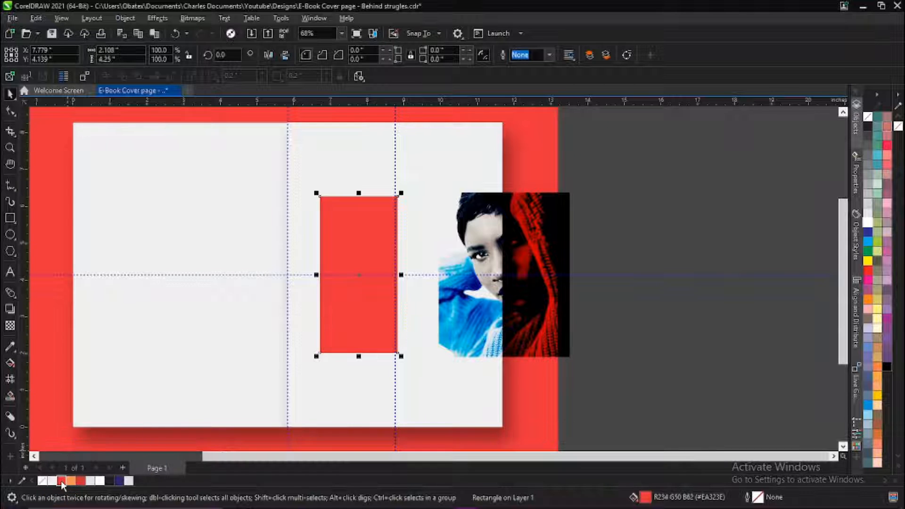
- Centre the photo horizontally on the upright red rectangle and bring the rectangle in front of the photo
click(536, 231)
shift+click(340, 327)
key(shift+c)
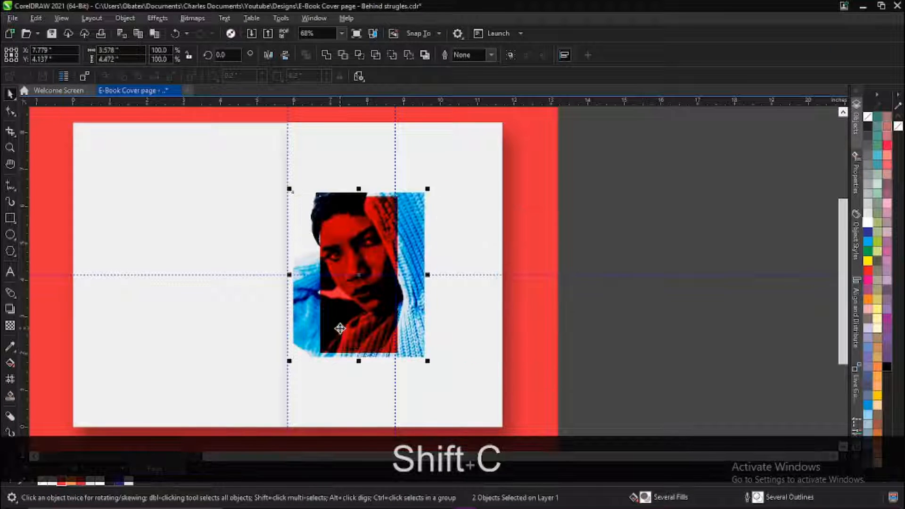
click(568, 234)
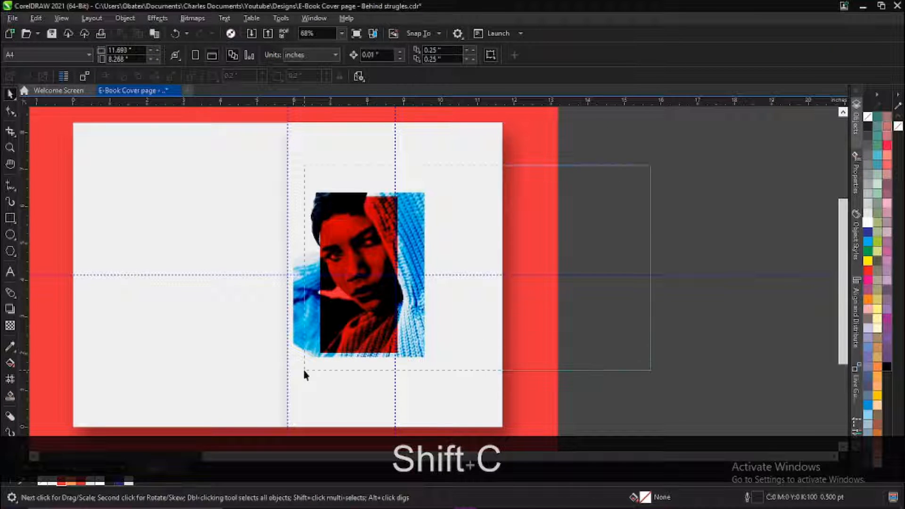
drag(303, 371, 304, 371)
key(ctrl+Home)
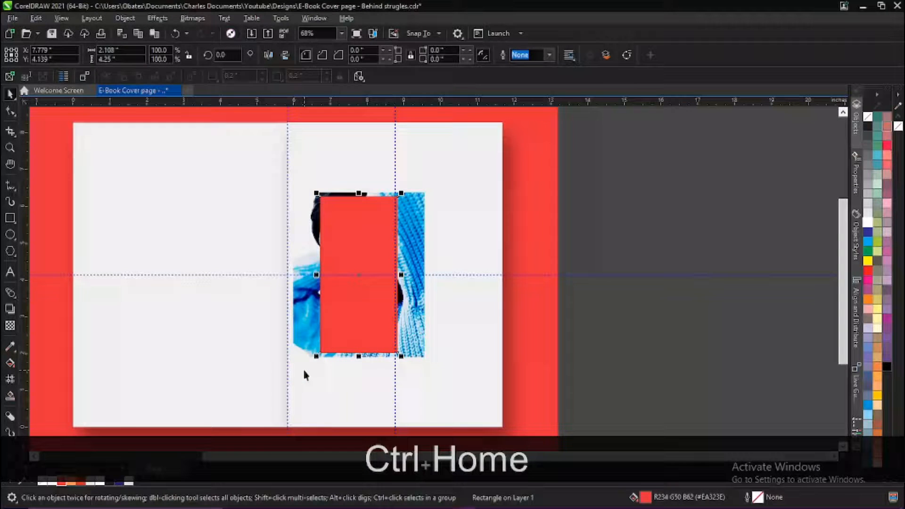
- PowerClip the photo inside the upright red rectangle
click(413, 215)
right_click(414, 215)
click(464, 336)
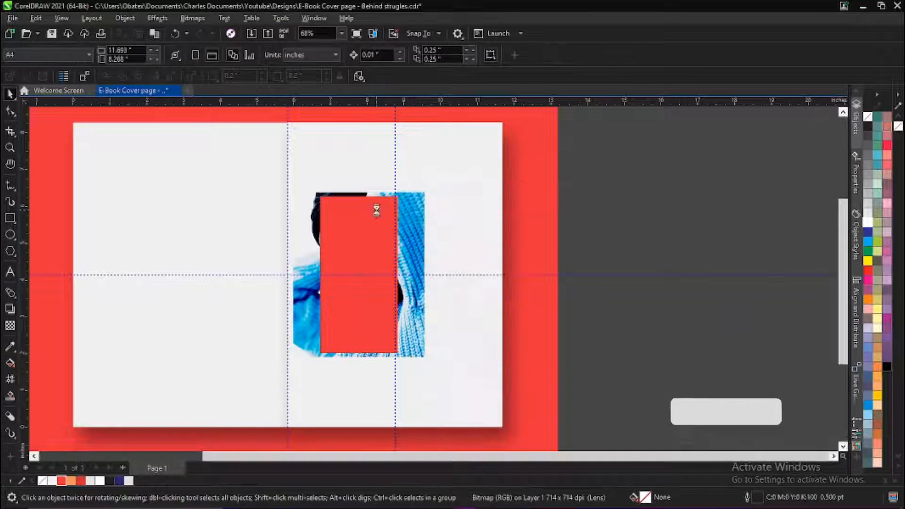
click(370, 200)
click(582, 208)
- Align the clipped photo to the vertical middle of the right grey panel
scroll(331, 255, down, 2)
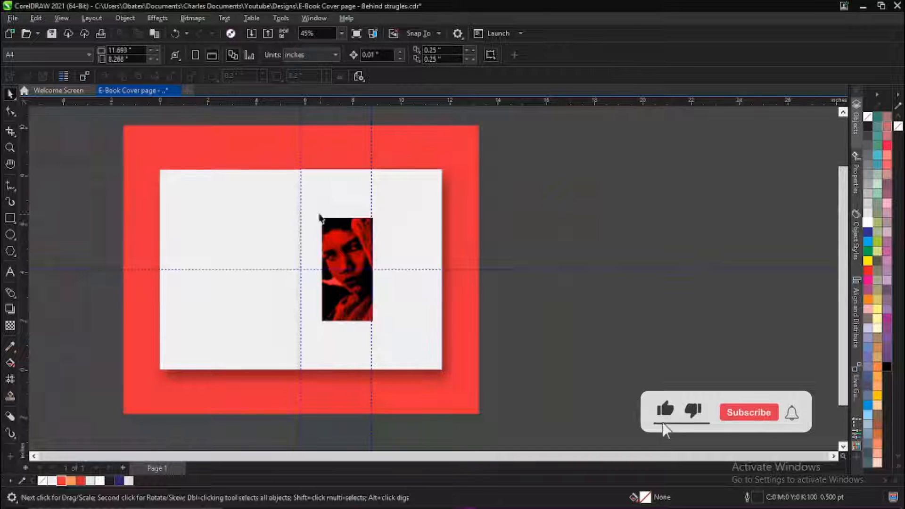
key(z)
drag(295, 167, 461, 396)
key(ctrl+space)
click(389, 198)
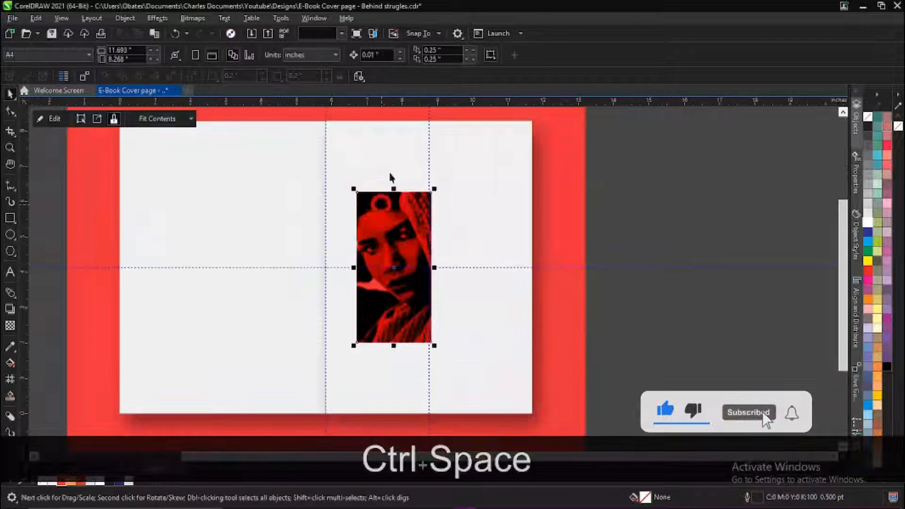
shift+click(390, 160)
key(shift+e)
- Add artistic text beside the clipped photo on the right panel, with "stru" on one line and "ggles" below it
key(z)
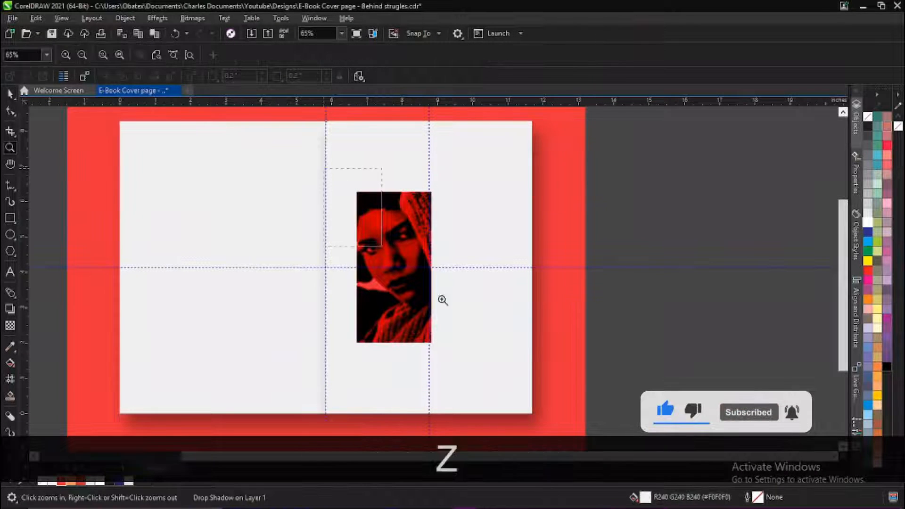
drag(335, 170, 606, 370)
click(10, 94)
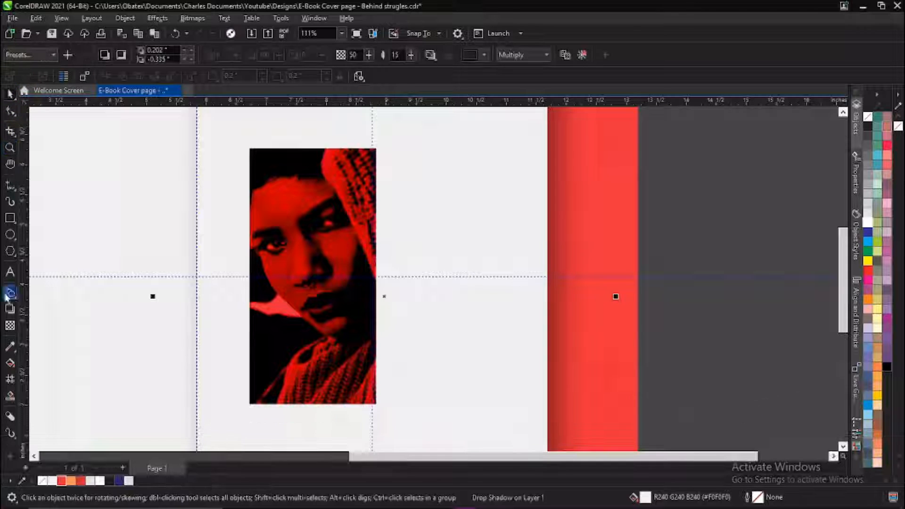
click(11, 272)
click(403, 226)
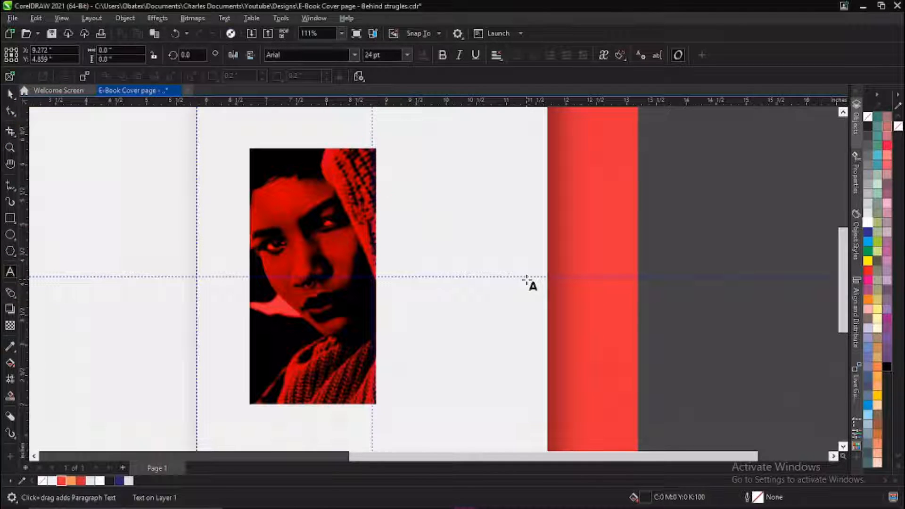
text(stru)
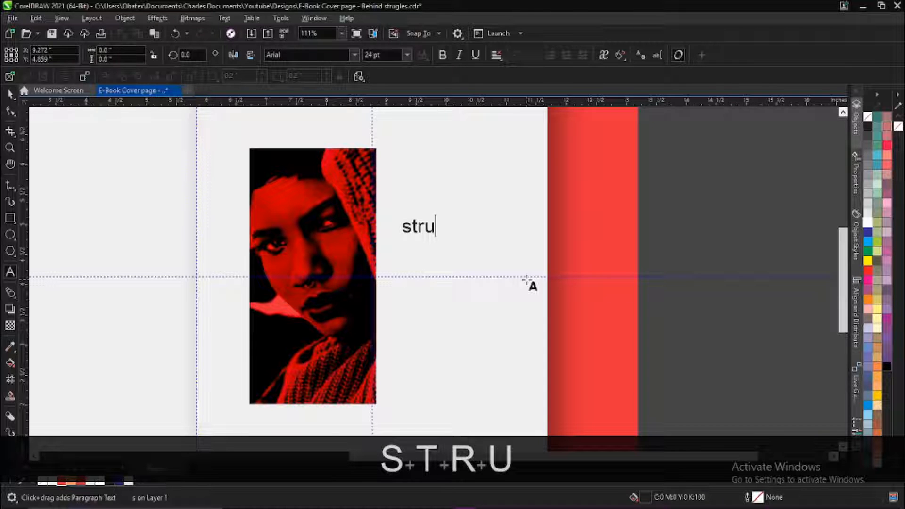
key(Return)
text(ggles)
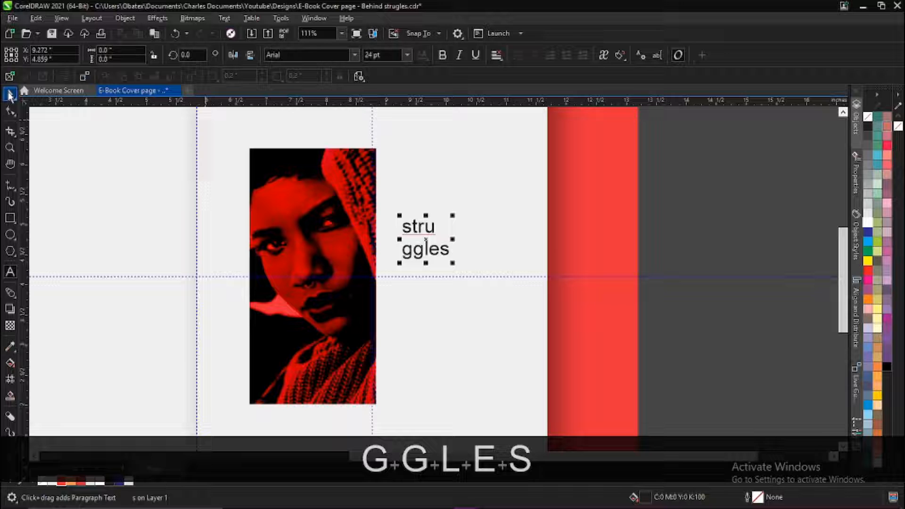
click(10, 95)
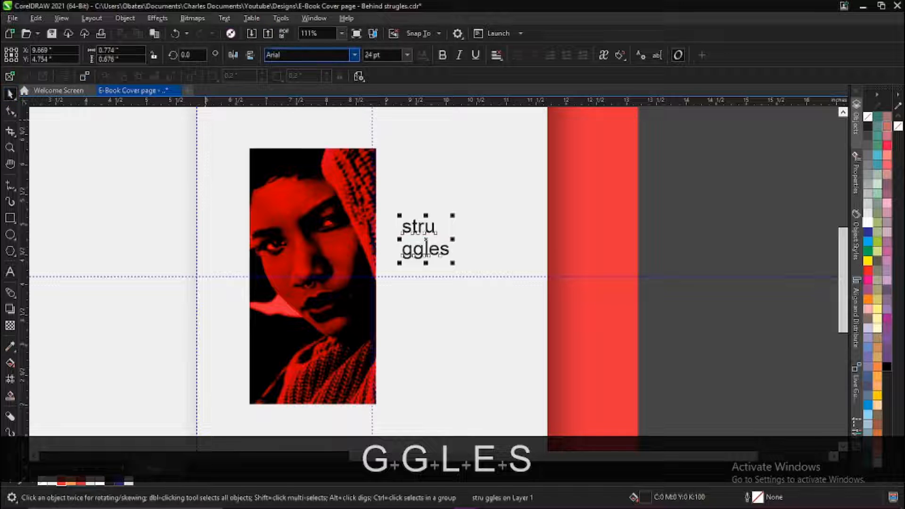
- Set the "struggles" title in the MADE TOMMY font and change its case to uppercase
click(283, 55)
text(made)
key(Return)
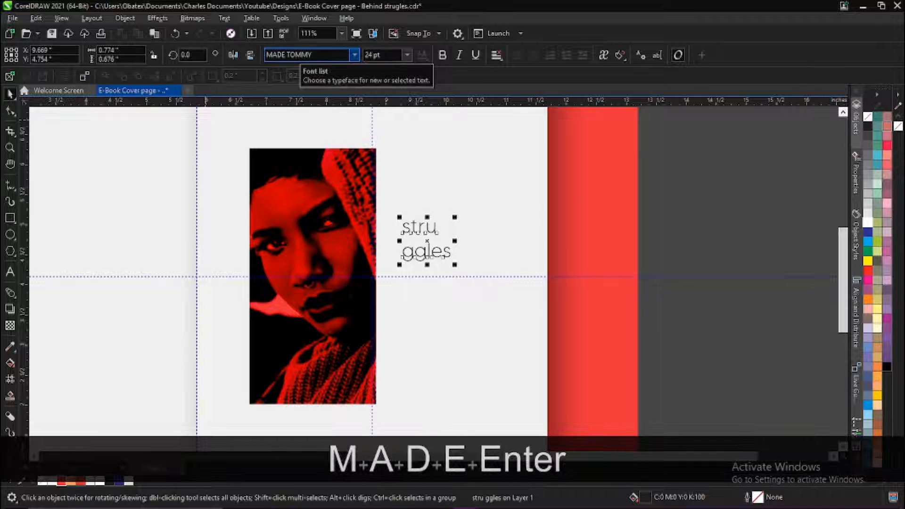
click(225, 18)
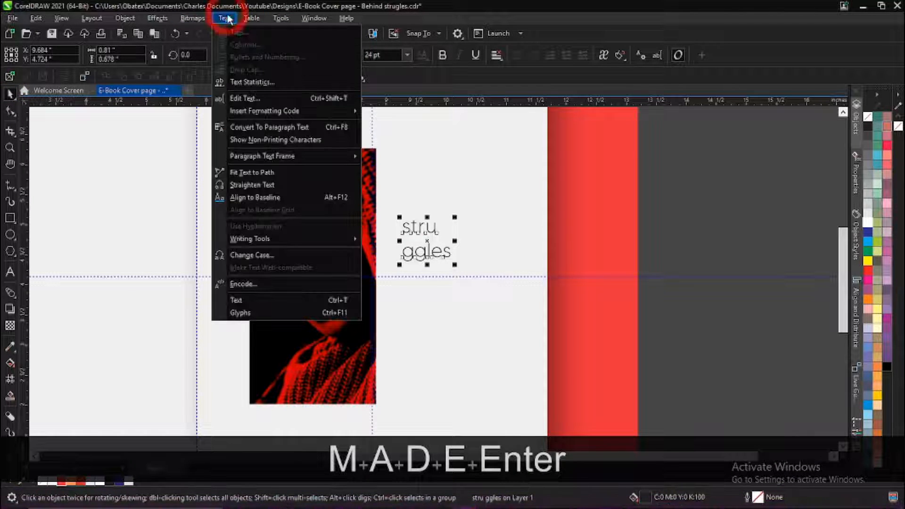
click(252, 256)
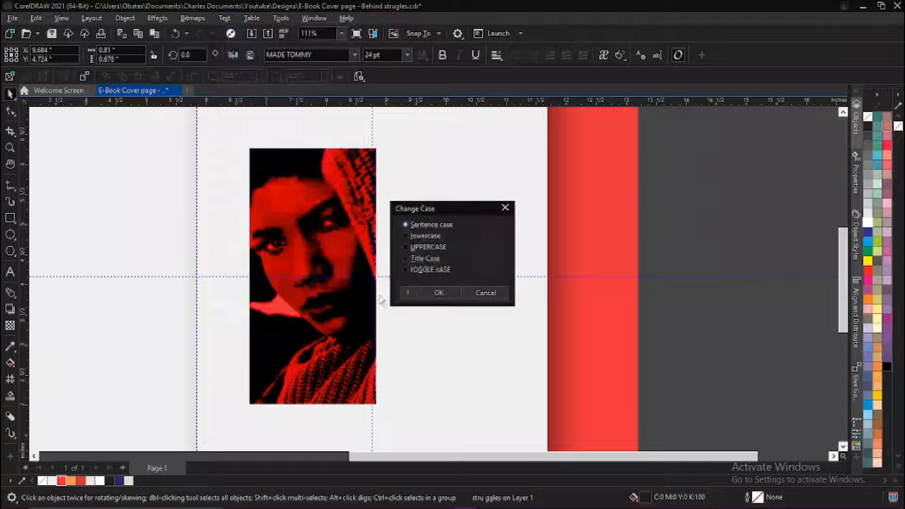
click(434, 293)
- Place the title across the photo's right edge in bold at about 59 pt, with tighter line spacing
drag(438, 226, 389, 275)
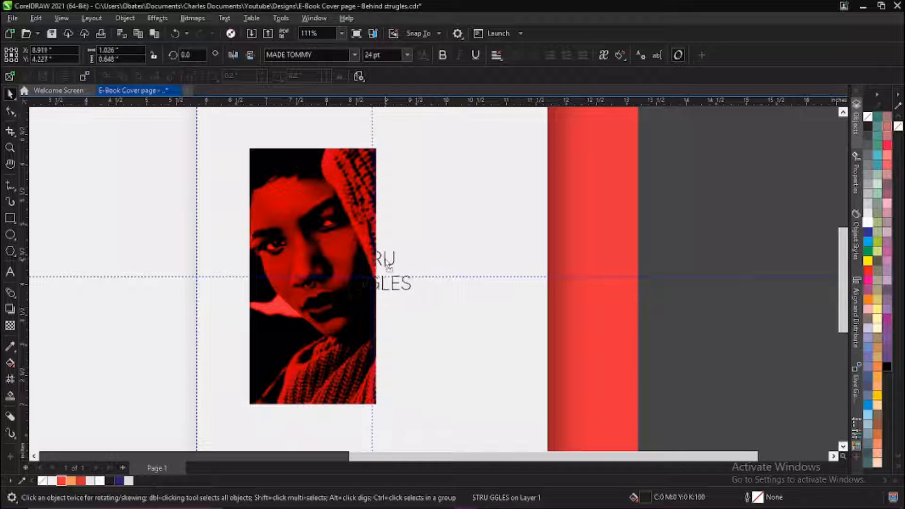
click(443, 55)
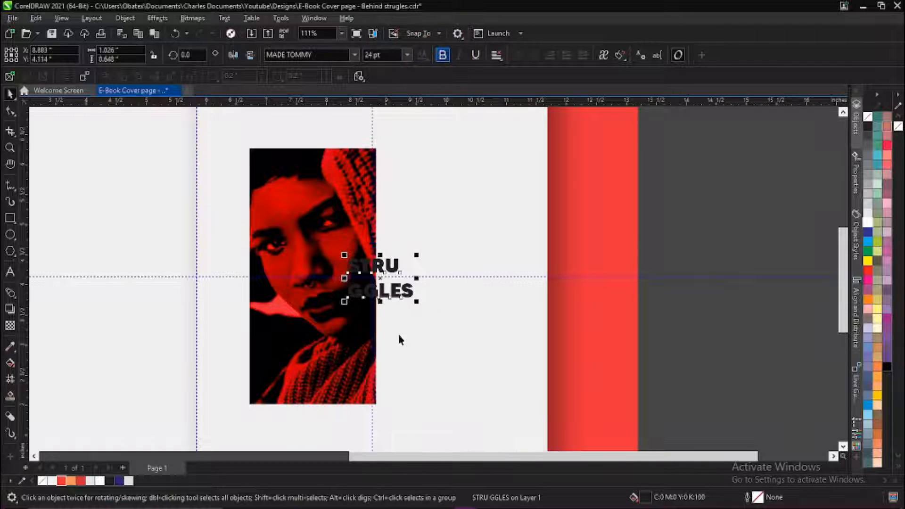
drag(417, 306, 512, 359)
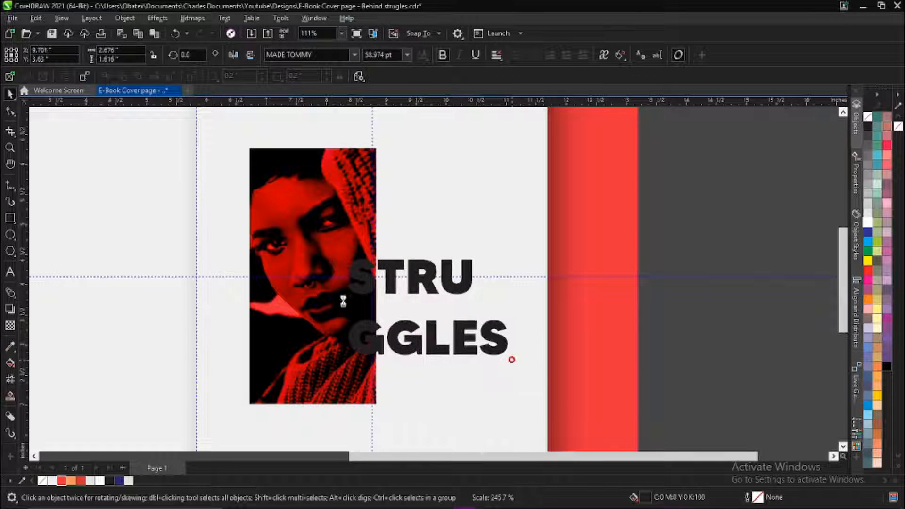
drag(341, 357, 335, 319)
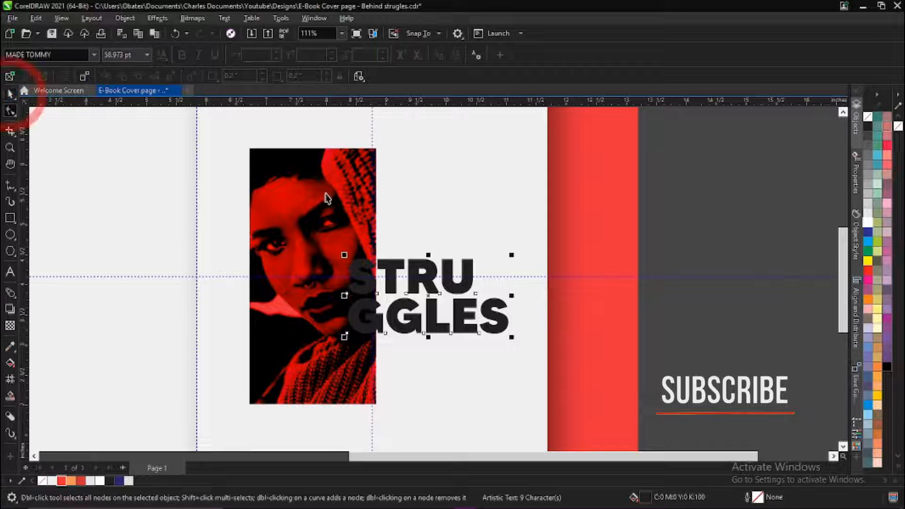
- Align the title to the photo's vertical middle and enlarge it to about 67.3 pt, overlapping more of the photo
key(space)
shift+click(326, 195)
key(shift+e)
click(492, 272)
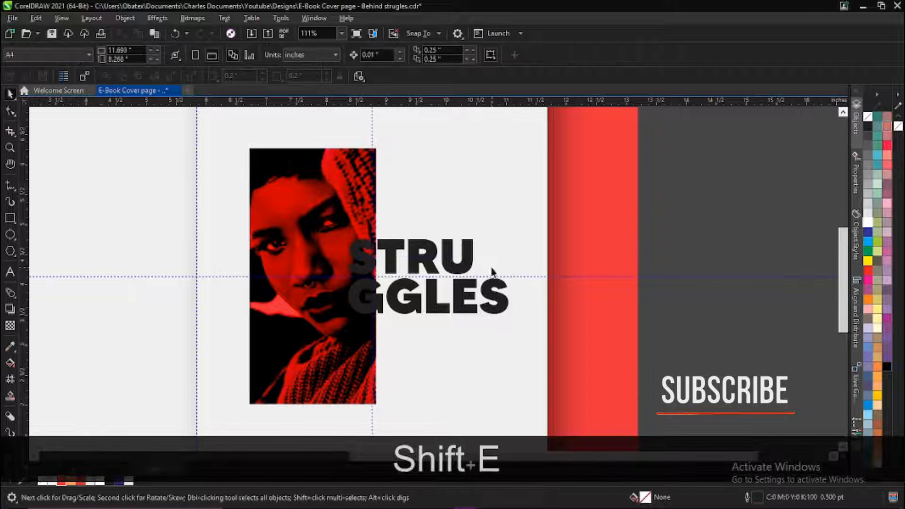
click(473, 265)
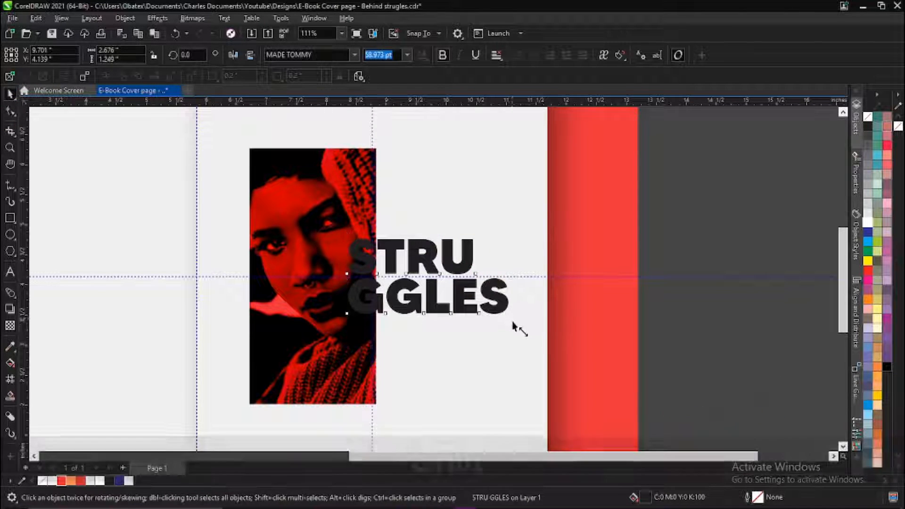
mouse_move(514, 322)
mouse_down()
mouse_move(527, 334)
mouse_move(522, 326)
mouse_up()
drag(512, 304, 504, 306)
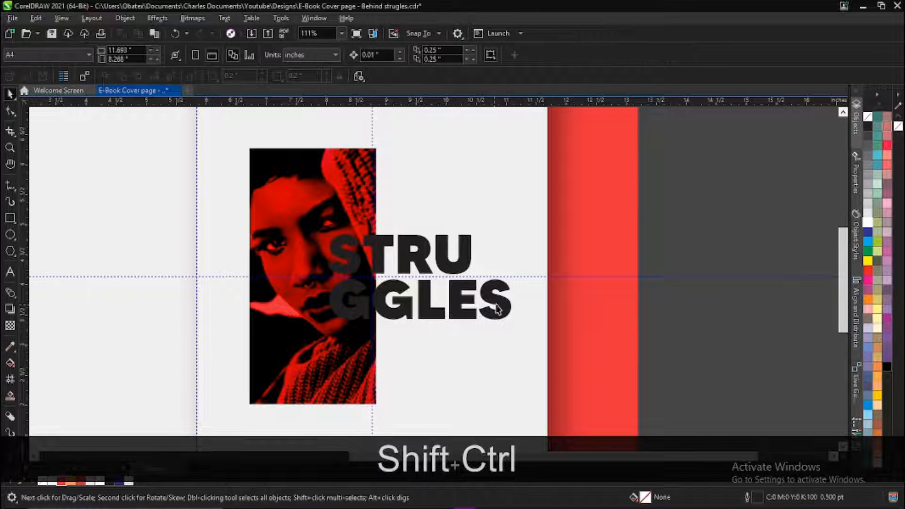
- Duplicate the title in place and trim its letters out of the clipped photo, removing the extra copy
click(497, 301)
key(KP_Add)
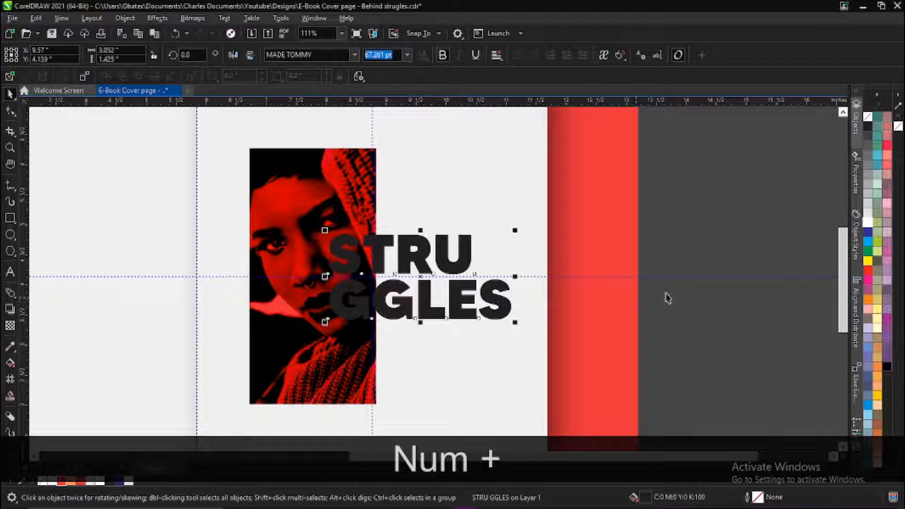
key(Escape)
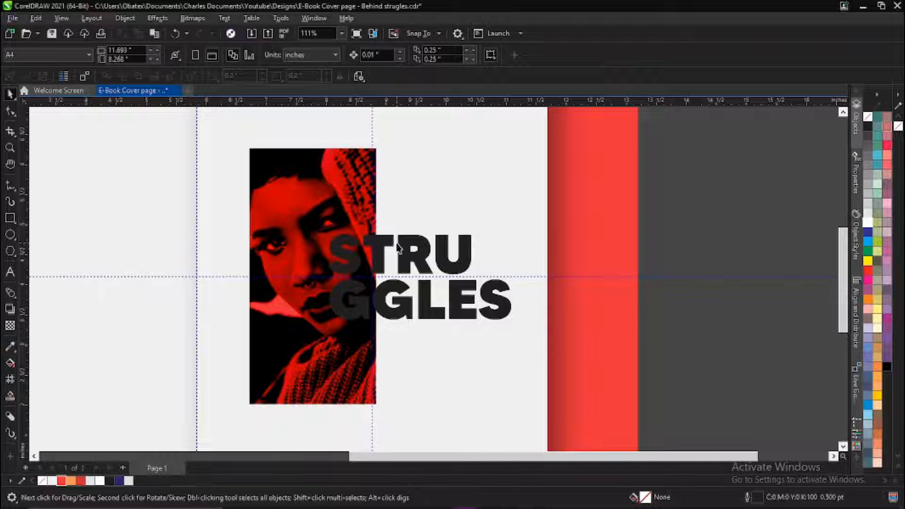
click(446, 254)
shift+click(361, 162)
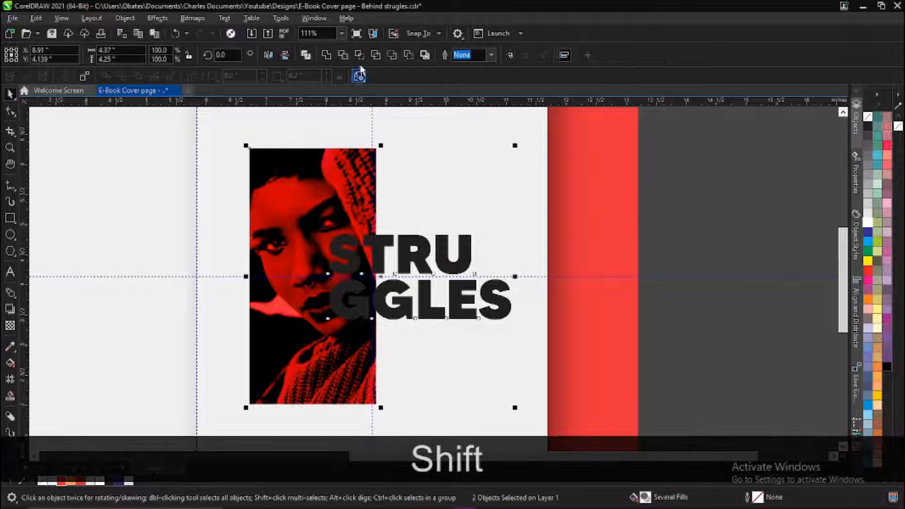
click(343, 55)
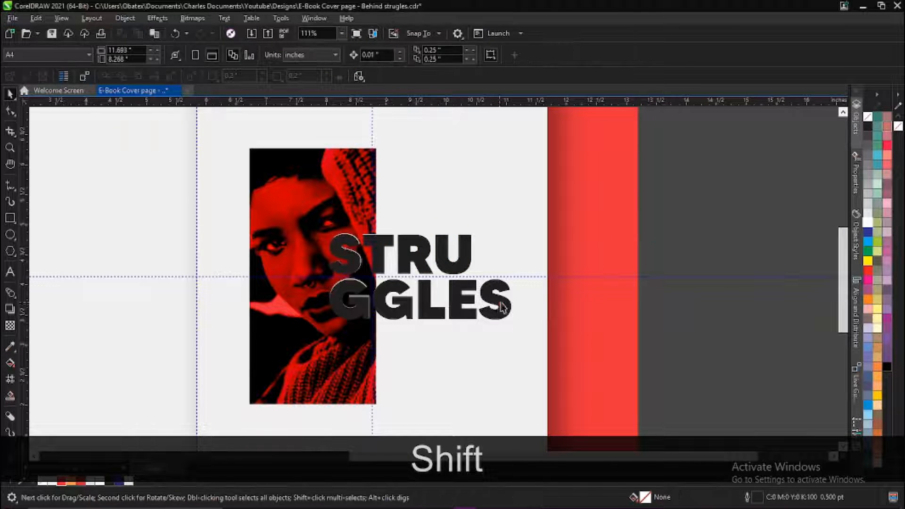
click(501, 302)
key(Delete)
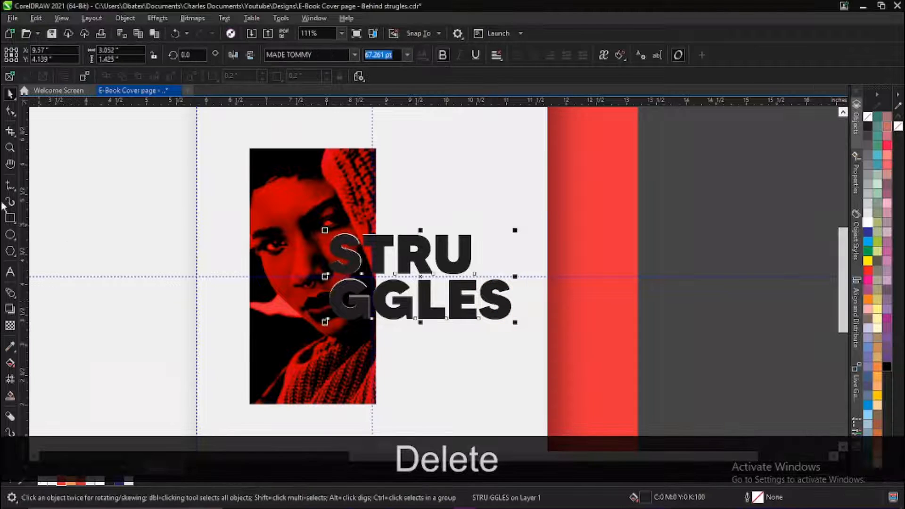
- Trim the title's overlapping letters with a rectangle about 1.7 by 2.63 in drawn to the photo's right edge, and delete the rectangle
drag(274, 192, 376, 350)
key(ctrl+space)
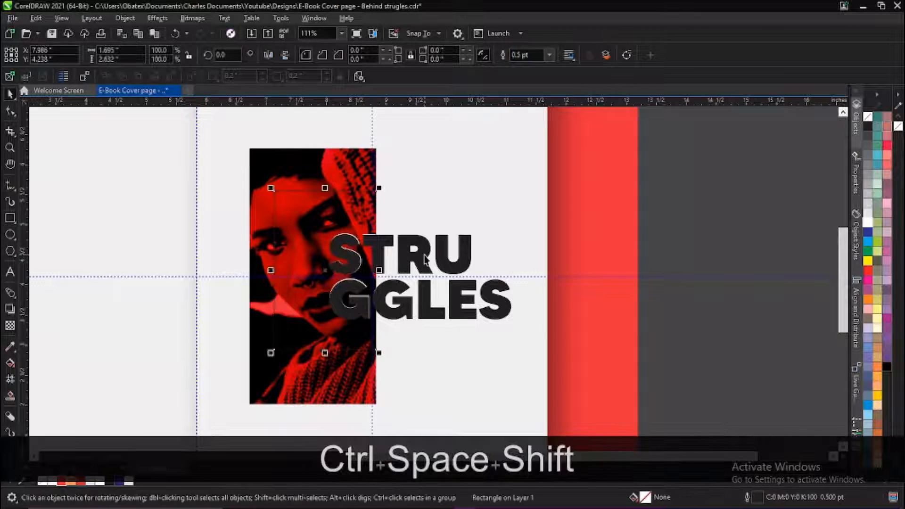
shift+click(425, 255)
click(344, 56)
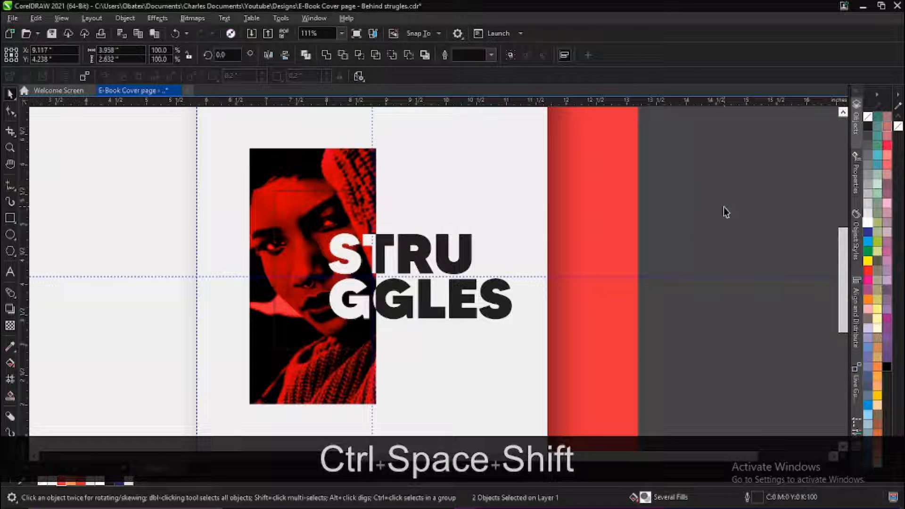
click(346, 203)
key(Delete)
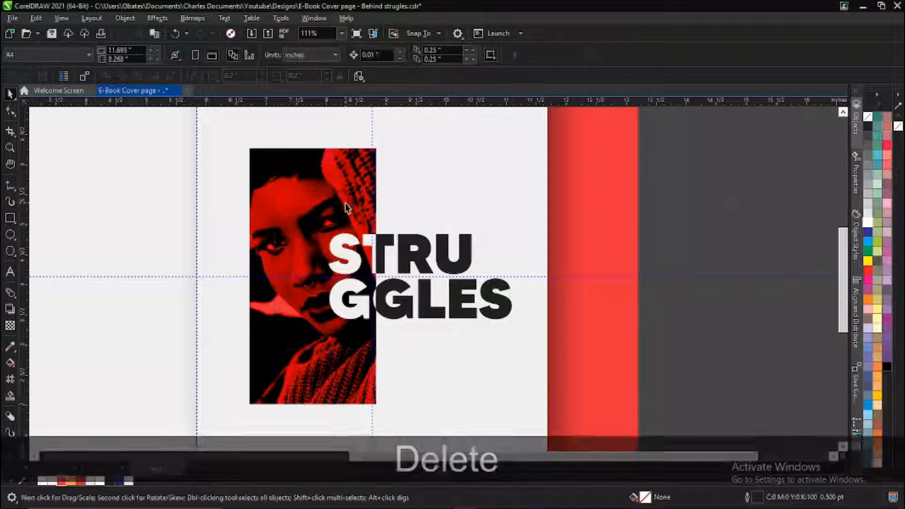
- Undo the trims on the title and photo, back to before the title was duplicated
key(z)
right_click(359, 272)
key(ctrl+space)
key(z)
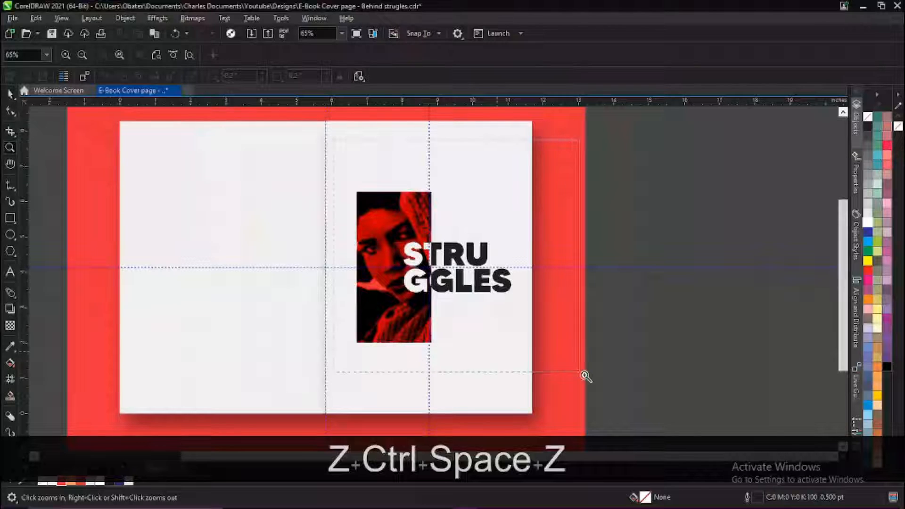
drag(583, 374, 606, 384)
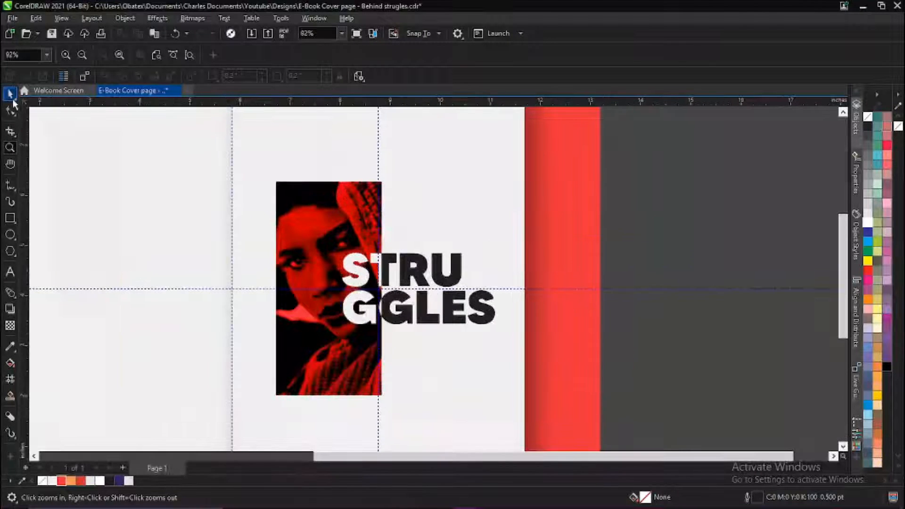
key(ctrl+z)
key(ctrl+z)
key(ctrl+z)
key(ctrl+z)
key(ctrl+z)
key(ctrl+z)
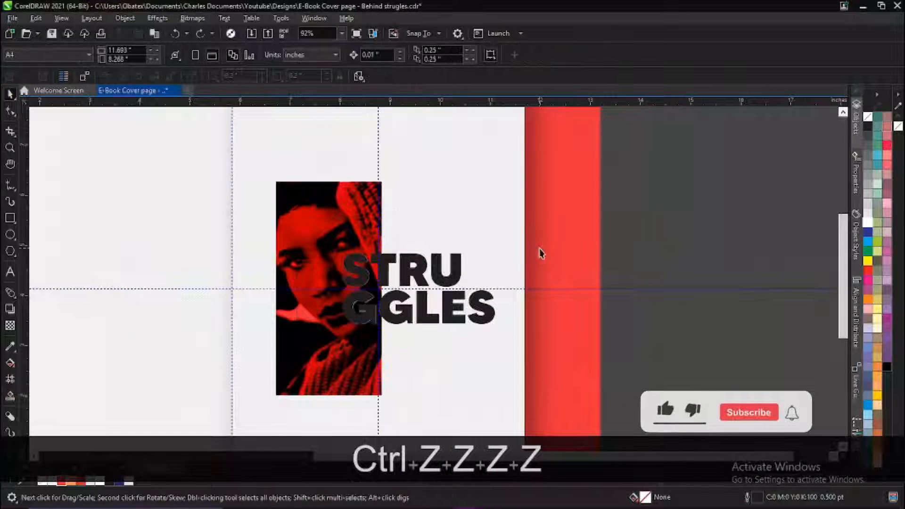
key(ctrl+z)
key(ctrl+z)
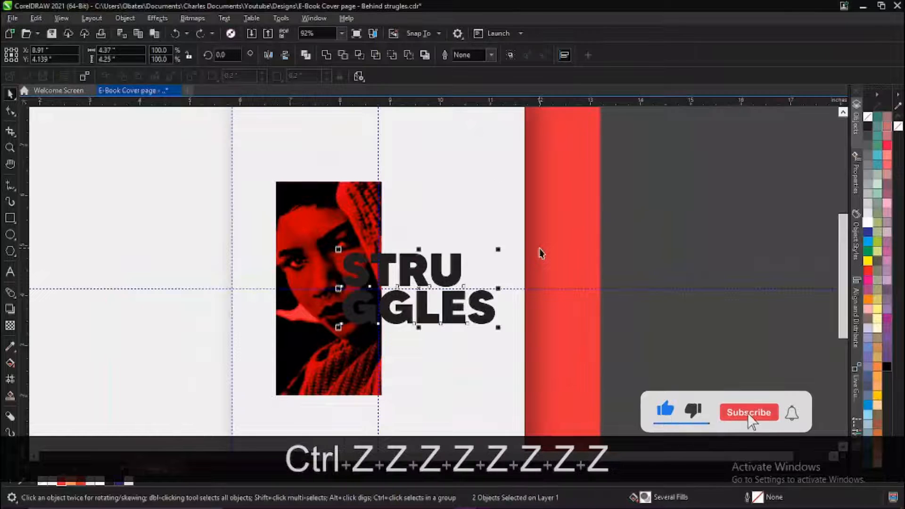
- Move the title straight down over the photo to a Y position of about 3.68 in
click(662, 241)
click(457, 274)
drag(456, 273, 460, 301)
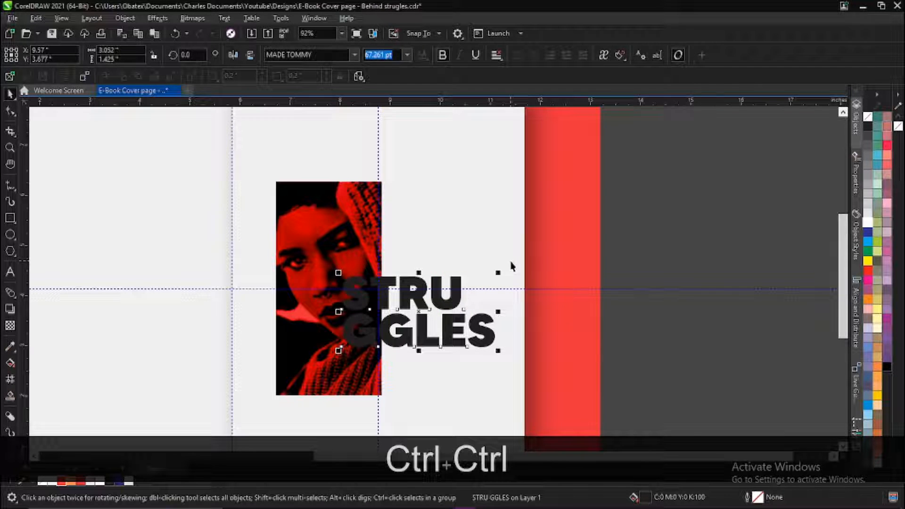
- Trim the clipped photo using the lowered title as the cutting shape
shift+click(373, 222)
click(344, 54)
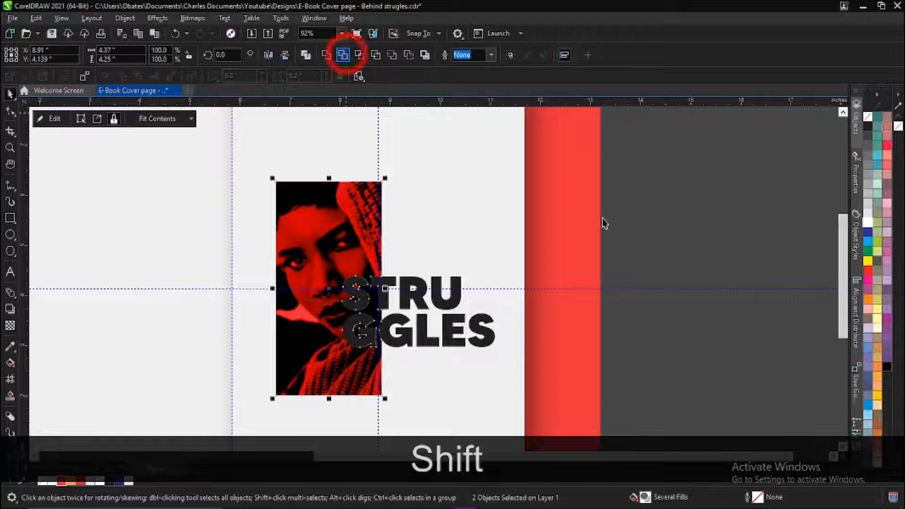
click(647, 226)
- Draw a rectangle about 1.57 by 2.6 in up to the photo's right edge and trim the title with it
click(10, 218)
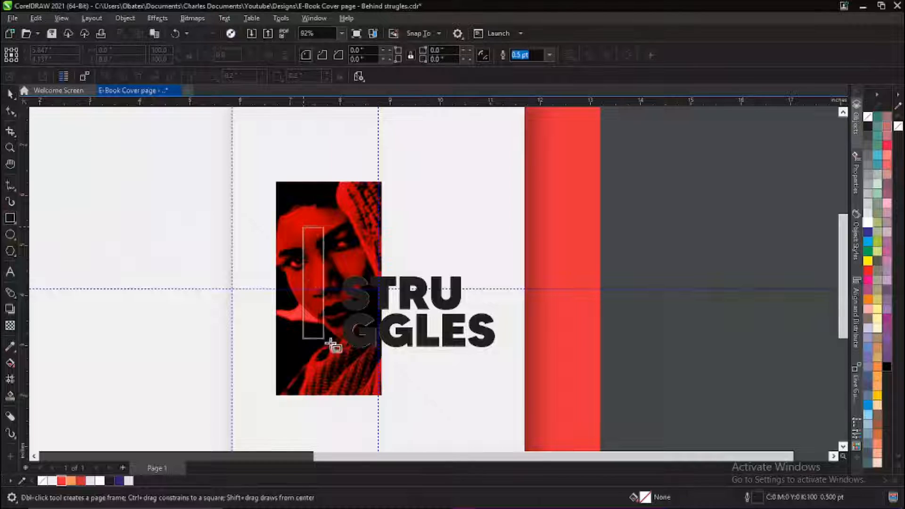
drag(330, 344, 385, 361)
key(ctrl+space)
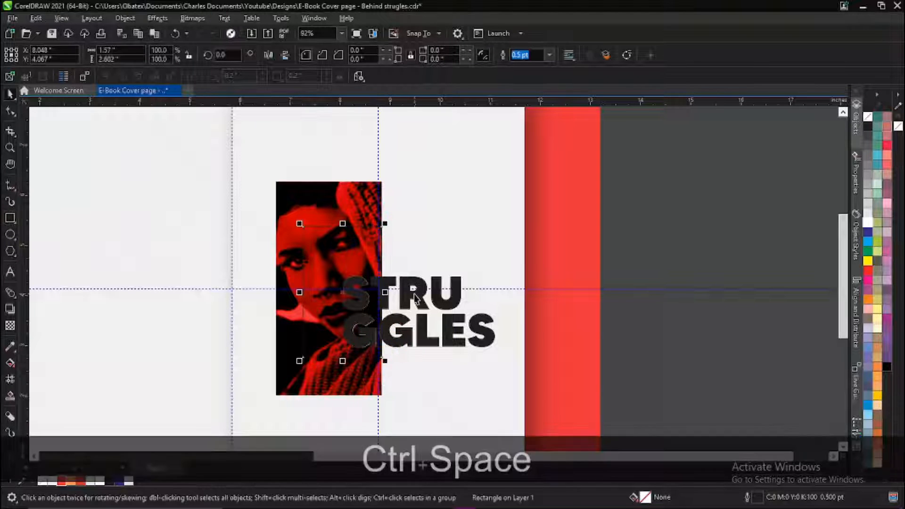
shift+click(415, 298)
click(344, 55)
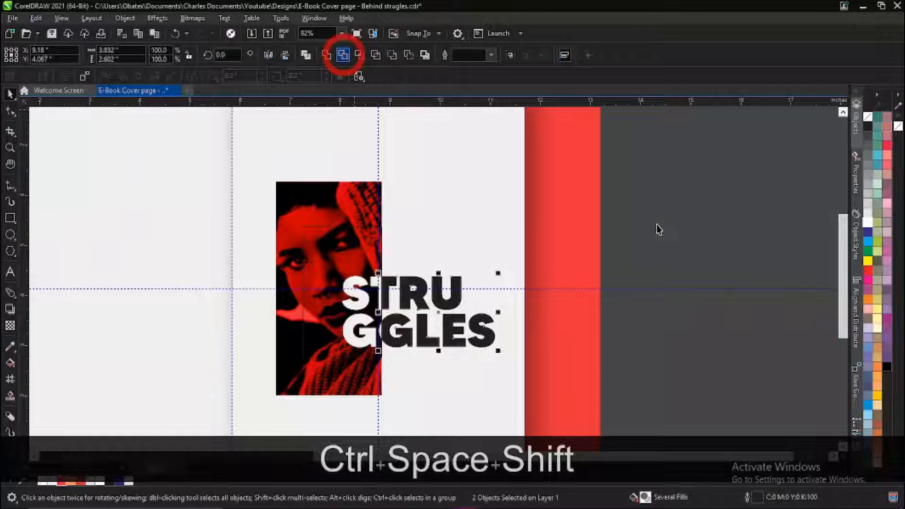
- Undo the title trim, the cutting rectangle and the photo trim
click(365, 255)
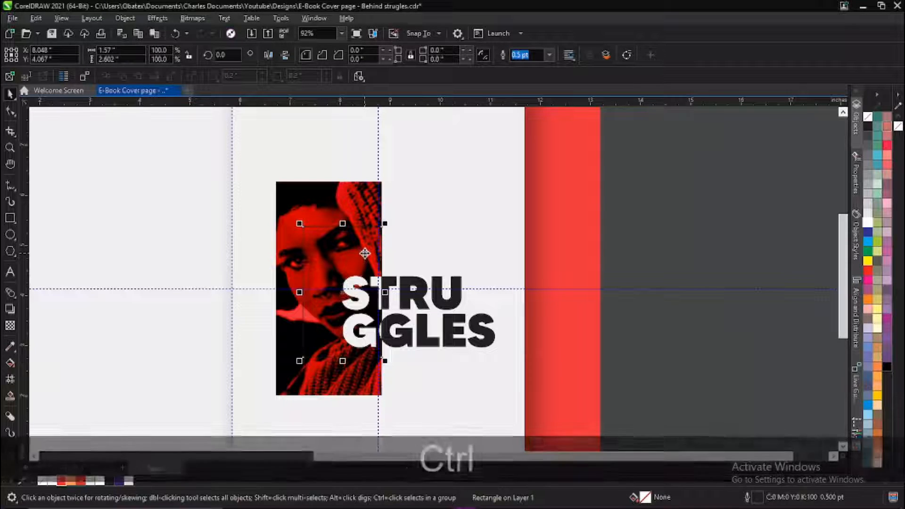
key(ctrl+z)
key(ctrl+z)
key(ctrl+z)
key(ctrl+z)
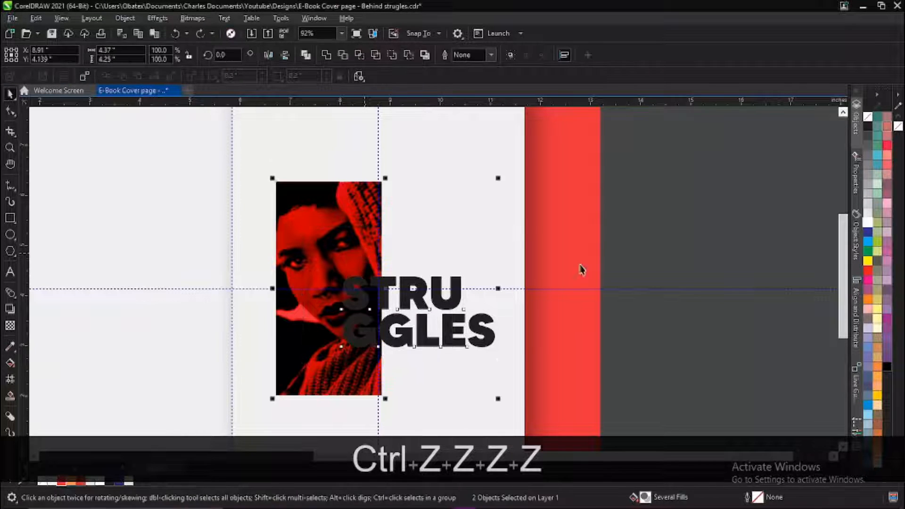
- Shift the title slightly left to an X position of about 9.49 in
click(582, 269)
drag(486, 335, 486, 338)
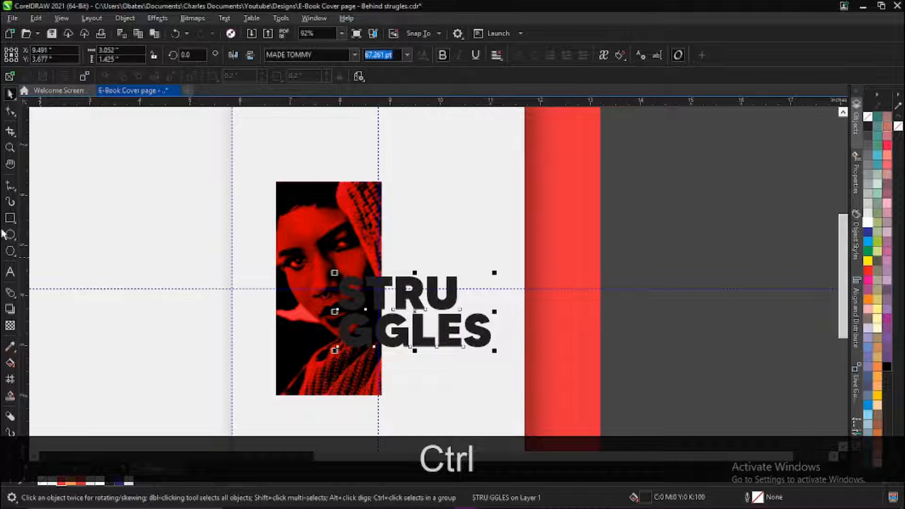
- Try trimming the title with a rectangle drawn over the photo, before the photo itself is trimmed
drag(313, 239, 385, 358)
key(ctrl+space)
shift+click(438, 287)
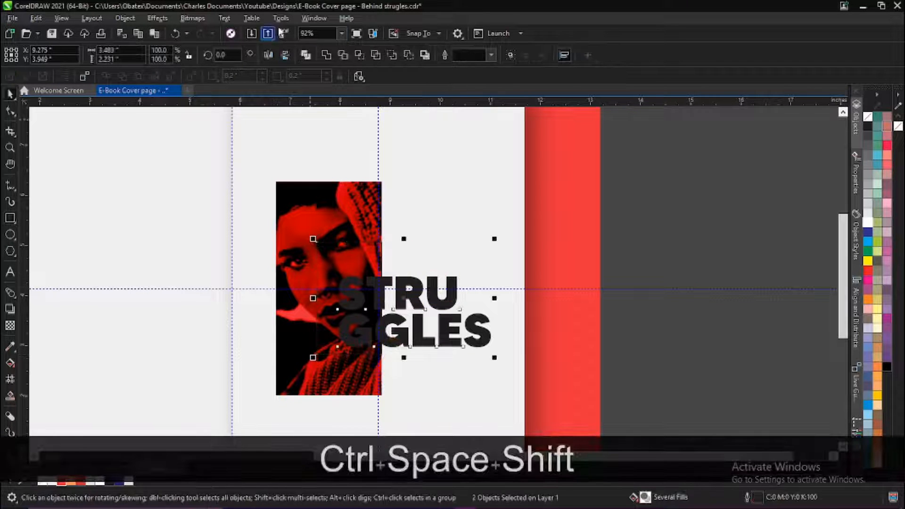
click(343, 55)
key(ctrl+z)
key(ctrl+z)
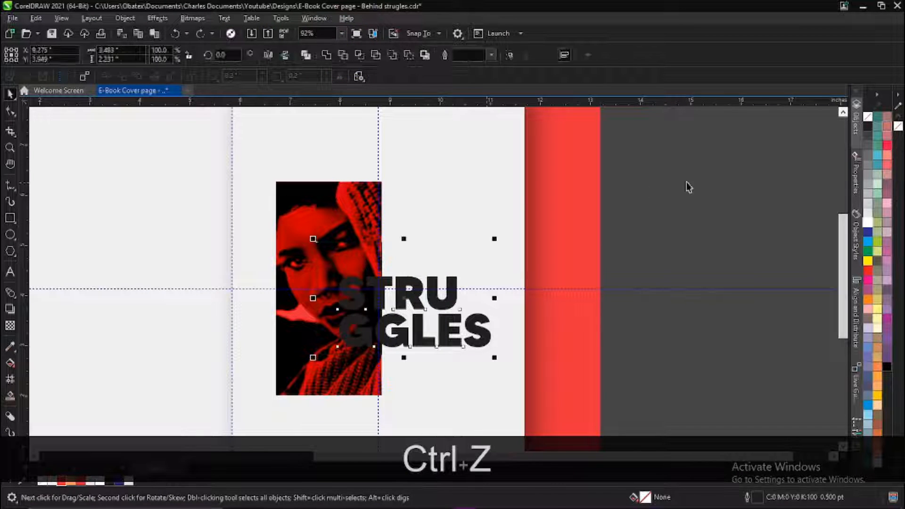
click(366, 251)
key(Delete)
- Trim the clipped photo with the repositioned title
click(409, 282)
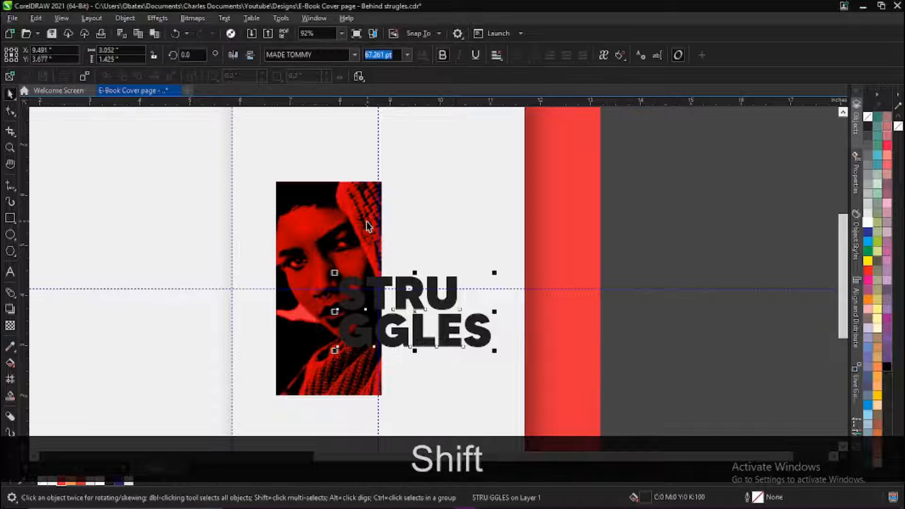
shift+click(368, 226)
click(344, 55)
click(647, 186)
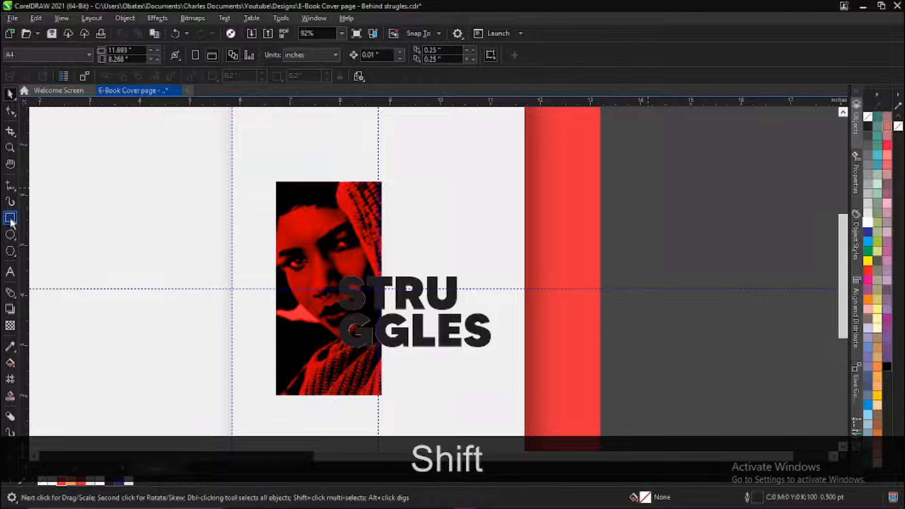
- Trim the title with a rectangle about 1.81 × 2.51 in drawn over the photo, and delete the cutting rectangle
click(10, 219)
drag(290, 238, 384, 371)
key(ctrl+space)
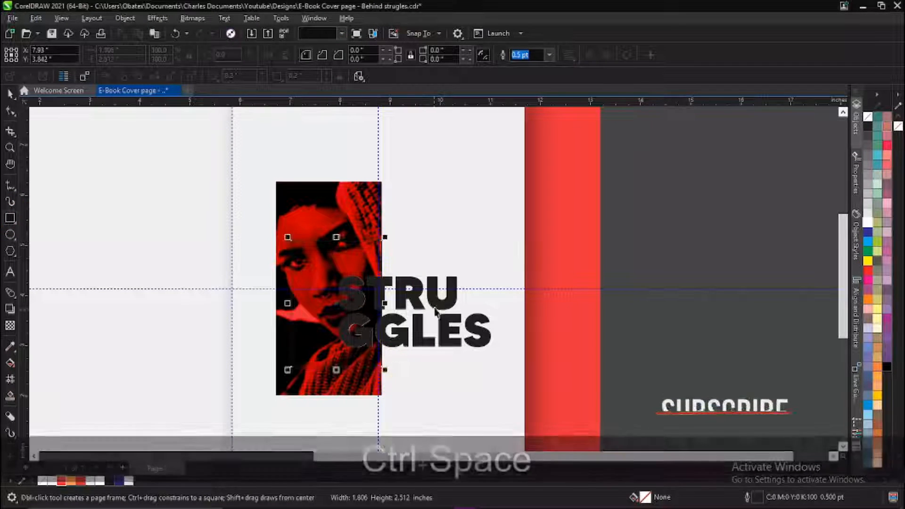
shift+click(436, 304)
click(344, 56)
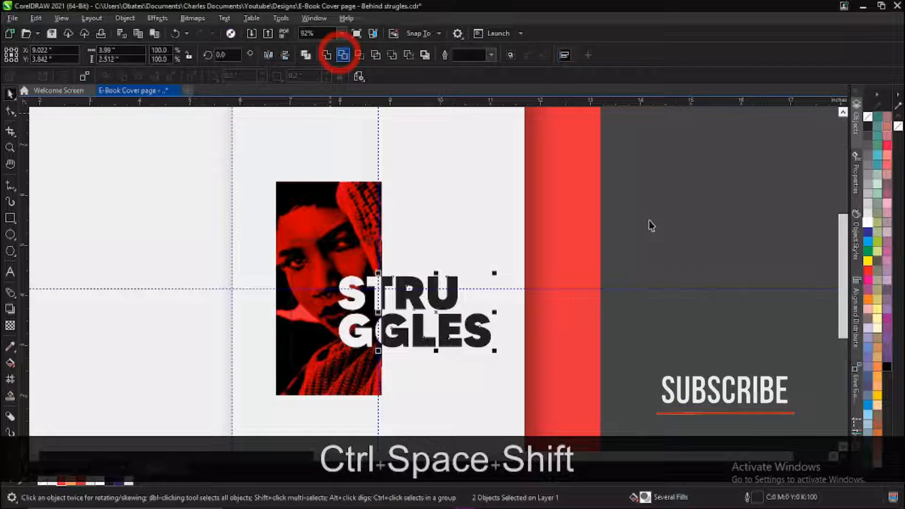
click(347, 259)
key(Delete)
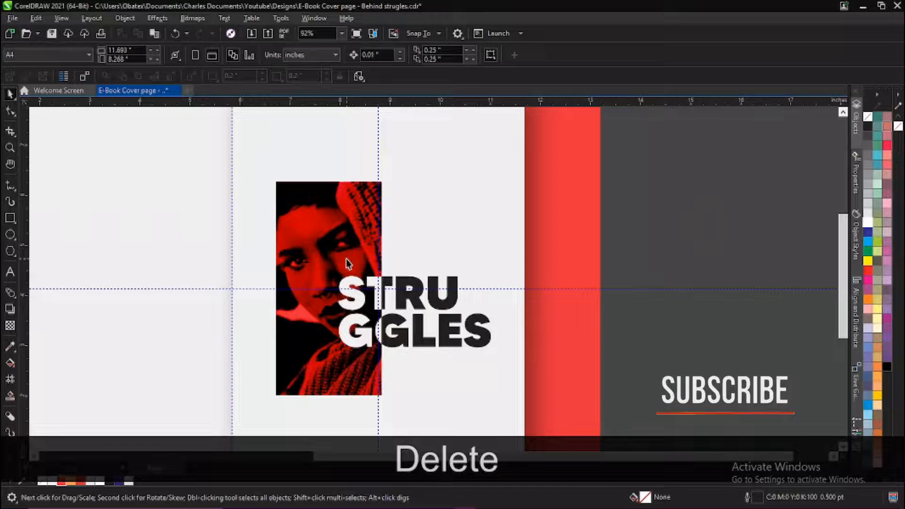
- Add the word "behind" as artistic text above the title and change its case to uppercase
click(11, 272)
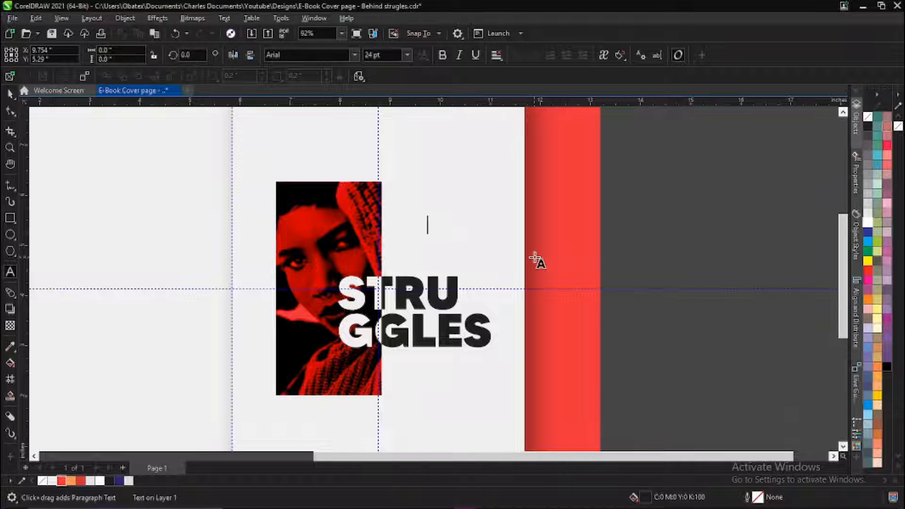
text(behind)
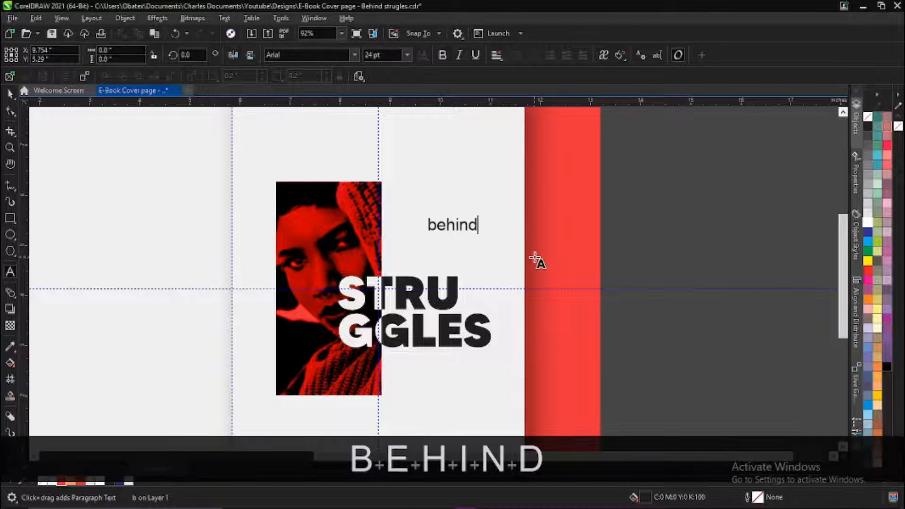
key(ctrl+space)
click(224, 18)
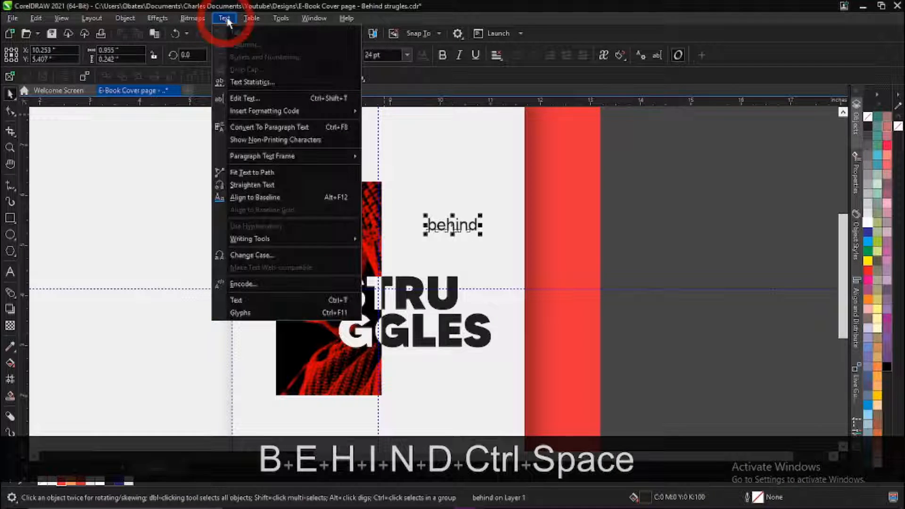
click(246, 253)
click(425, 247)
click(441, 292)
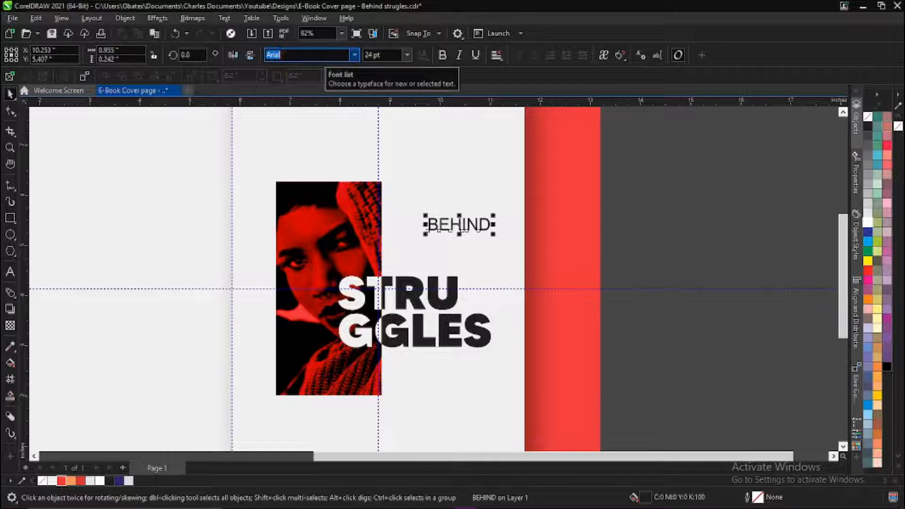
- Rotate the BEHIND text by 90 degrees
text(90)
key(Return)
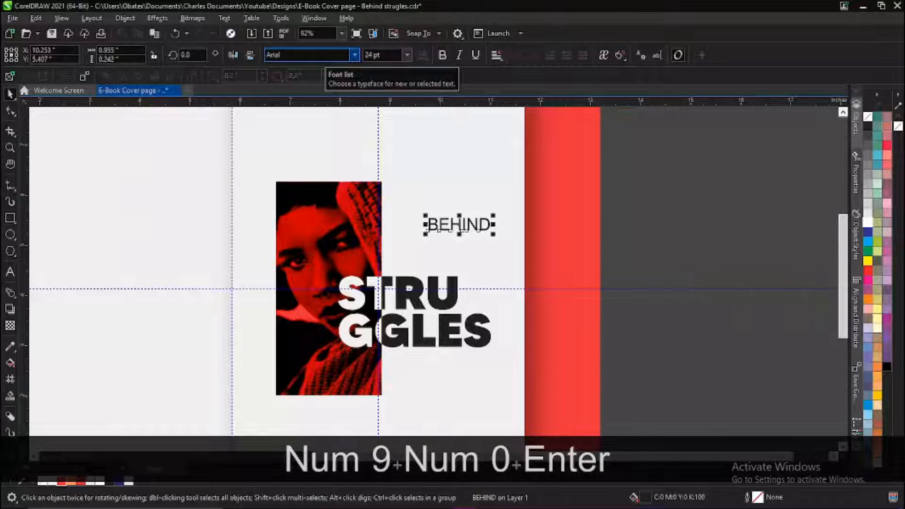
text(90)
key(Return)
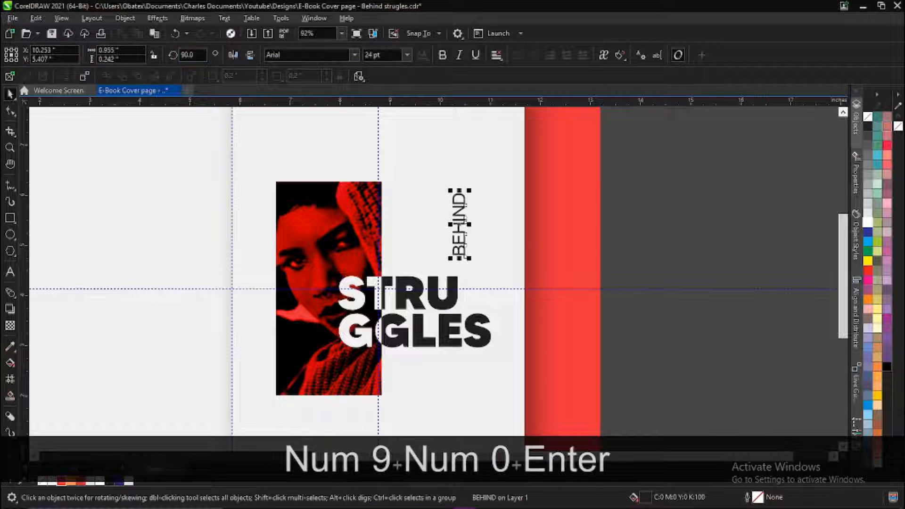
- Set BEHIND in MADE TOMMY, enlarge it to about 30.75 pt and place it beside the photo's right edge, above the title
click(312, 55)
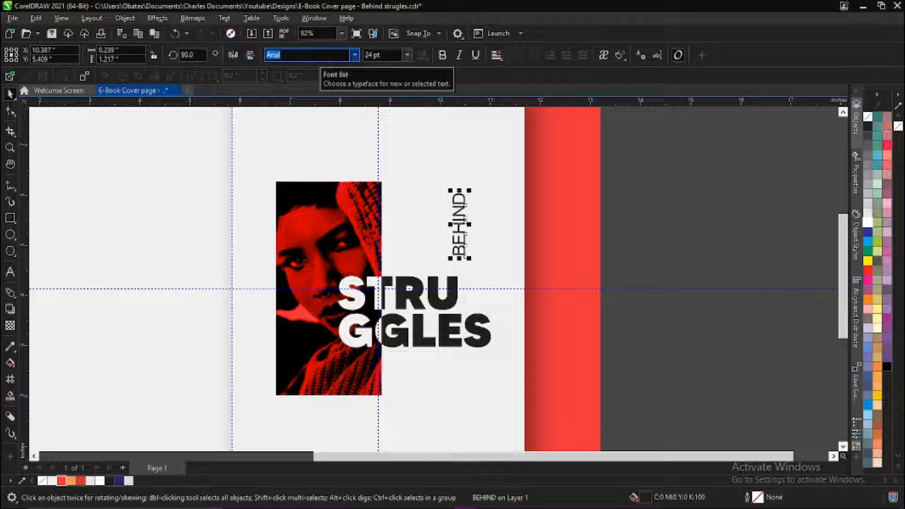
text(MADE TOMMY)
key(Return)
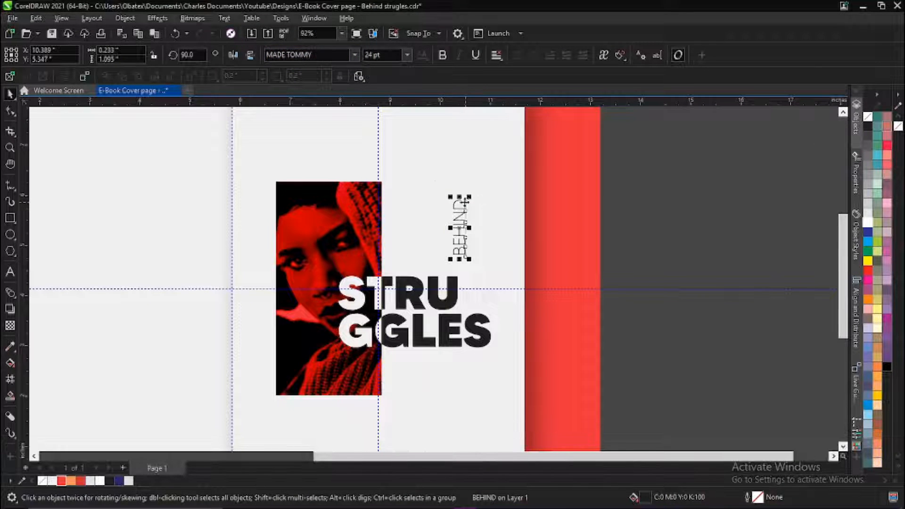
drag(464, 203, 419, 193)
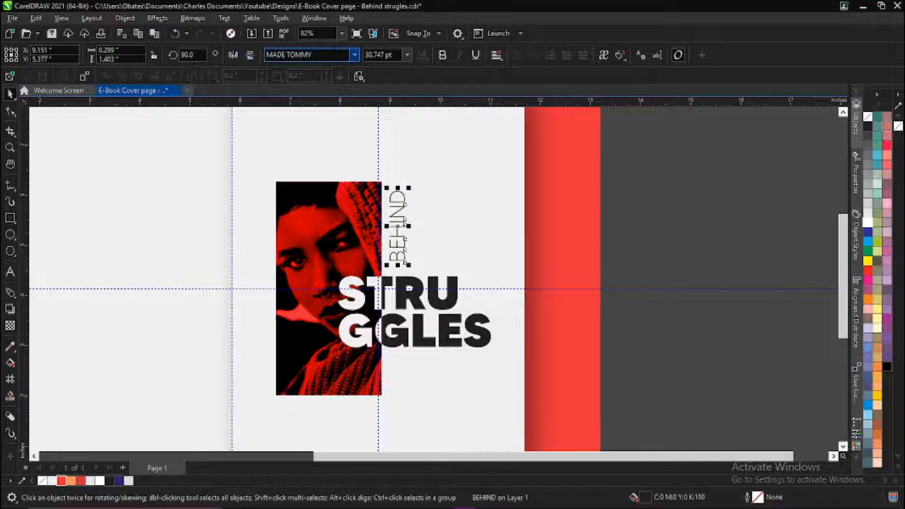
- Change the font of the vertical BEHIND text to Mont ExtraLight DEMO
click(355, 55)
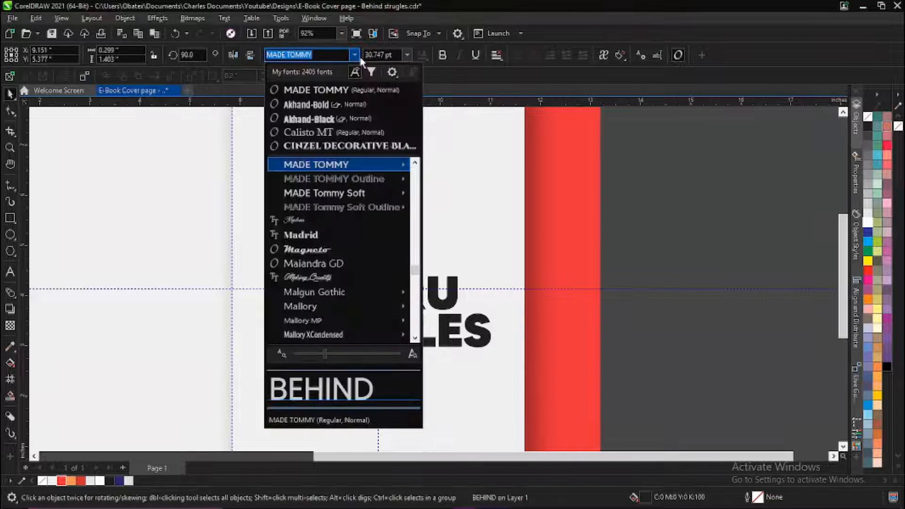
click(360, 58)
text(mont)
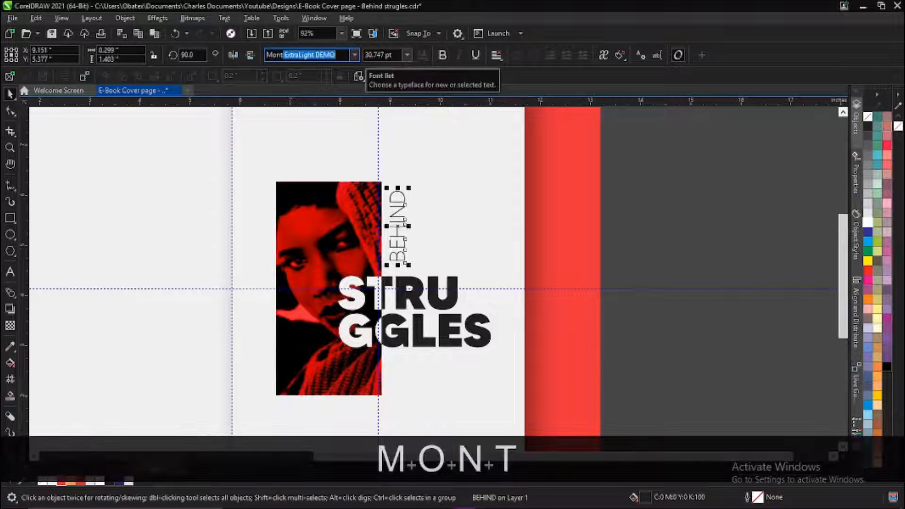
key(Return)
- Try Montserrat on the BEHIND text at a reduced size of about 25.45 pt, and undo both changes
click(355, 57)
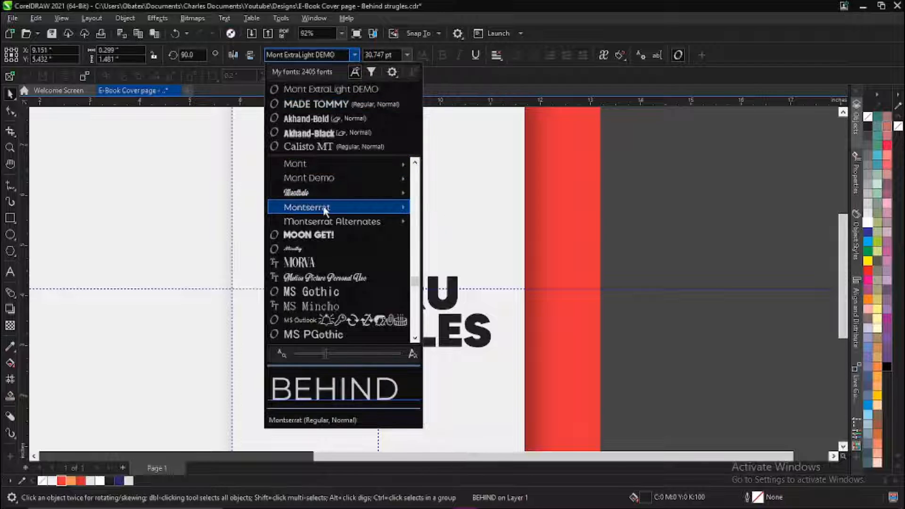
key(Escape)
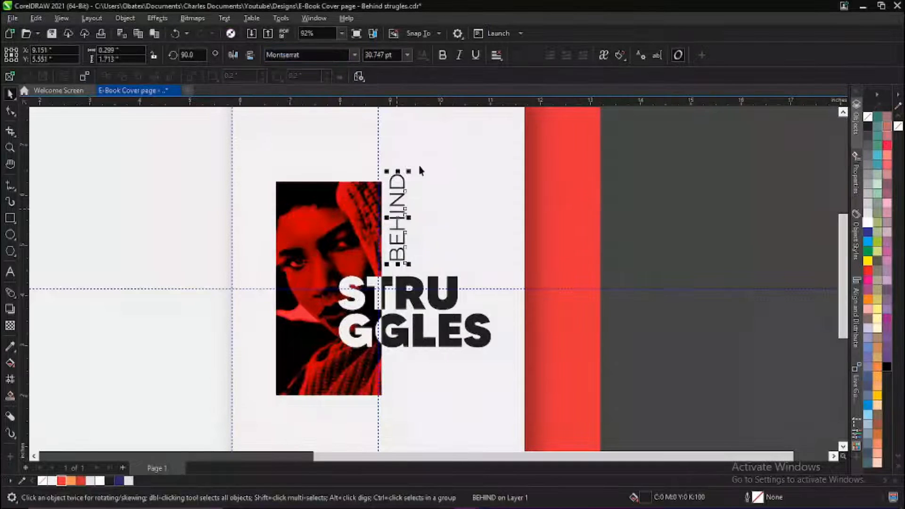
drag(410, 181, 413, 190)
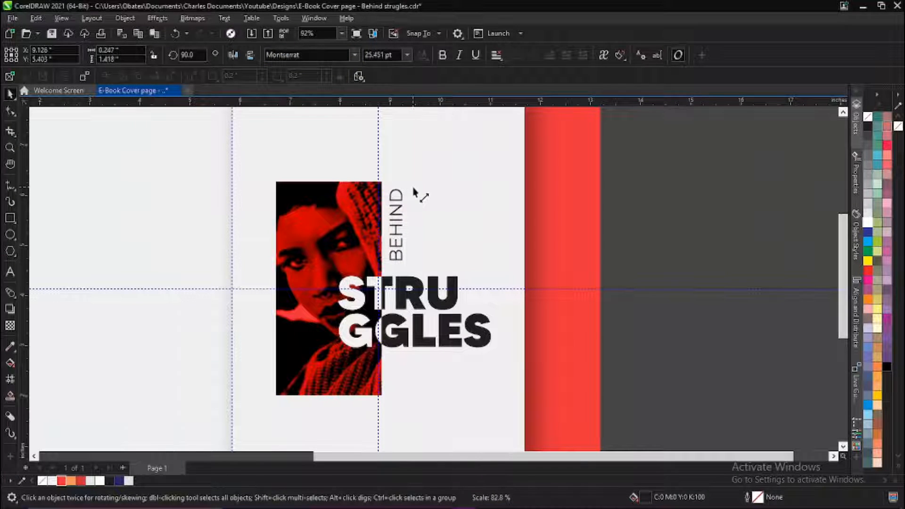
key(ctrl+z)
key(ctrl+z)
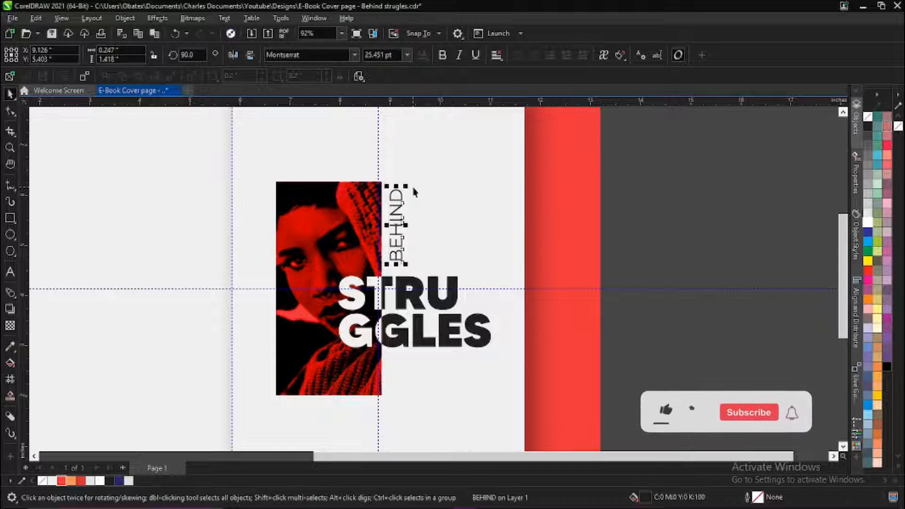
- Align the BEHIND text with the photo's top edge and enlarge it to about 35.6 pt
shift+click(370, 189)
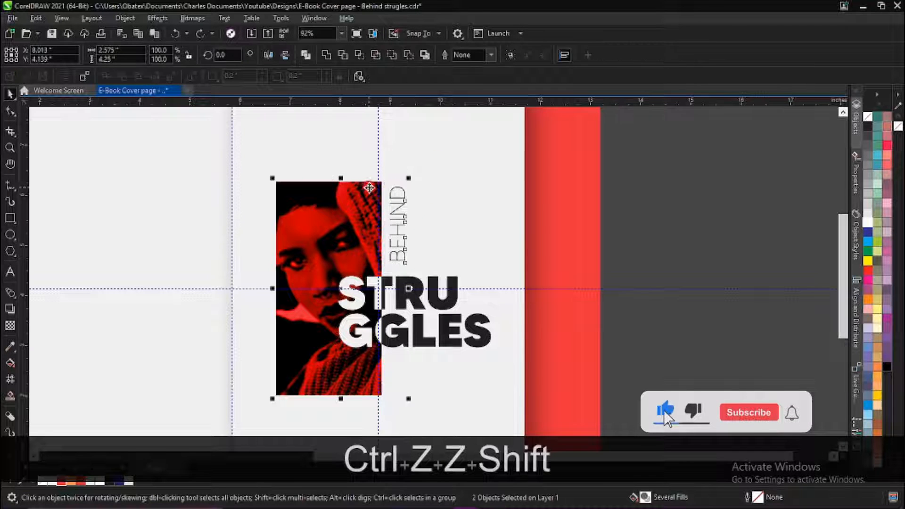
key(r)
key(ctrl+z)
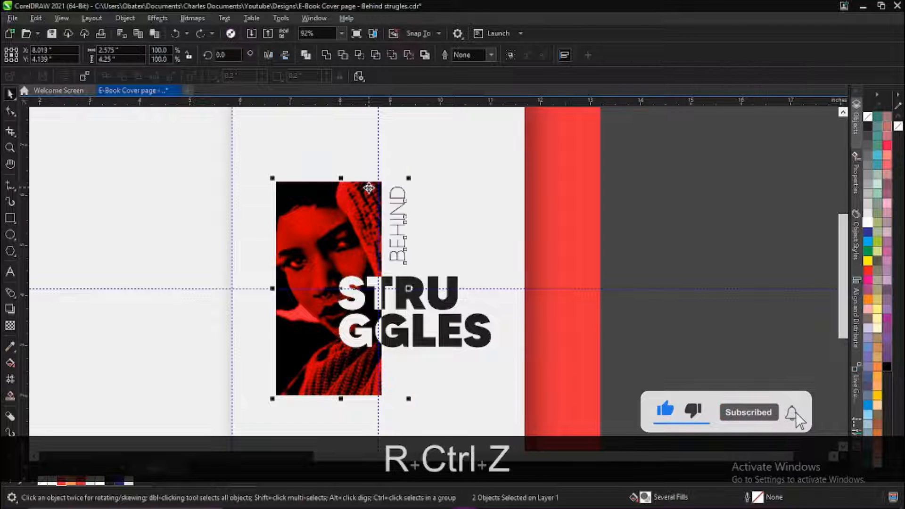
key(t)
click(660, 202)
click(415, 242)
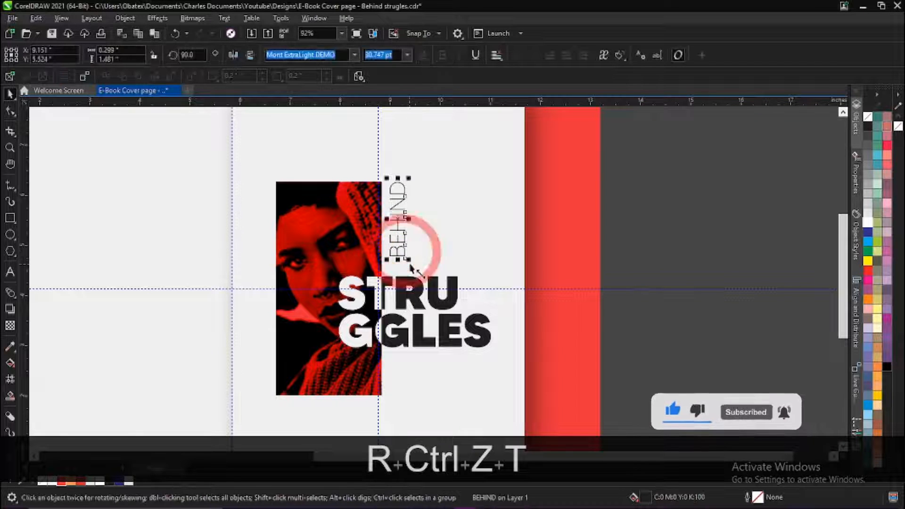
drag(418, 277, 420, 281)
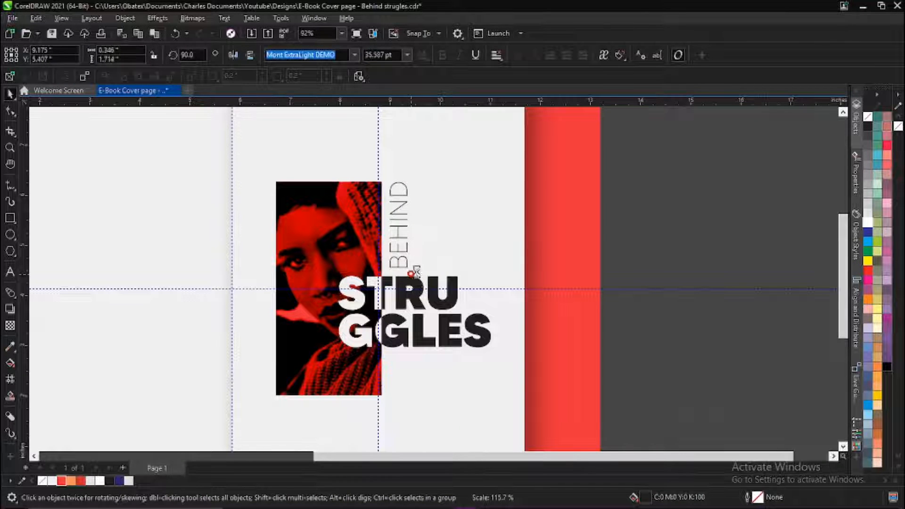
- Add the centre-aligned text "SeaQenx Publications" below the photo on the front cover
key(z)
right_click(413, 205)
key(ctrl+space)
scroll(336, 190, down, 1)
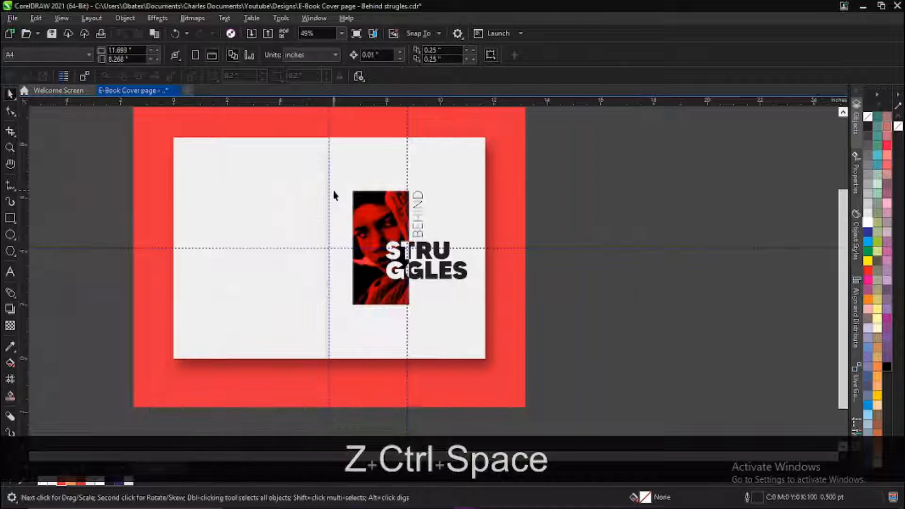
key(z)
drag(525, 343, 585, 363)
key(ctrl+space)
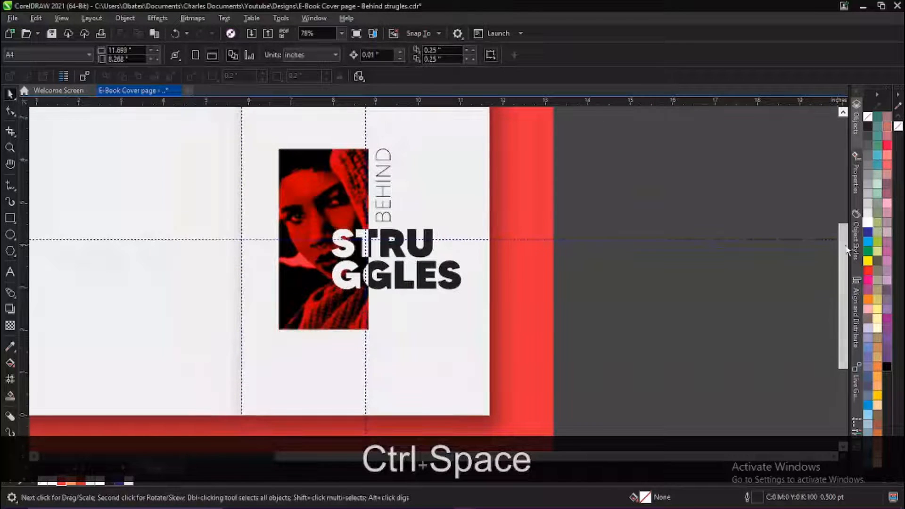
scroll(621, 281, down, 2)
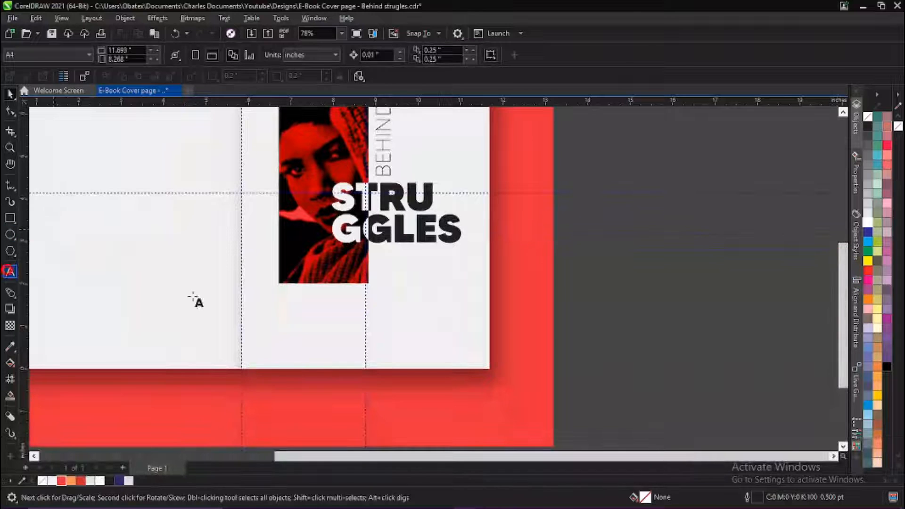
click(322, 322)
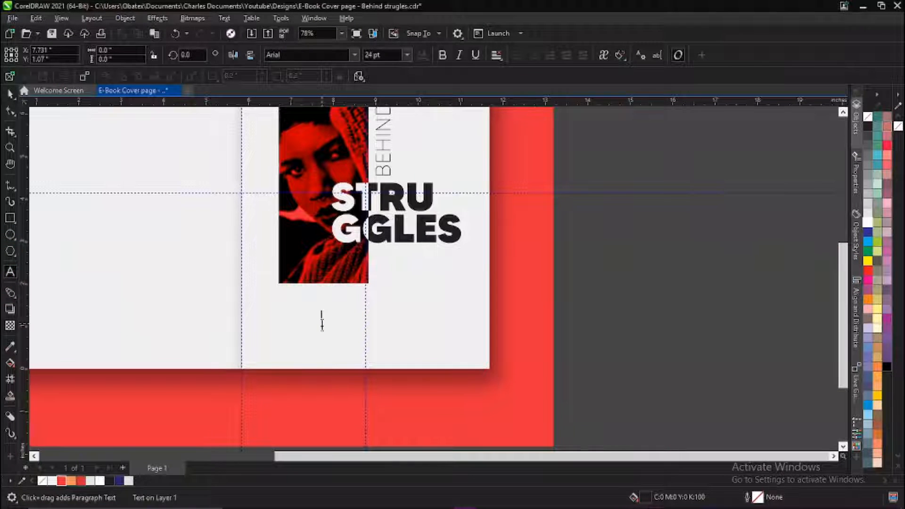
text(SeaQ)
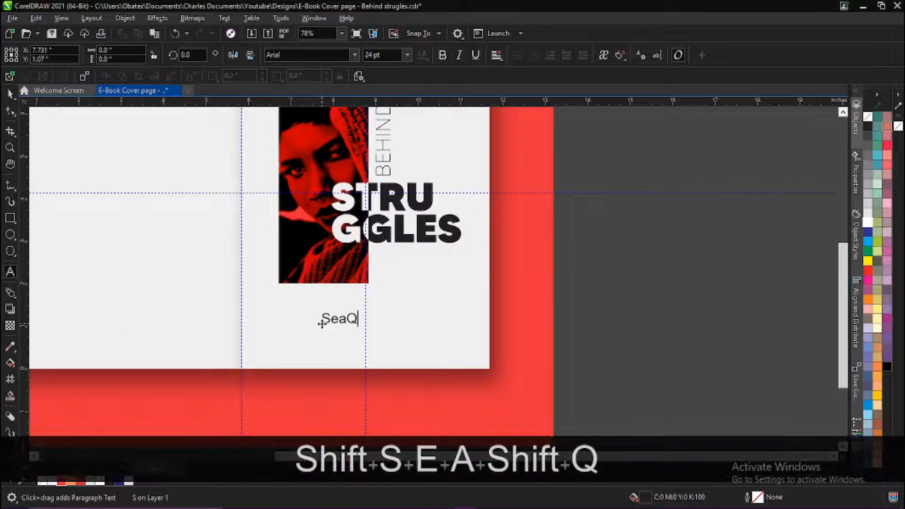
text(en P)
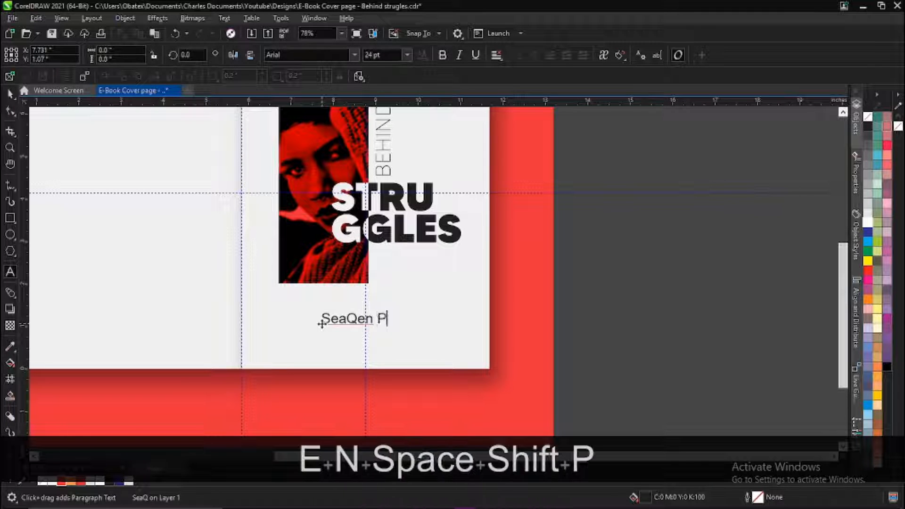
key(BackSpace)
key(BackSpace)
text(x Pu)
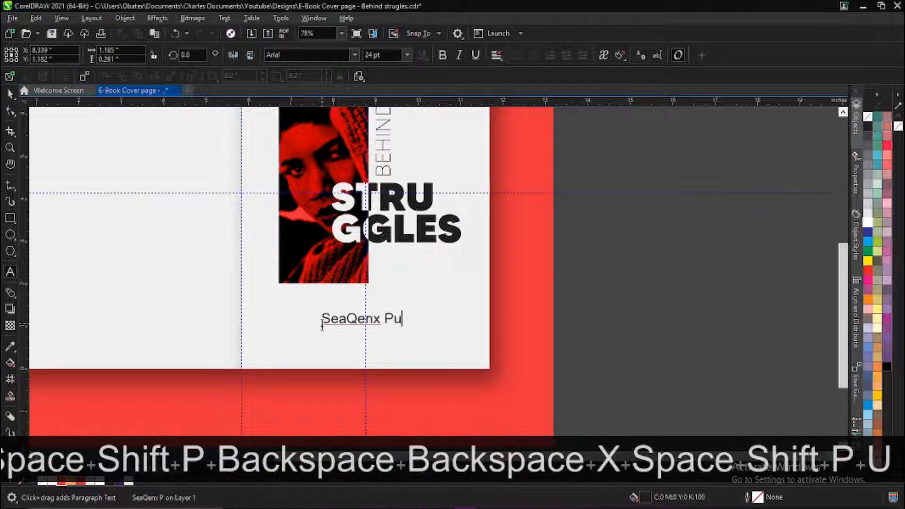
text(blications)
key(ctrl+e)
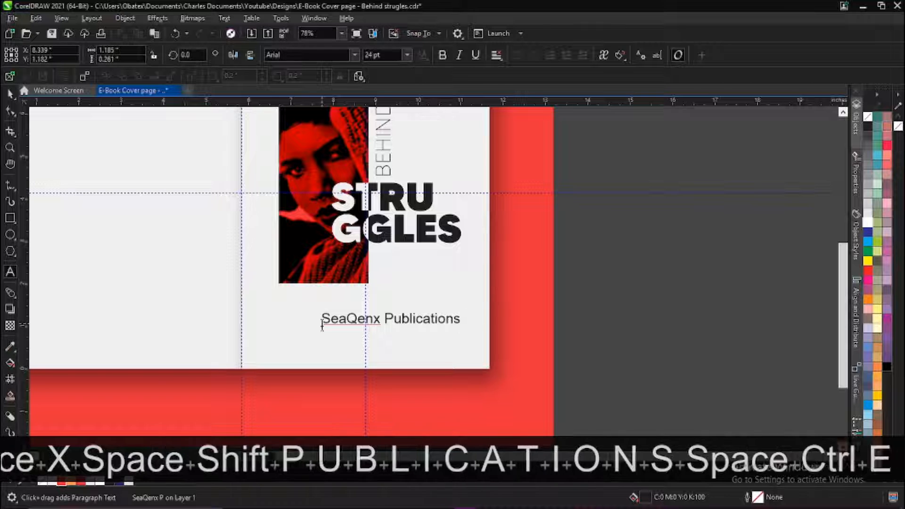
key(ctrl+space)
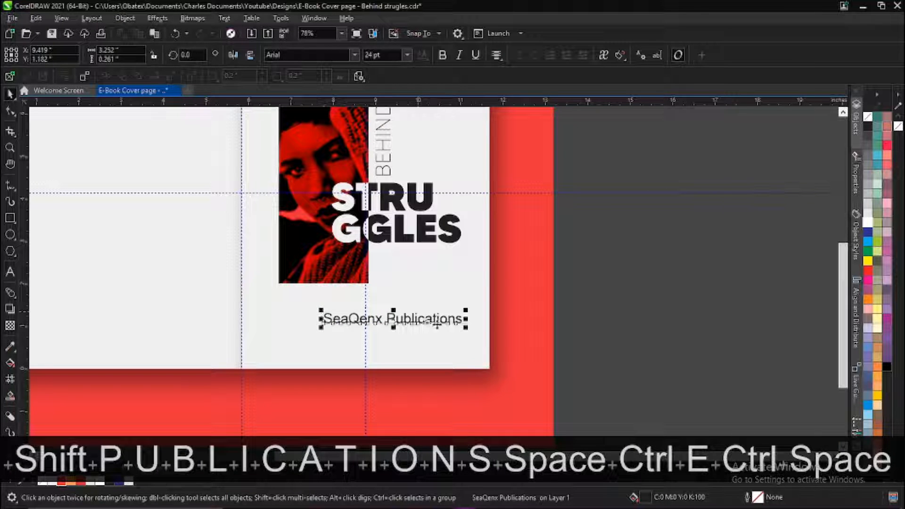
- Scale the publisher line down to 15.25 pt and centre it horizontally on the front cover panel
drag(467, 332, 412, 326)
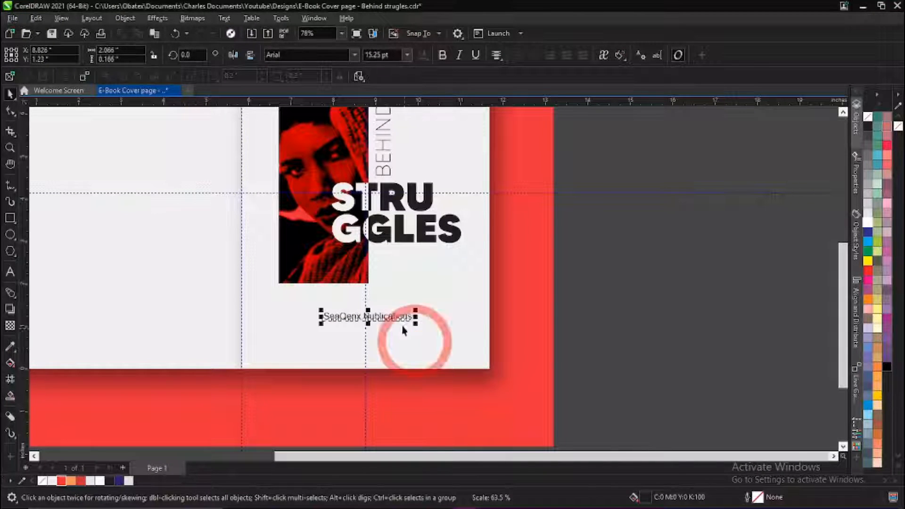
shift+click(405, 327)
key(c)
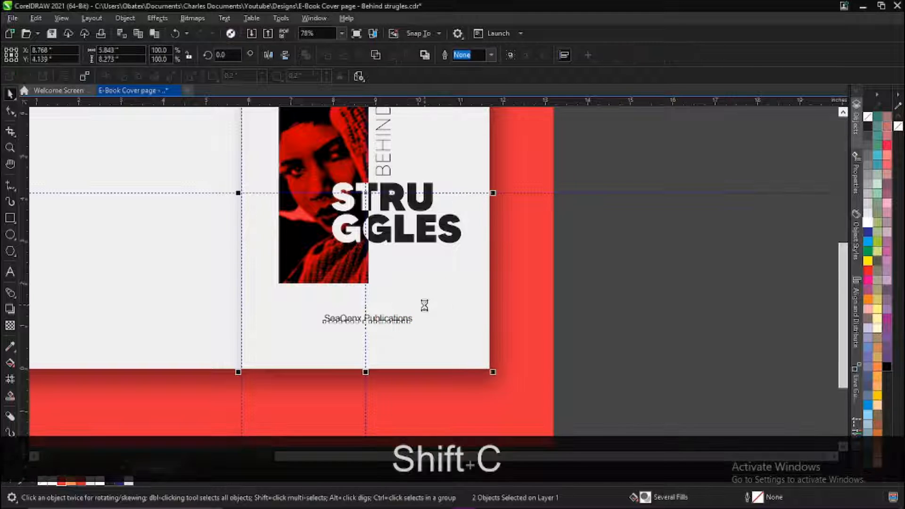
- Set the publisher line in Montserrat and centre it horizontally on the front cover panel again
drag(589, 290, 291, 344)
click(354, 55)
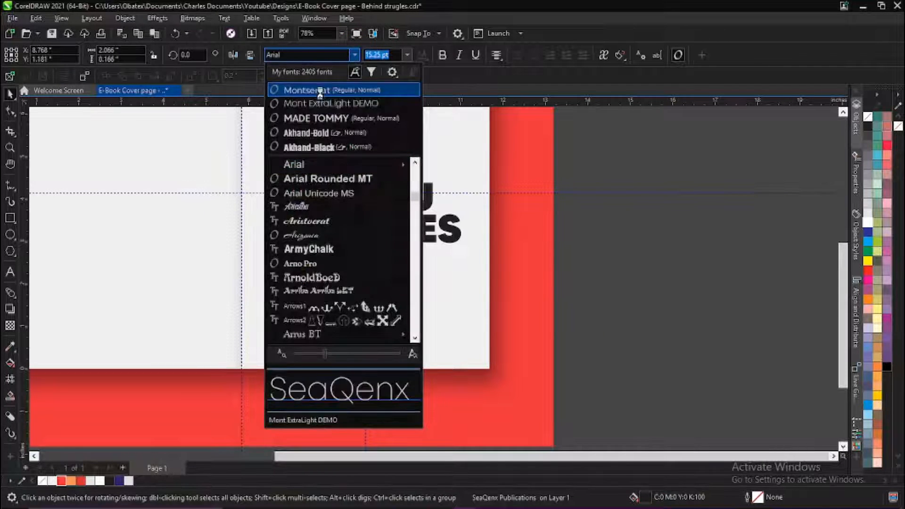
click(319, 92)
shift+click(448, 305)
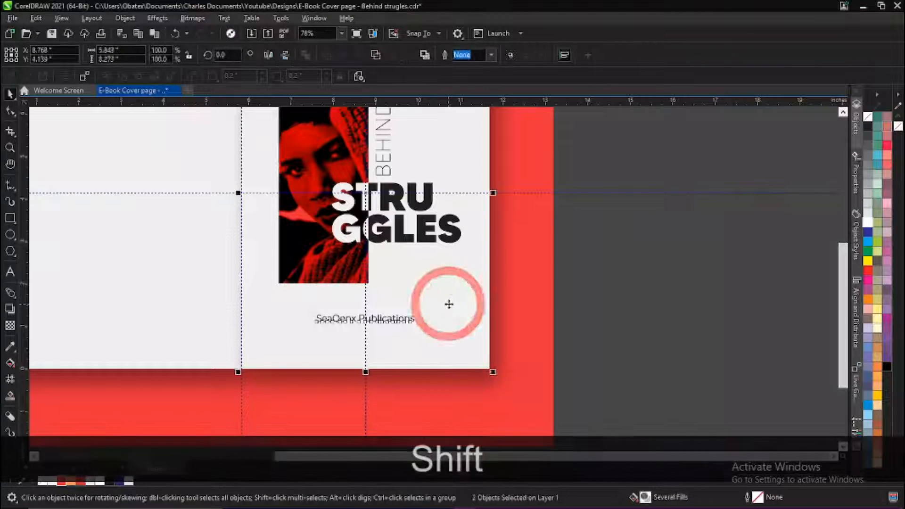
key(shift+c)
drag(305, 353, 299, 361)
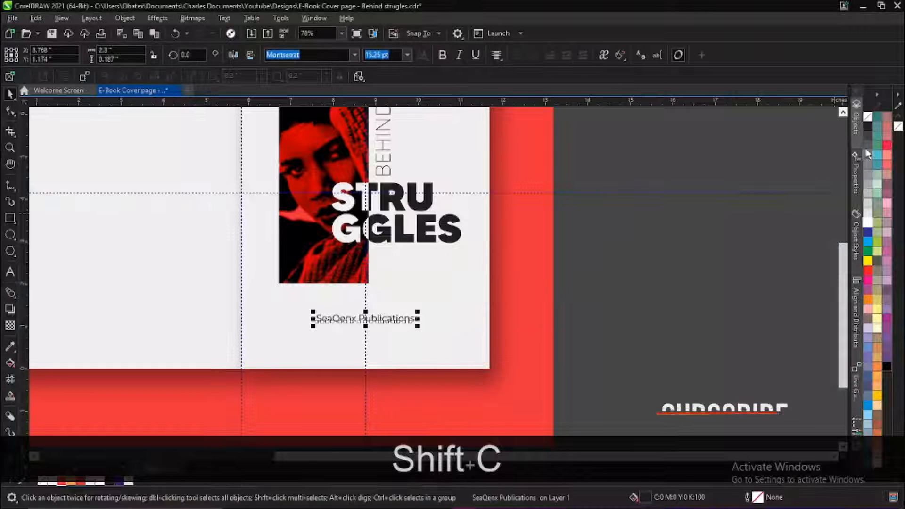
click(623, 275)
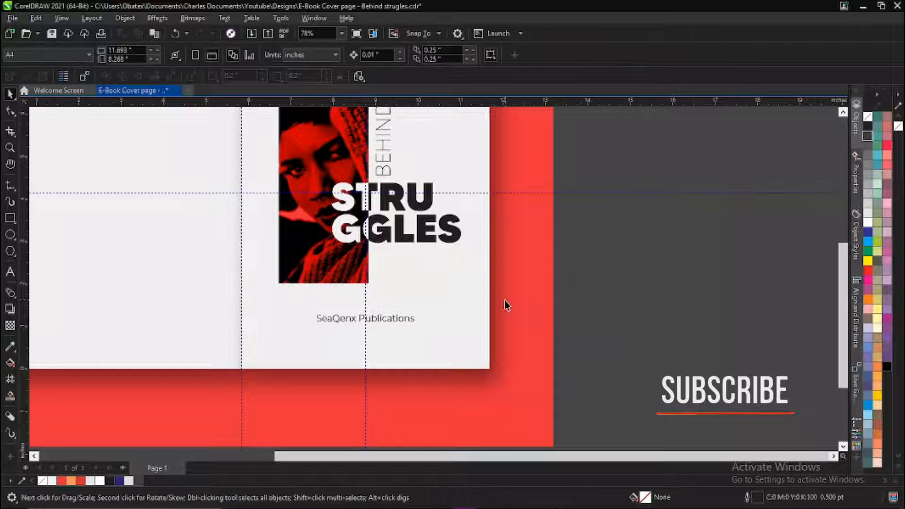
- Draw a five-sided polygon about 0.9 in wide over the upper edge of the front cover panel
key(z)
right_click(417, 274)
drag(174, 126, 514, 361)
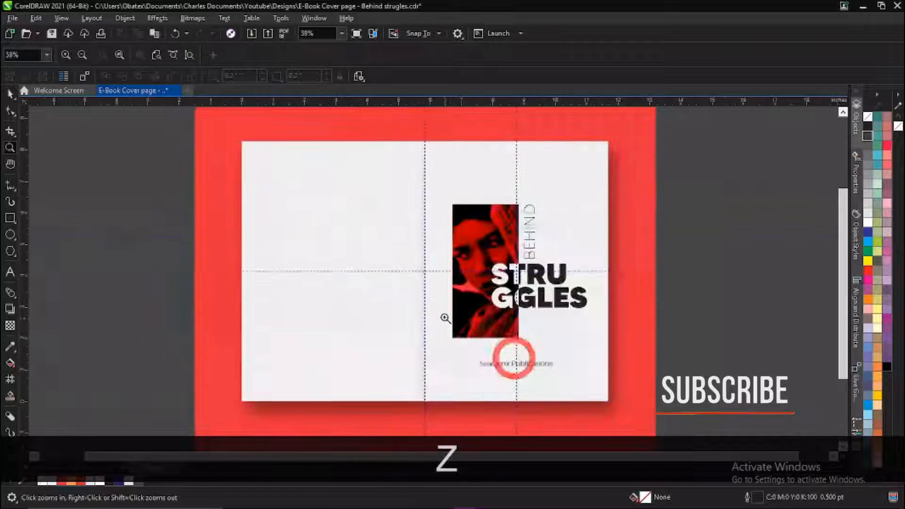
key(space)
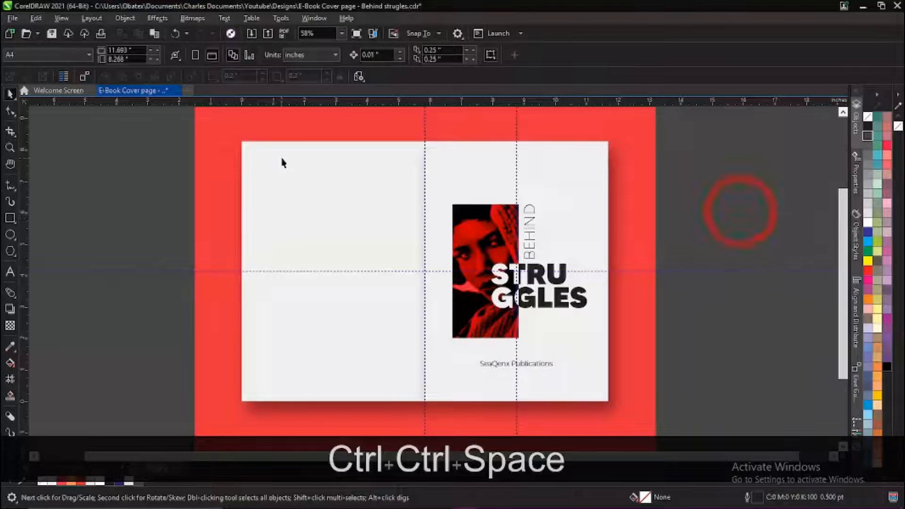
key(z)
drag(188, 134, 680, 290)
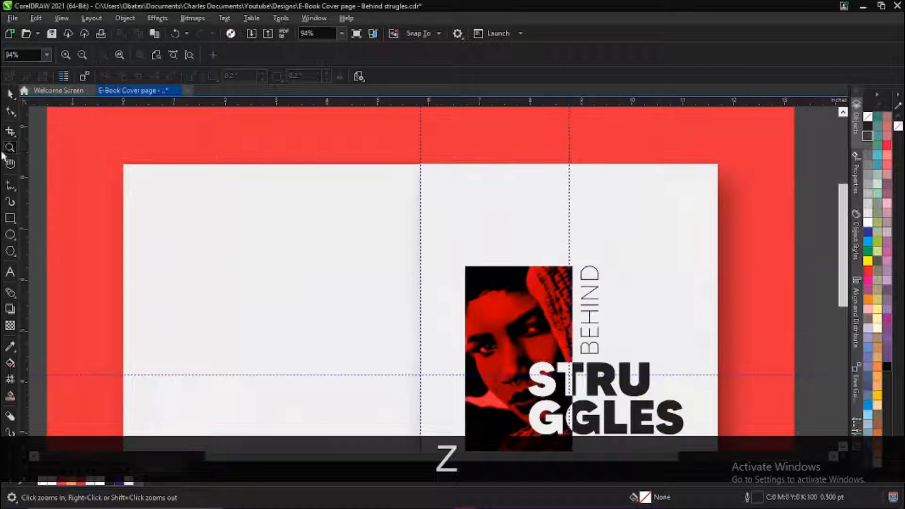
click(10, 95)
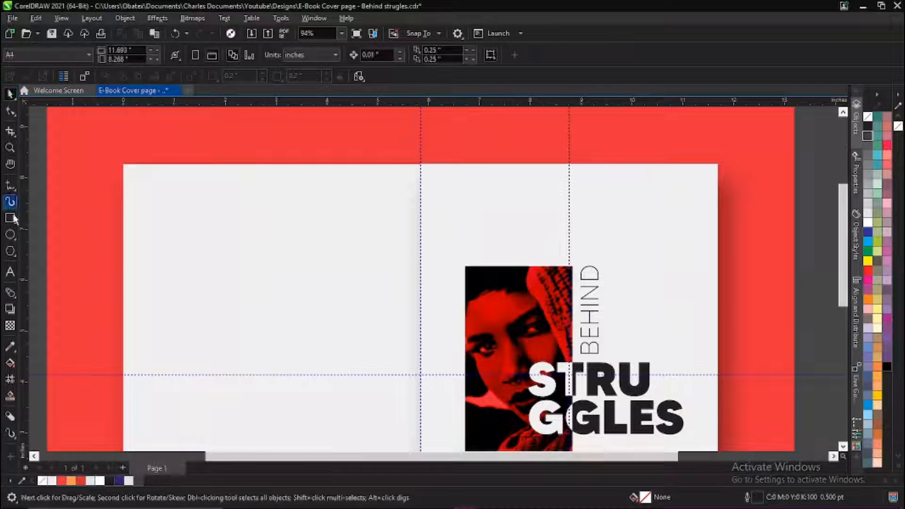
click(10, 251)
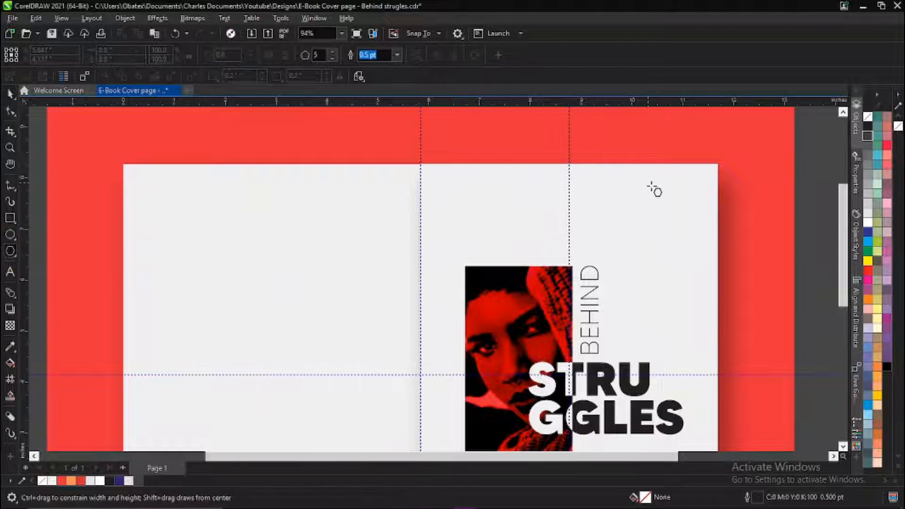
drag(654, 189, 665, 205)
key(z)
drag(617, 142, 724, 247)
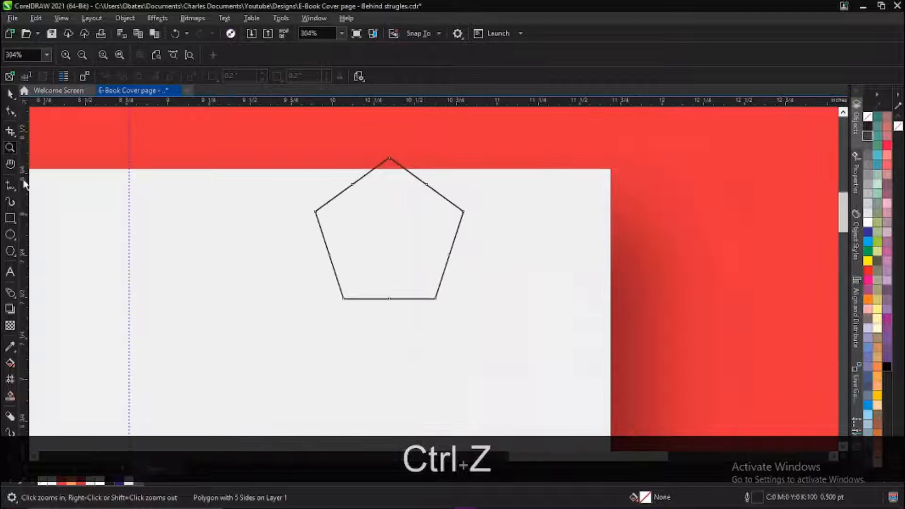
- Change the polygon to six sides
click(9, 94)
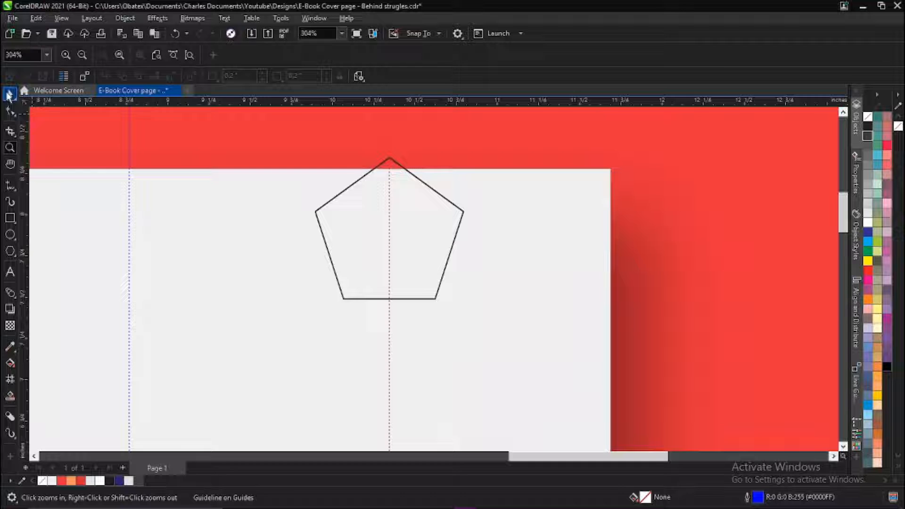
click(363, 214)
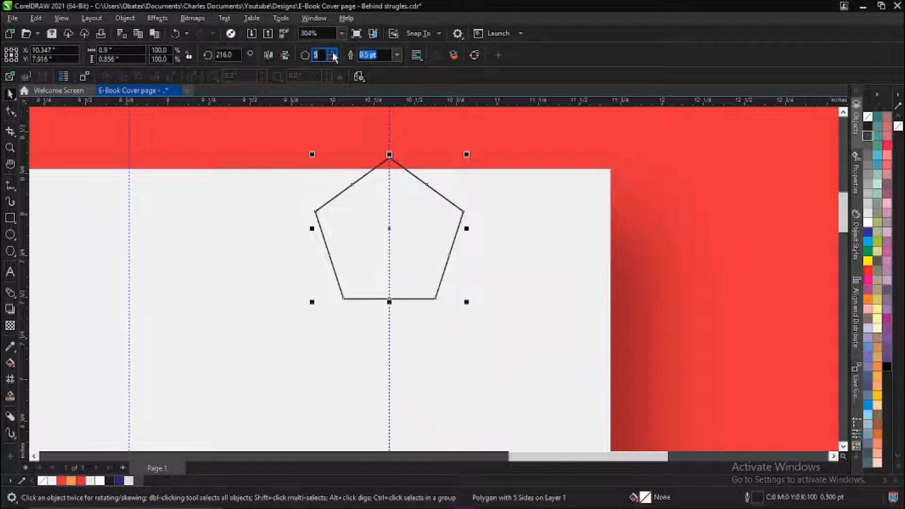
click(333, 52)
click(390, 238)
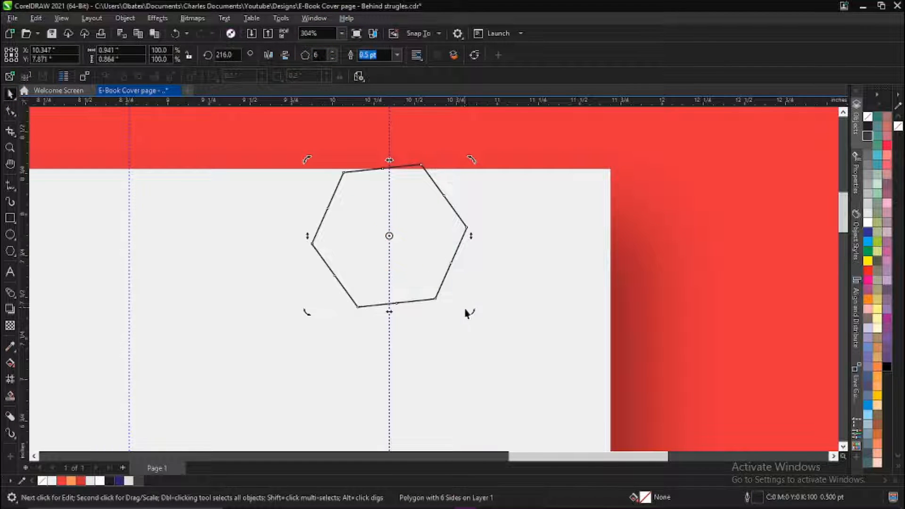
- Rotate the hexagon point-up and scale it down to about 0.27 by 0.31 in near the front cover's upper-right corner
drag(468, 311, 486, 268)
key(space)
key(space)
drag(461, 160, 533, 224)
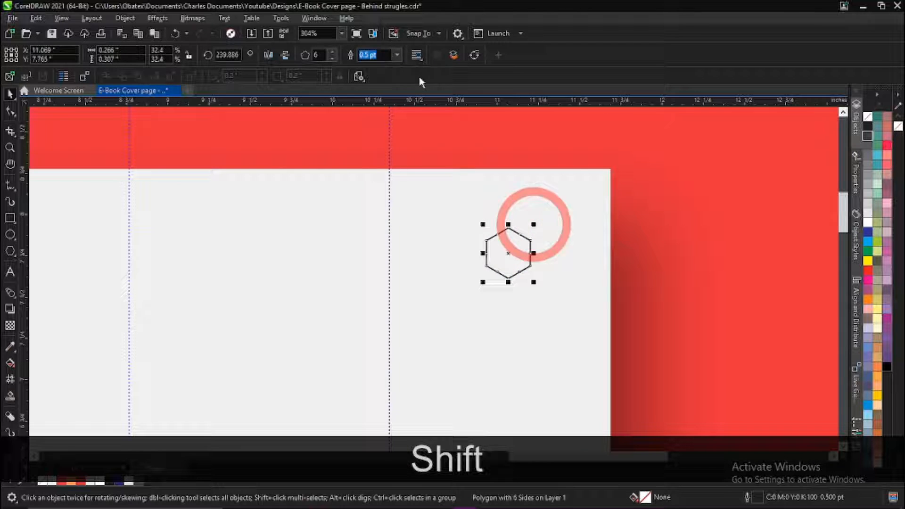
- Colour the hexagon's outline with the design's red and set its width to 1.5 pt
click(398, 55)
click(374, 118)
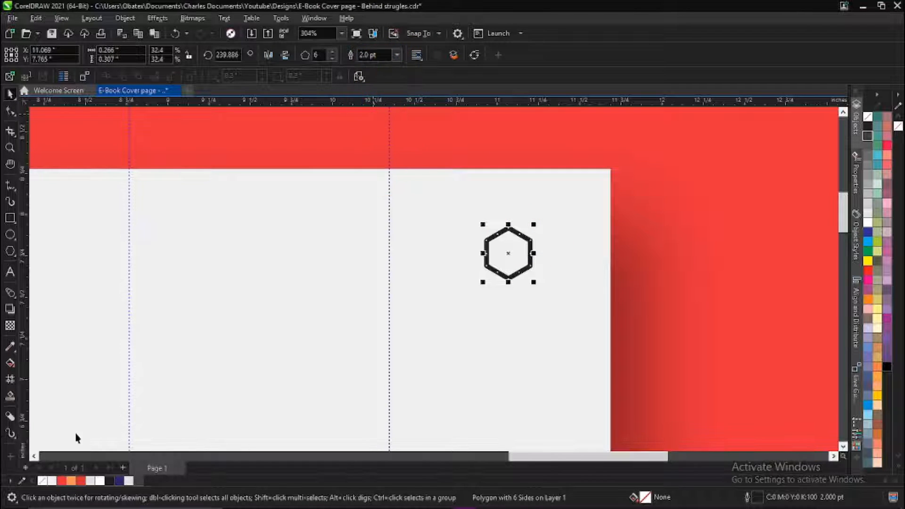
right_click(64, 486)
click(98, 329)
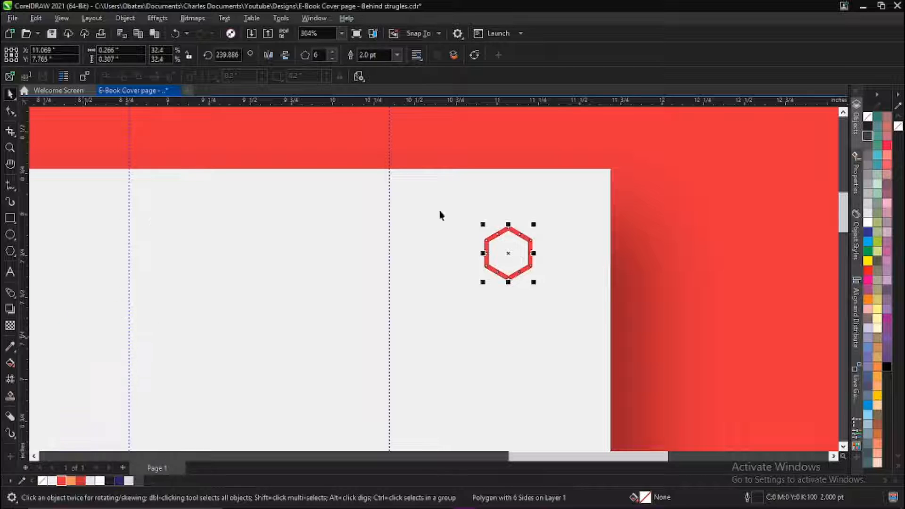
click(618, 175)
click(521, 238)
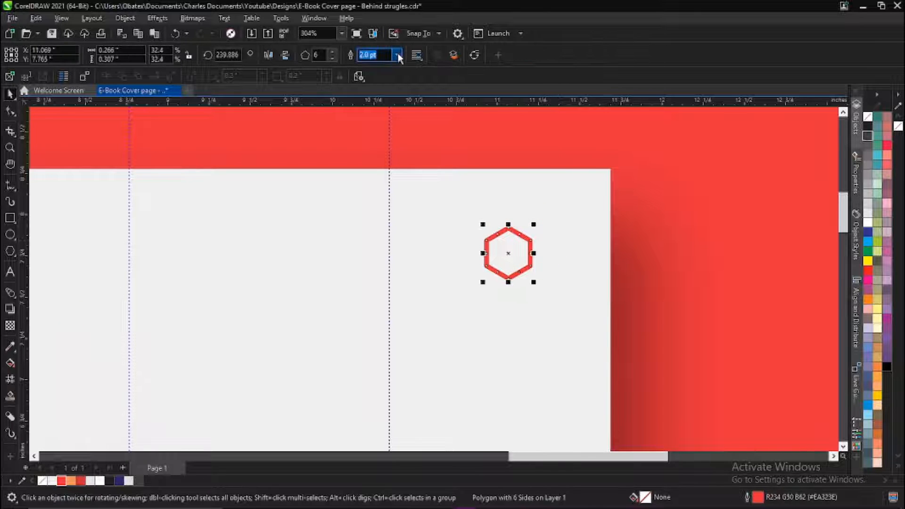
click(398, 56)
click(365, 112)
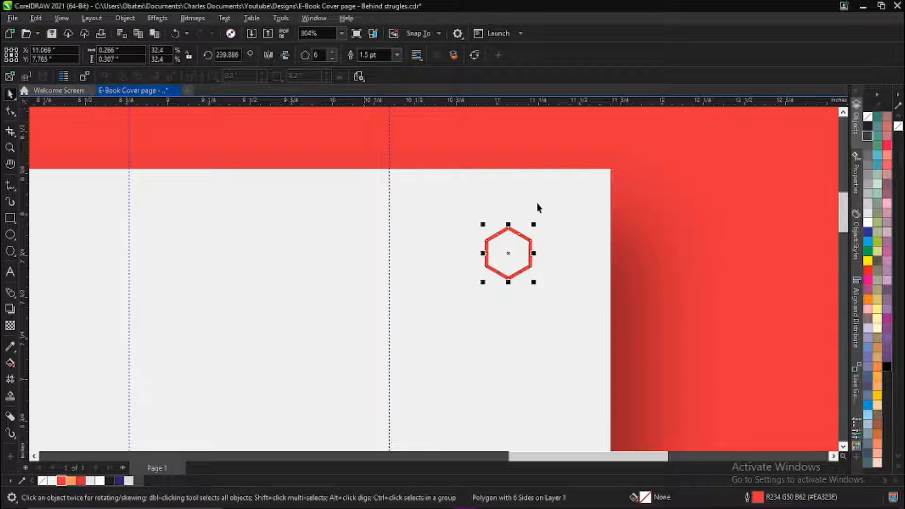
- Make a concentric copy of the hexagon about 0.08 by 0.1 in, filled red without an outline
drag(537, 228, 531, 244)
click(61, 481)
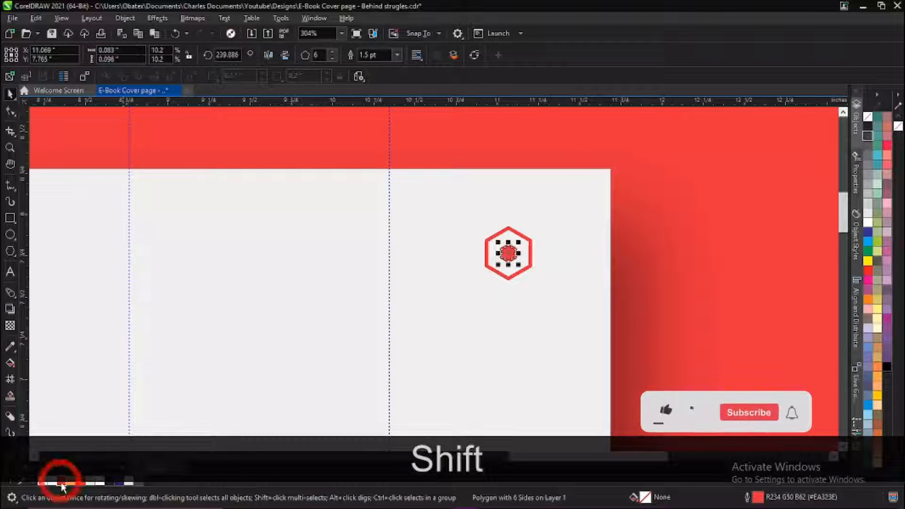
click(398, 55)
click(373, 66)
- Enlarge the inner hexagon from its centre to about 0.107 by 0.124 in
scroll(535, 222, down, 3)
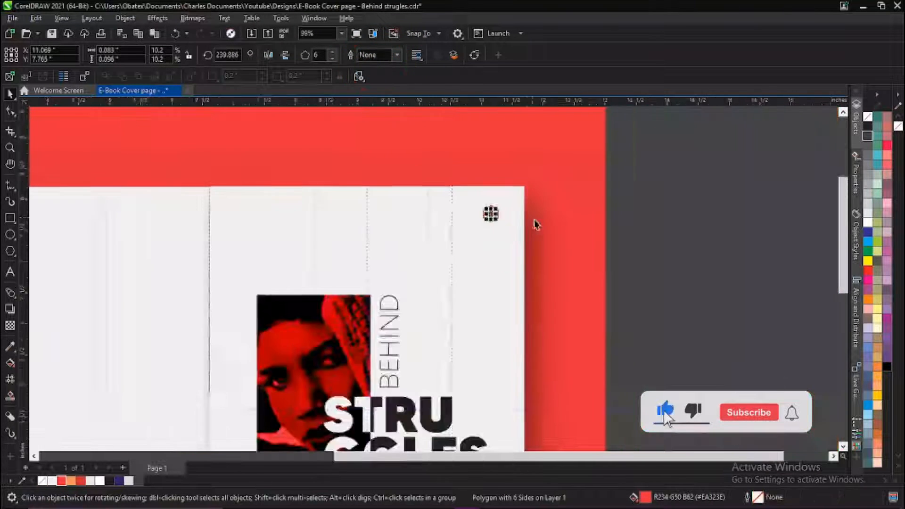
scroll(505, 222, up, 4)
scroll(494, 207, up, 3)
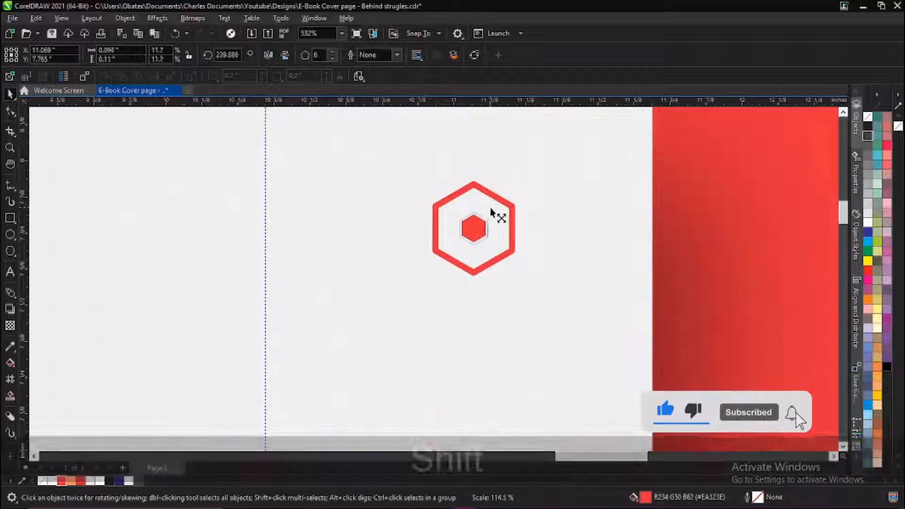
drag(494, 209, 494, 207)
scroll(454, 185, down, 3)
click(679, 196)
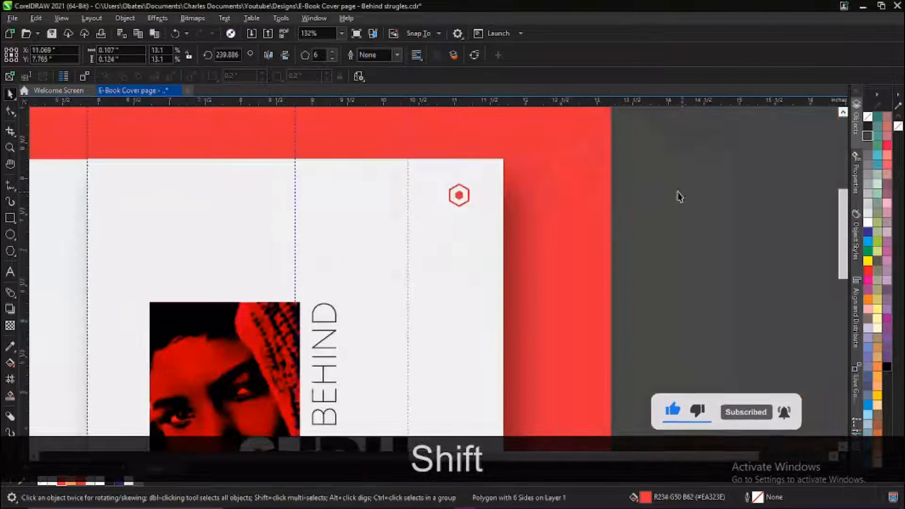
- Move both hexagons together slightly inward from the cover corner, to about X 10.98, Y 7.66 in
scroll(481, 179, down, 2)
scroll(432, 190, up, 5)
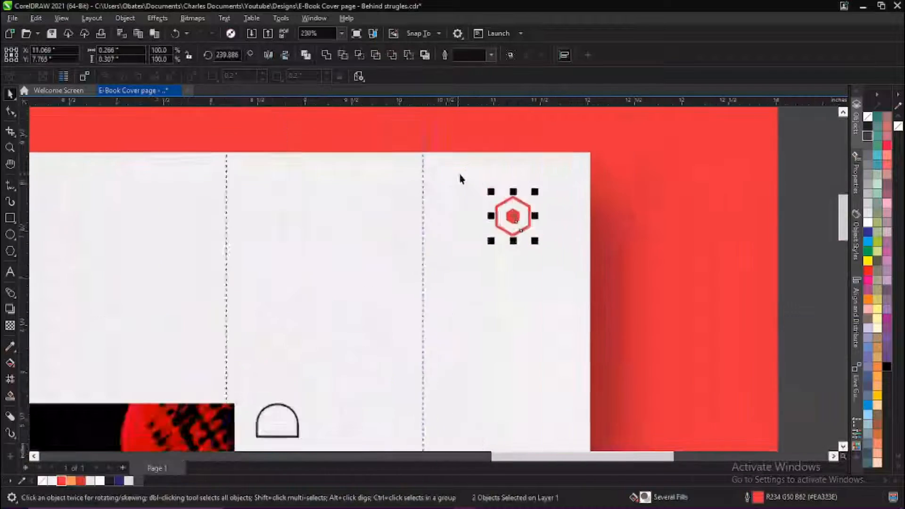
drag(519, 245, 515, 246)
scroll(528, 235, down, 4)
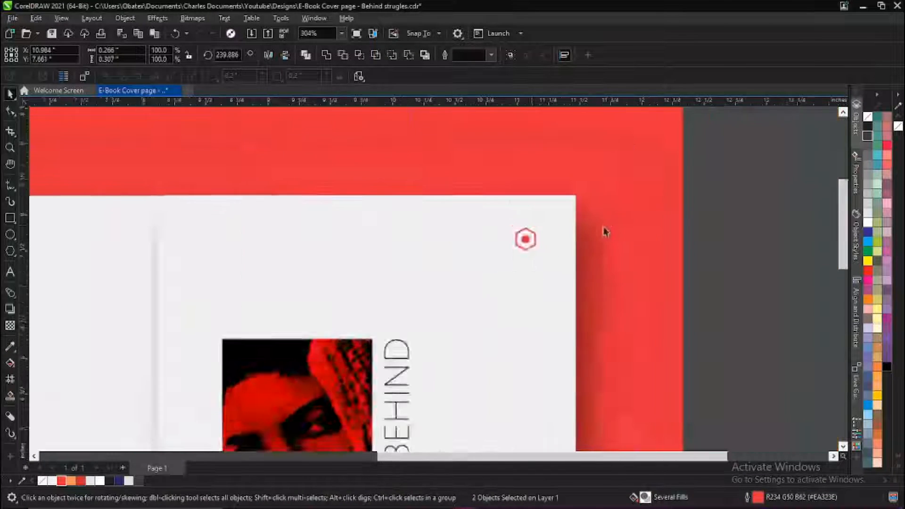
click(774, 206)
- Add the text "Behind Struggles" on two lines in the blank back cover panel
scroll(578, 189, down, 3)
scroll(416, 244, up, 1)
scroll(420, 245, up, 1)
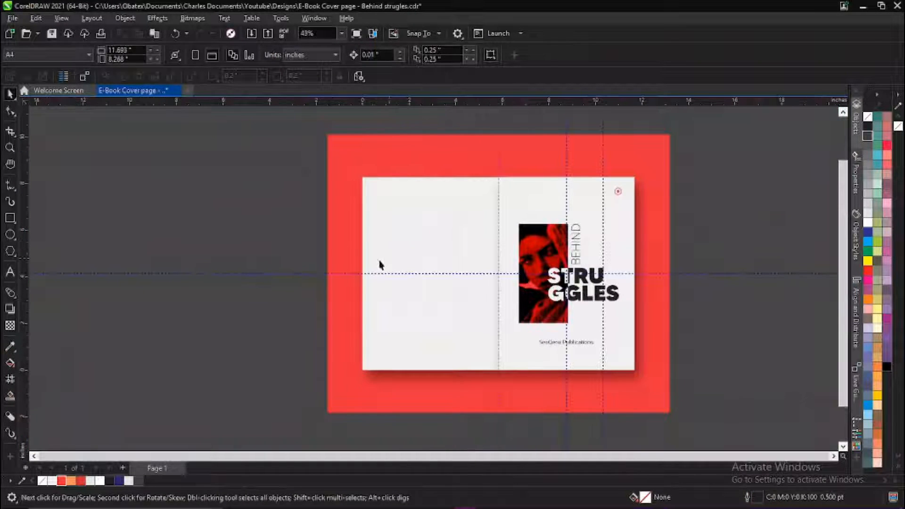
scroll(491, 228, up, 2)
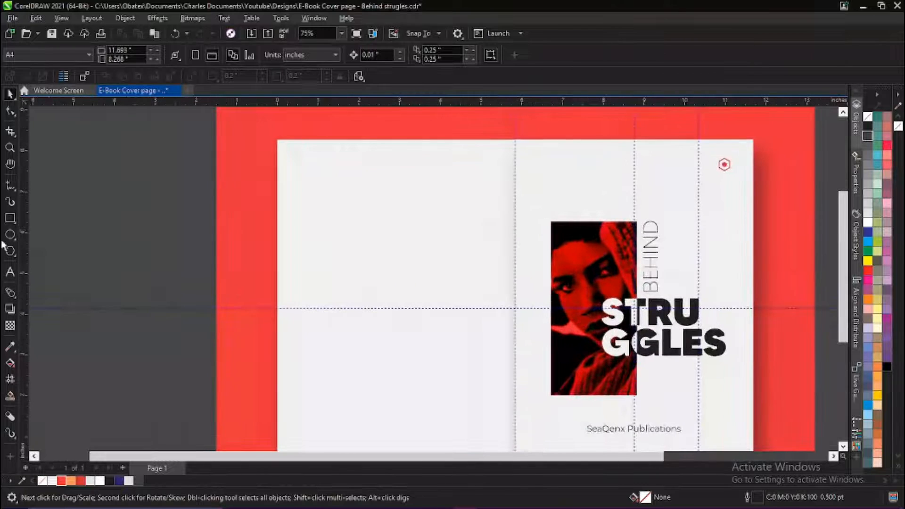
click(10, 271)
click(402, 258)
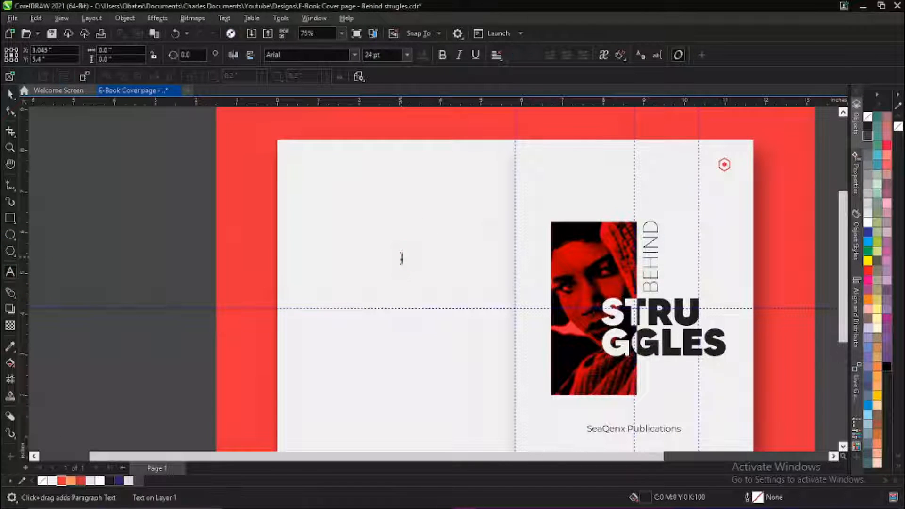
text(Be)
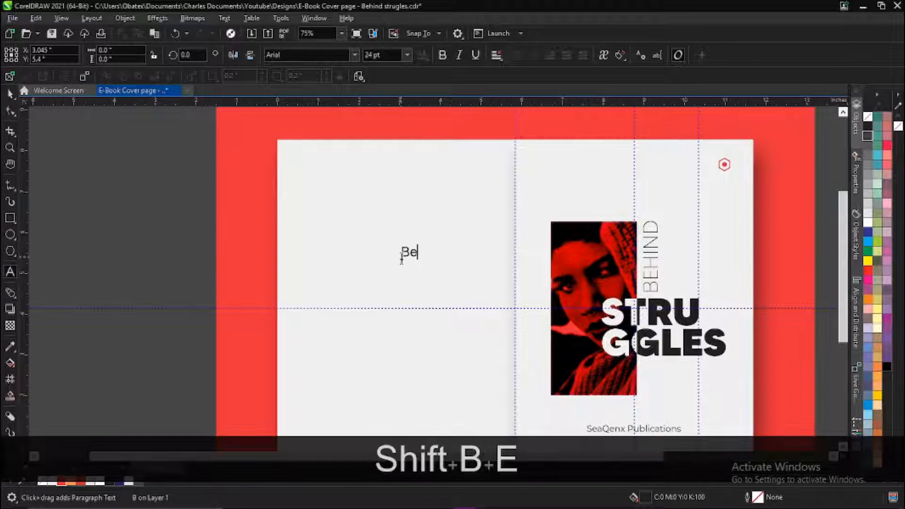
text(hind)
key(Return)
text(Stru)
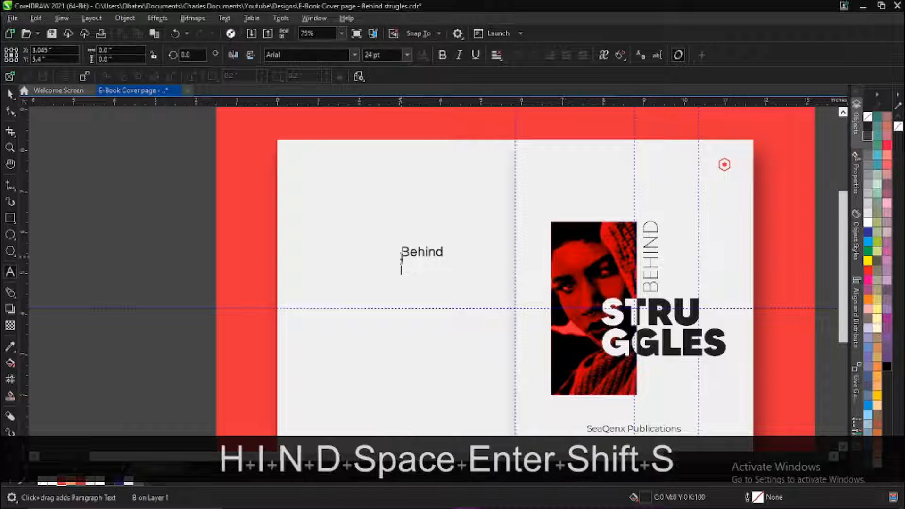
text(ggles)
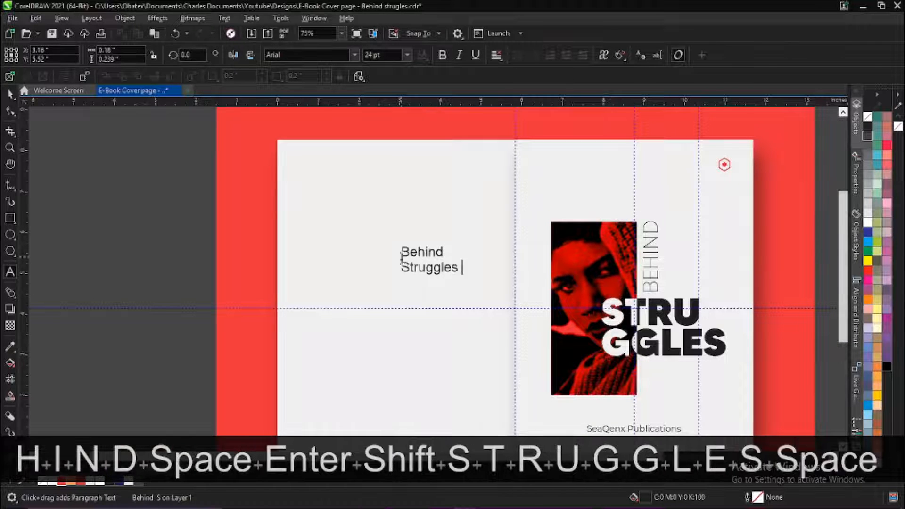
- Centre-align the two lines of the new text and centre it horizontally on the back cover panel
key(ctrl+e)
key(ctrl+space)
shift+click(417, 188)
key(shift+c)
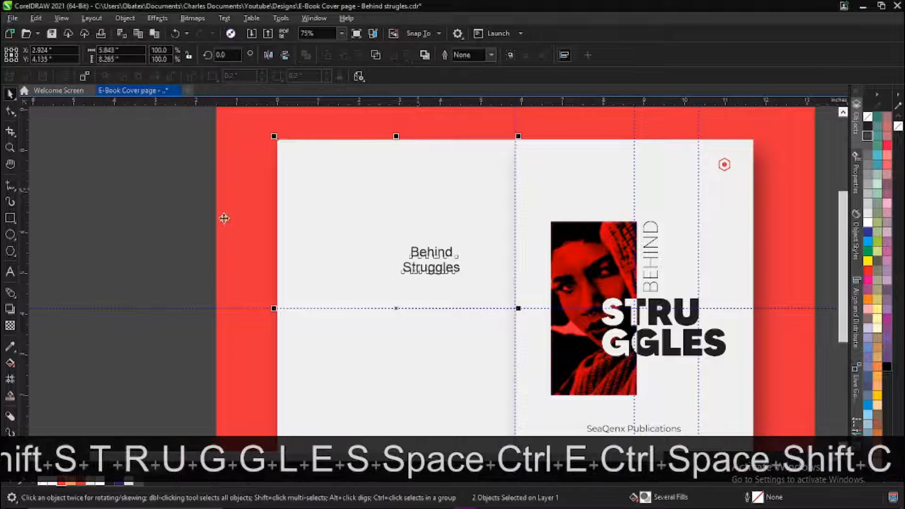
click(120, 224)
- Set the font of the "Behind Struggles" text on the back cover to Cinzel Decorative Black
click(409, 269)
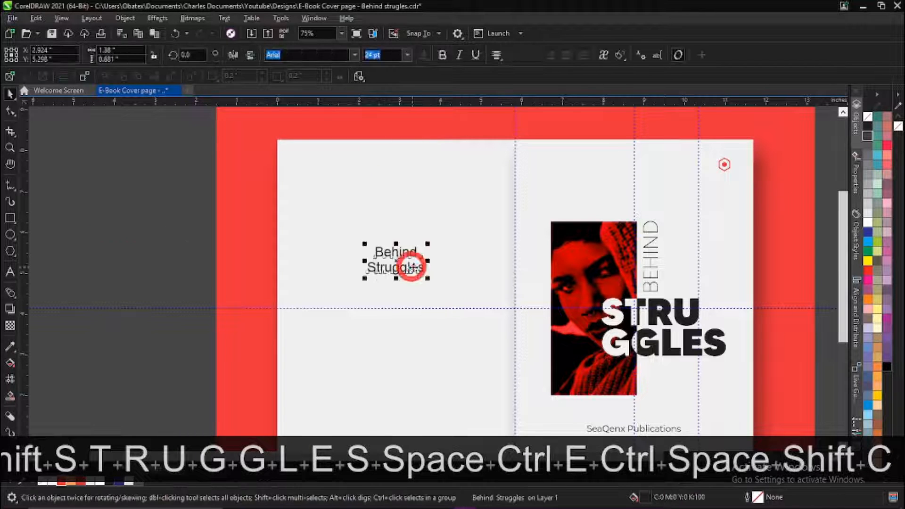
click(355, 56)
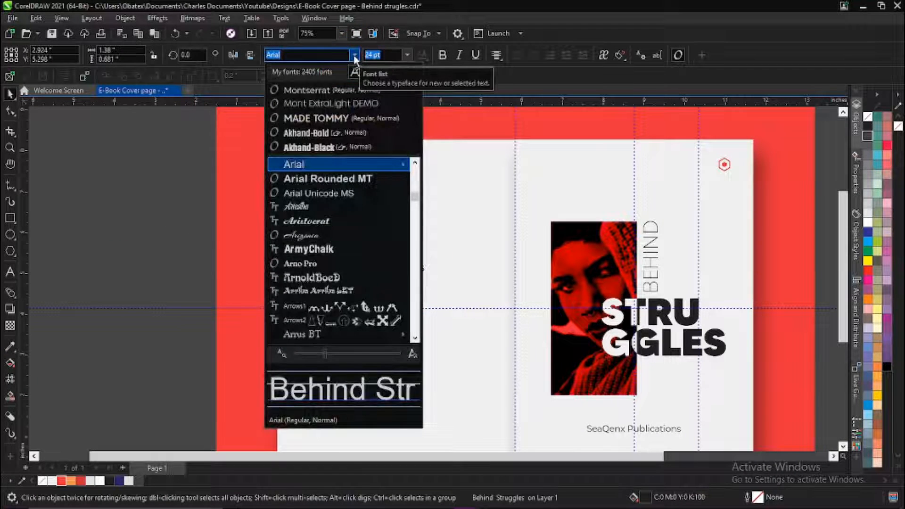
click(355, 56)
text(cine)
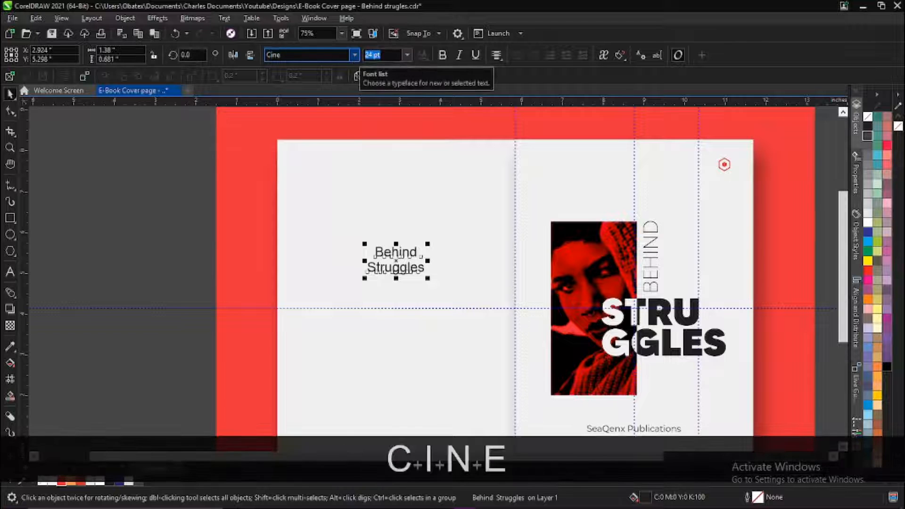
key(Return)
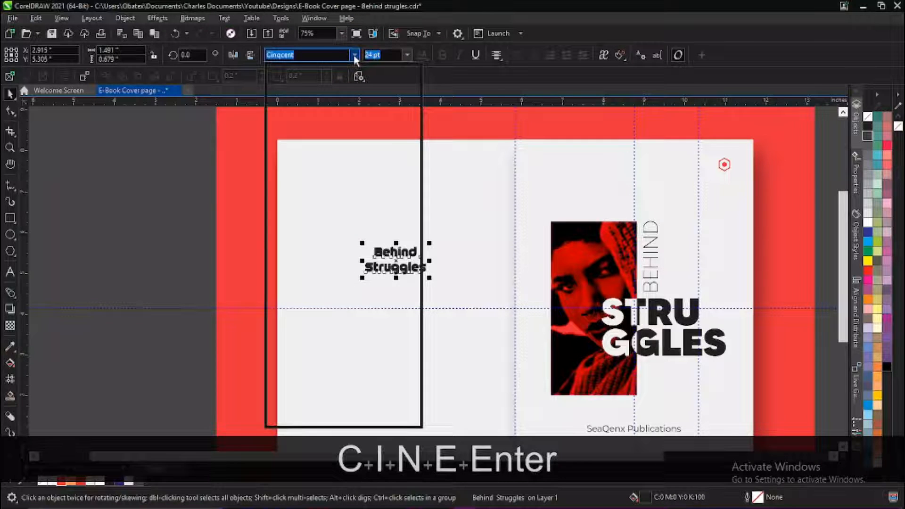
click(354, 55)
mouse_move(325, 196)
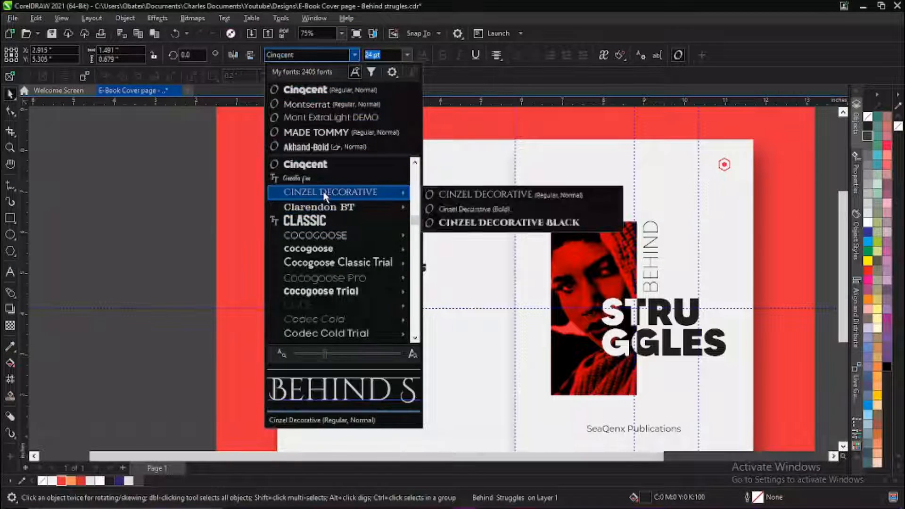
click(521, 224)
- Convert the back cover title to uppercase, scale it to about 25.3 pt and fill it with red #EA323E
drag(443, 282, 453, 284)
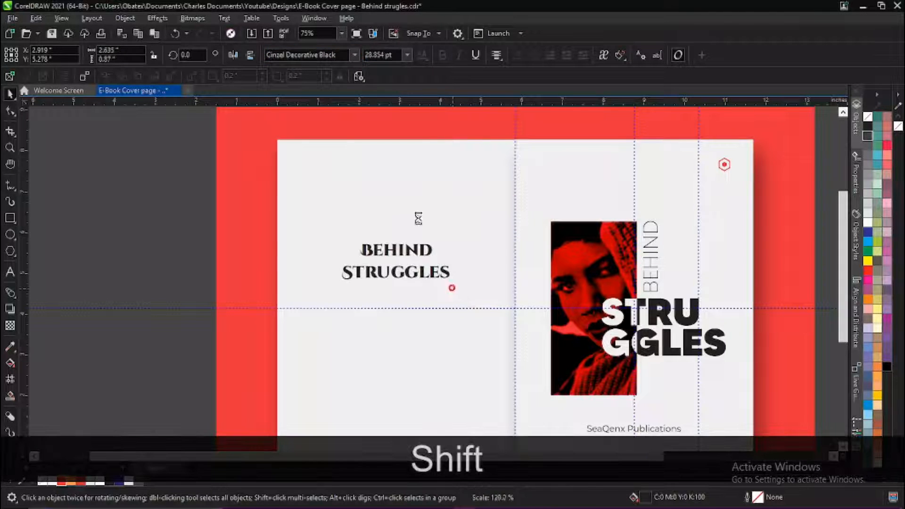
click(224, 18)
click(250, 256)
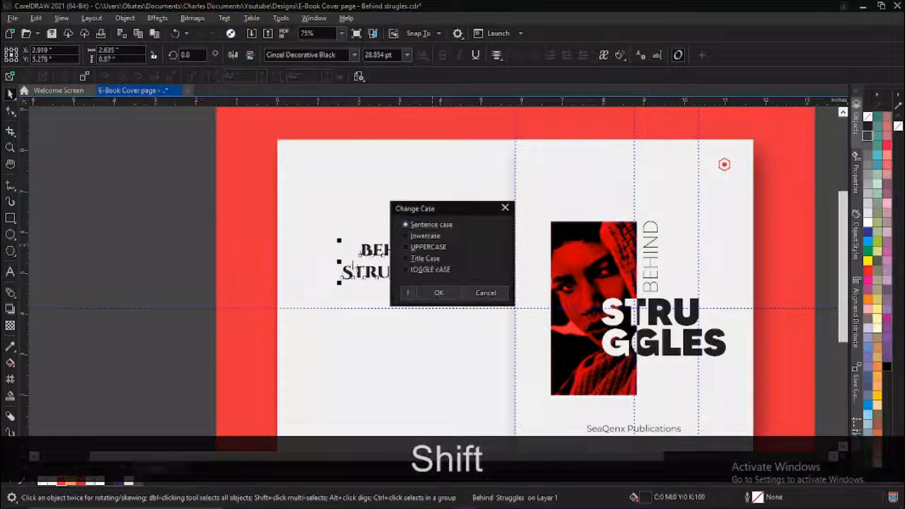
click(431, 293)
mouse_move(453, 293)
mouse_down()
mouse_move(448, 299)
mouse_move(447, 289)
mouse_up()
click(60, 482)
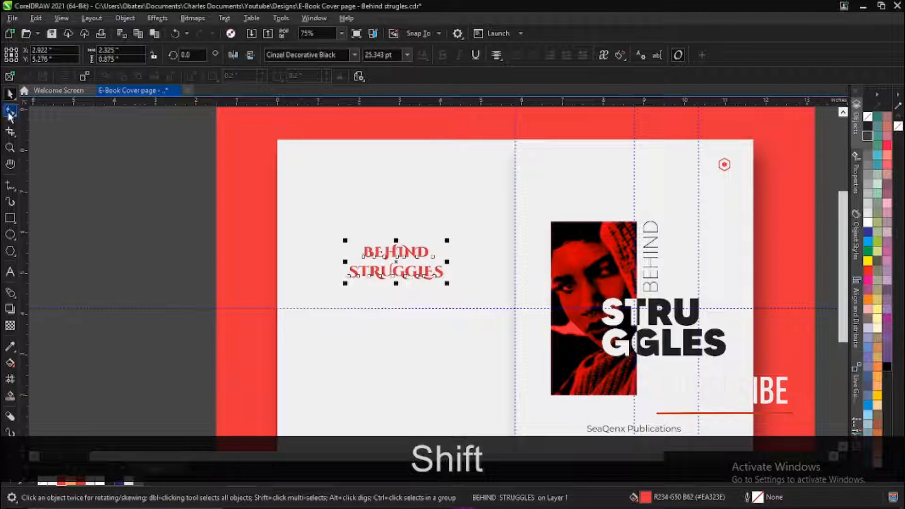
- Tighten the title's line spacing and enlarge it to about 28 pt, centred horizontally on the back cover panel
click(10, 111)
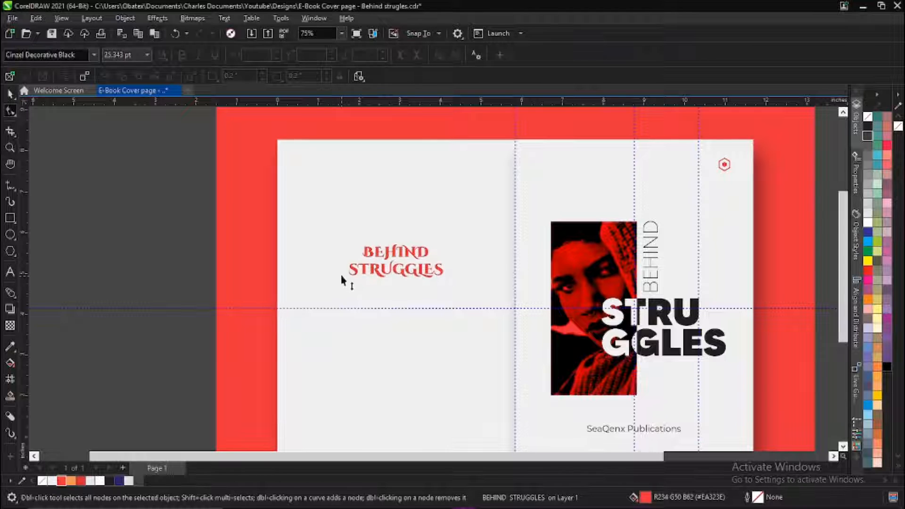
key(ctrl+space)
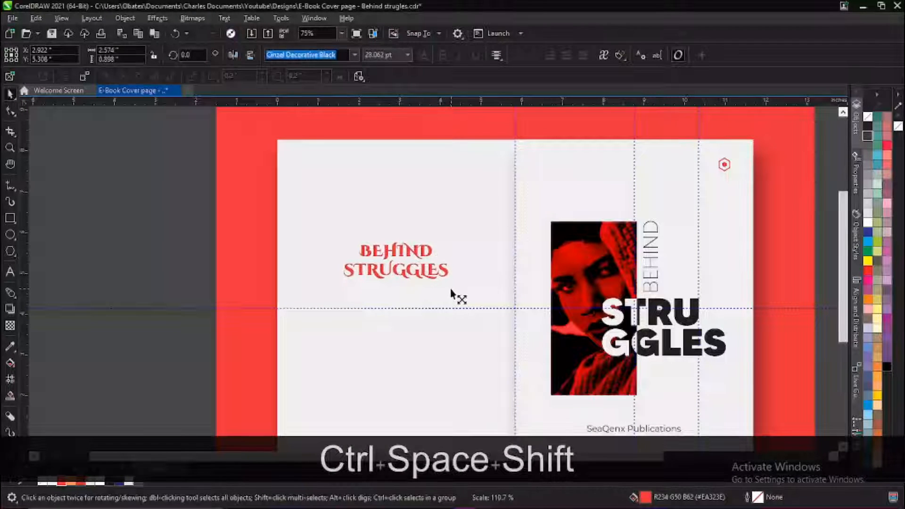
shift+click(428, 220)
key(c)
click(152, 210)
- Move the BEHIND STRUGGLES title slightly higher on the back cover panel
scroll(337, 217, down, 3)
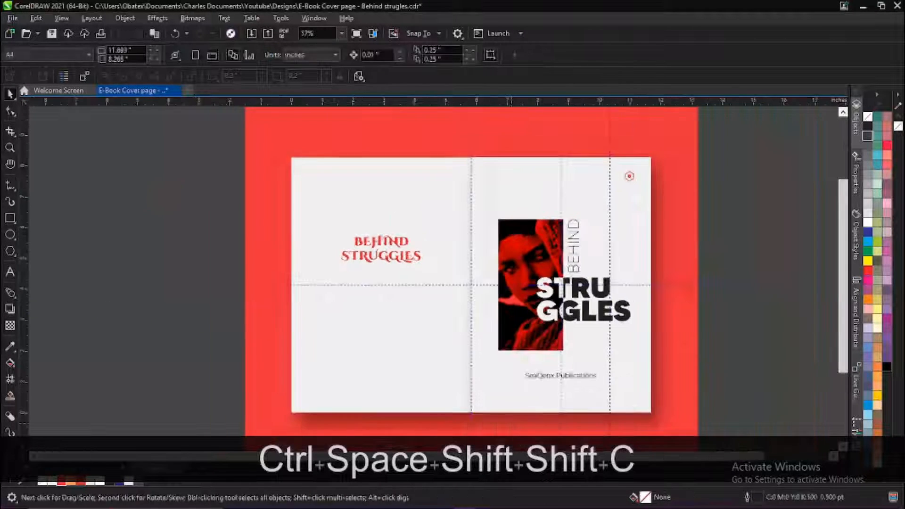
click(251, 217)
key(z)
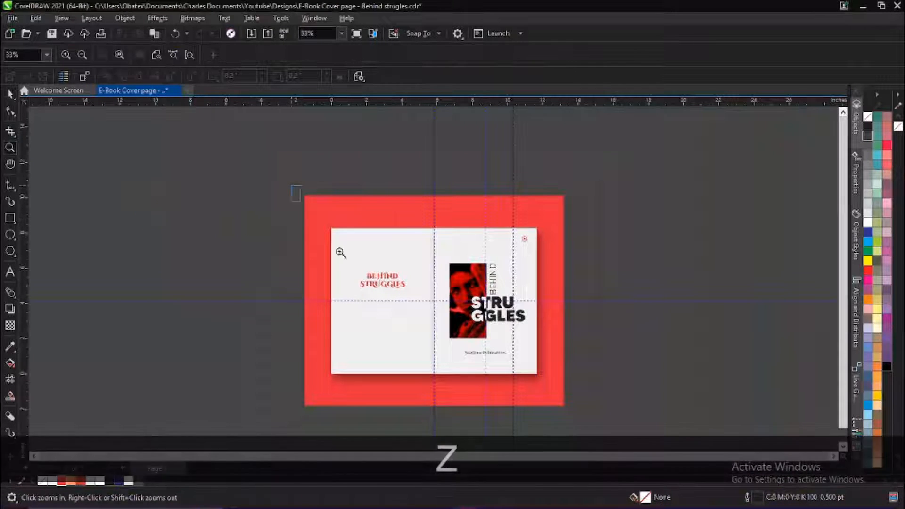
drag(292, 186, 584, 433)
key(space)
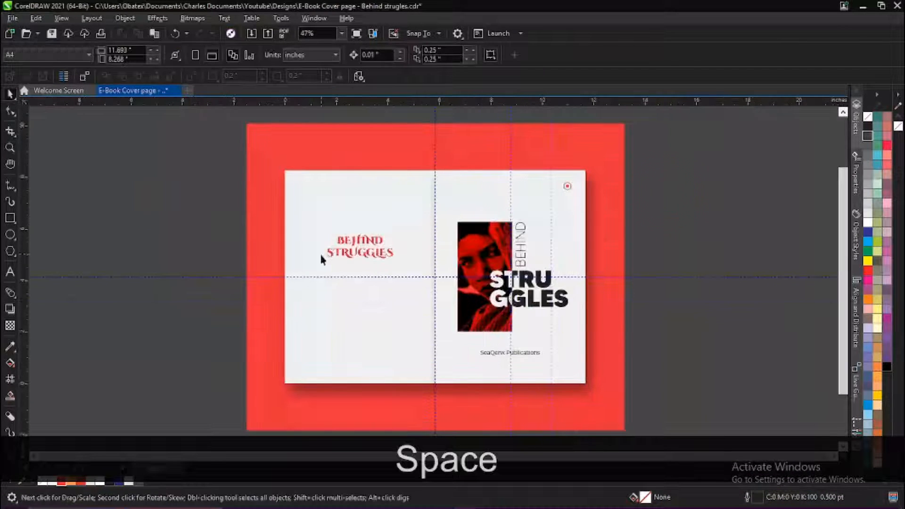
key(z)
drag(200, 196, 629, 399)
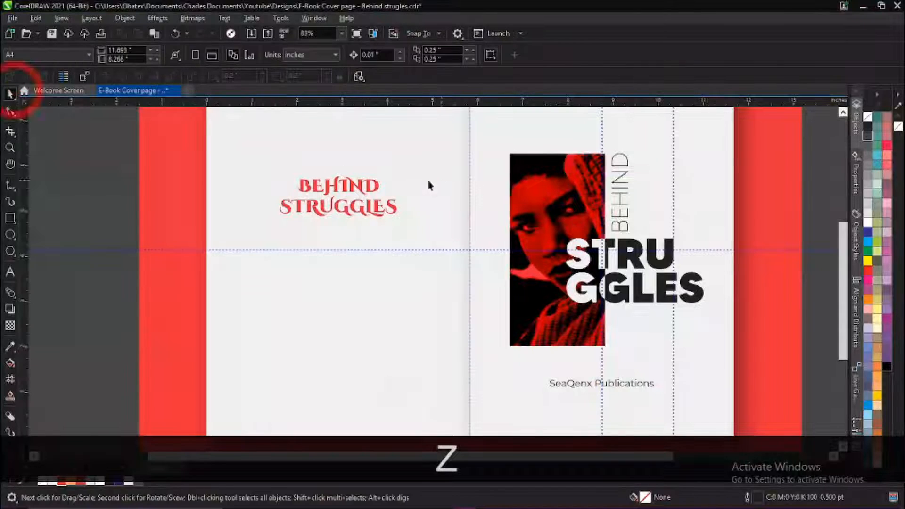
click(378, 190)
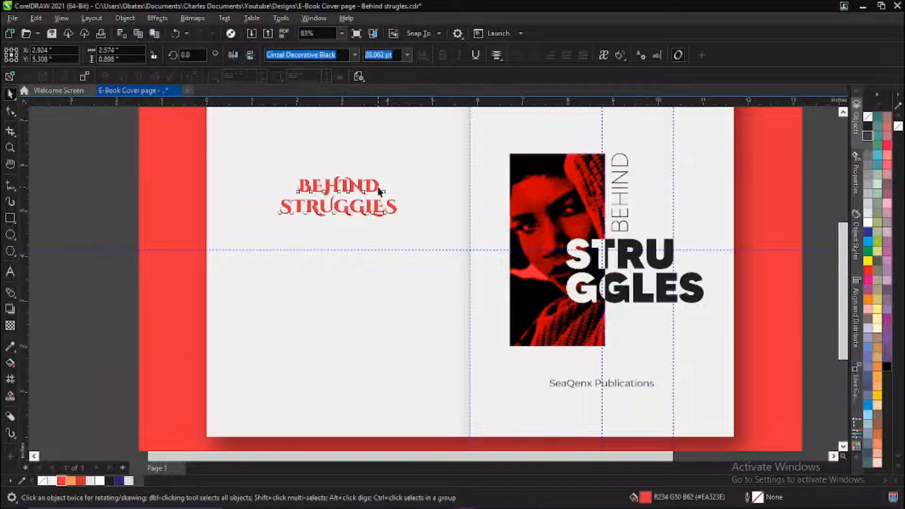
drag(378, 190, 380, 181)
click(66, 207)
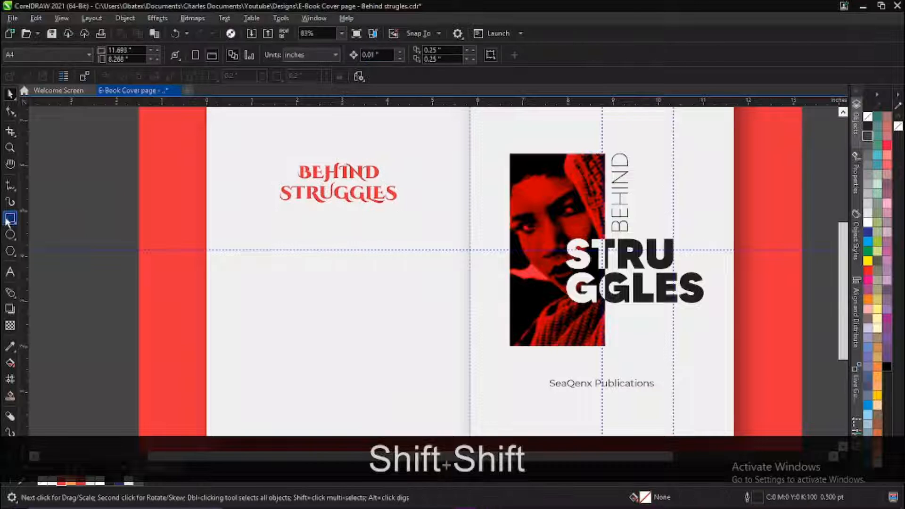
- Add a paragraph text frame about 4.15 by 1.75 in below the title, centred on the panel and filled with placeholder text
click(10, 273)
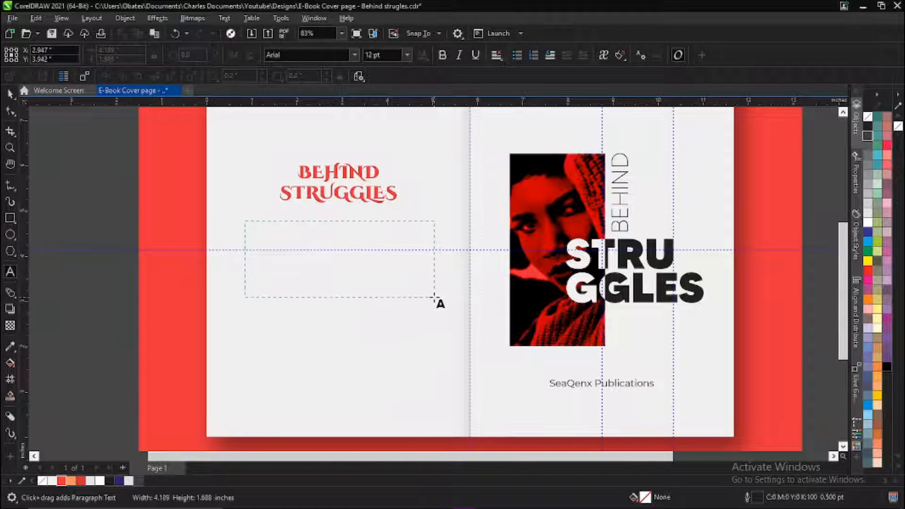
drag(433, 299, 435, 297)
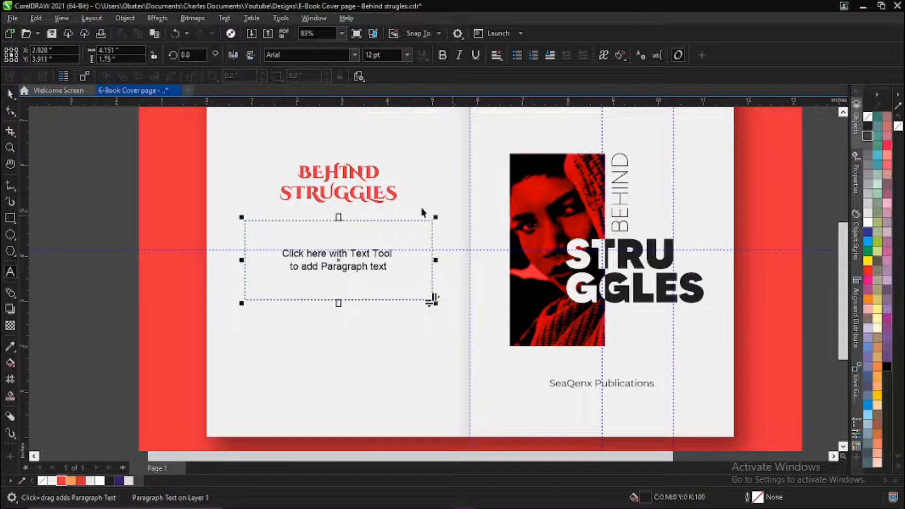
key(shift+c)
right_click(364, 229)
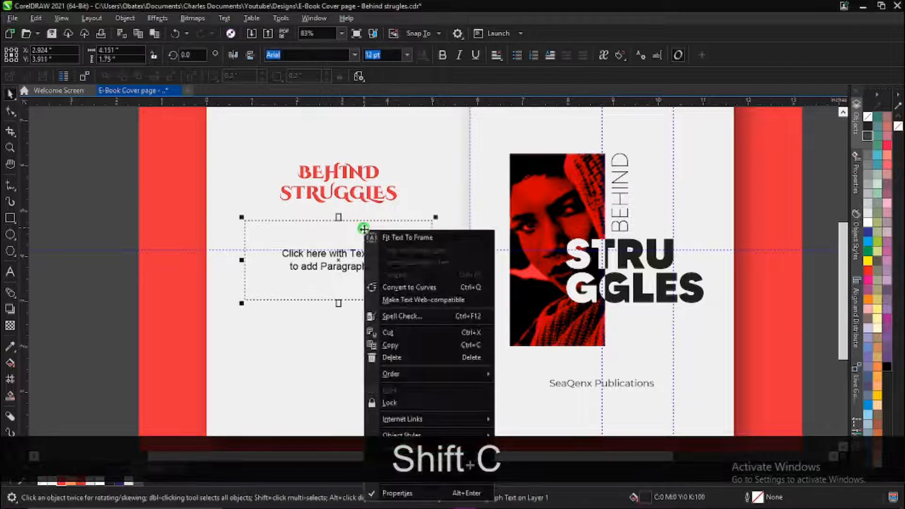
click(406, 260)
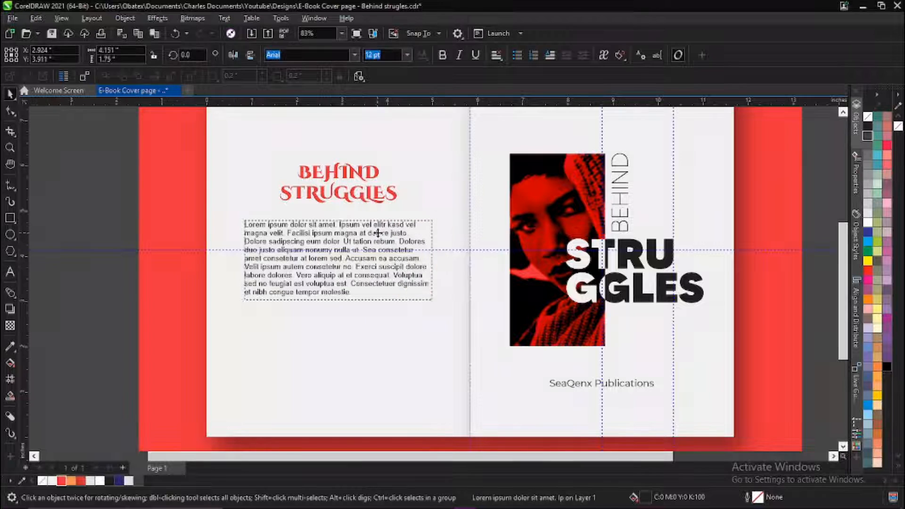
- Centre-align all the placeholder text in the paragraph frame
key(ctrl+a)
key(ctrl+e)
key(ctrl+space)
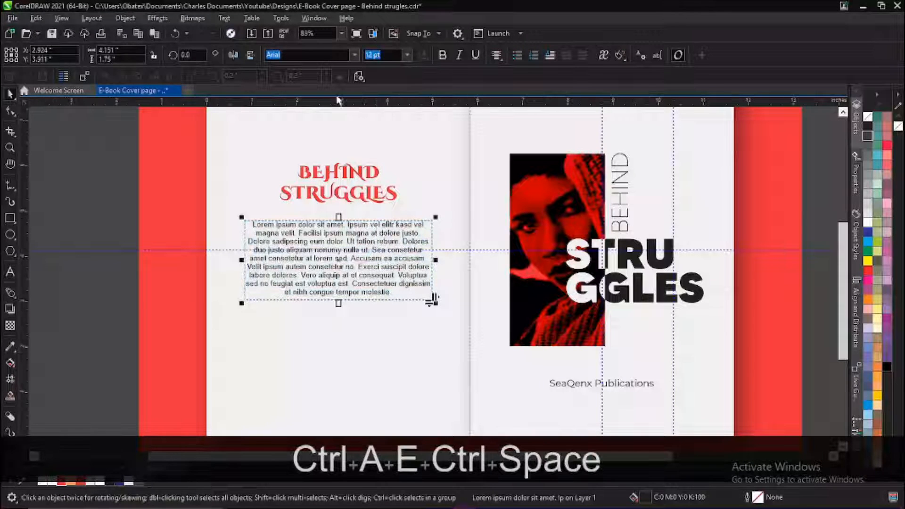
- Set the paragraph's font to Calisto MT and widen its frame from the centre to about 4.5 in
click(357, 54)
click(356, 54)
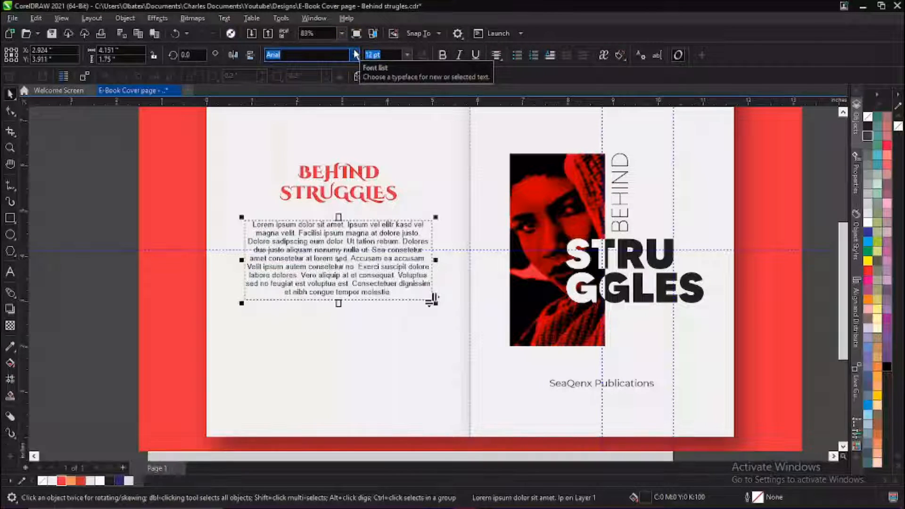
text(Calibri)
key(Return)
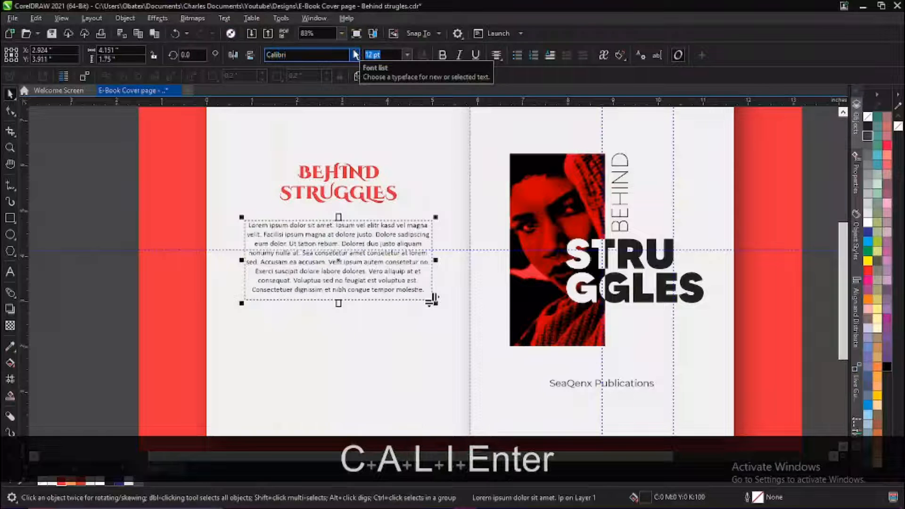
click(355, 59)
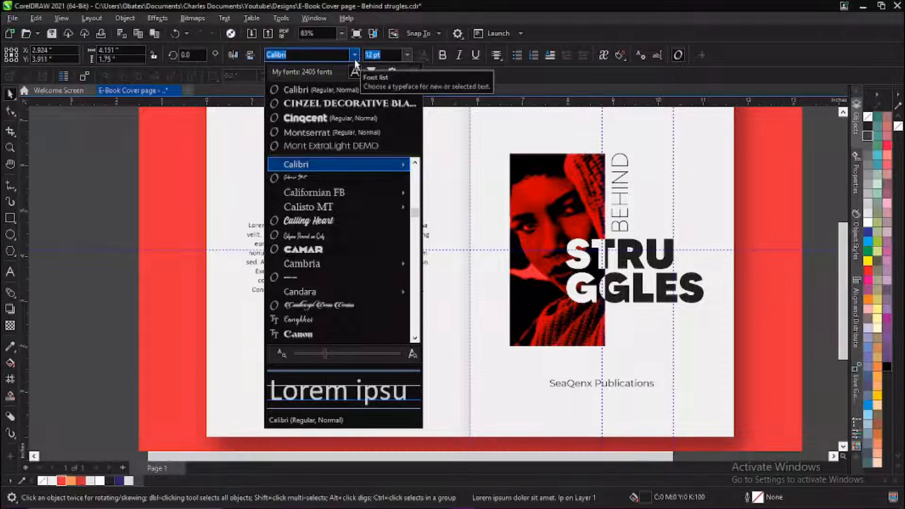
click(321, 208)
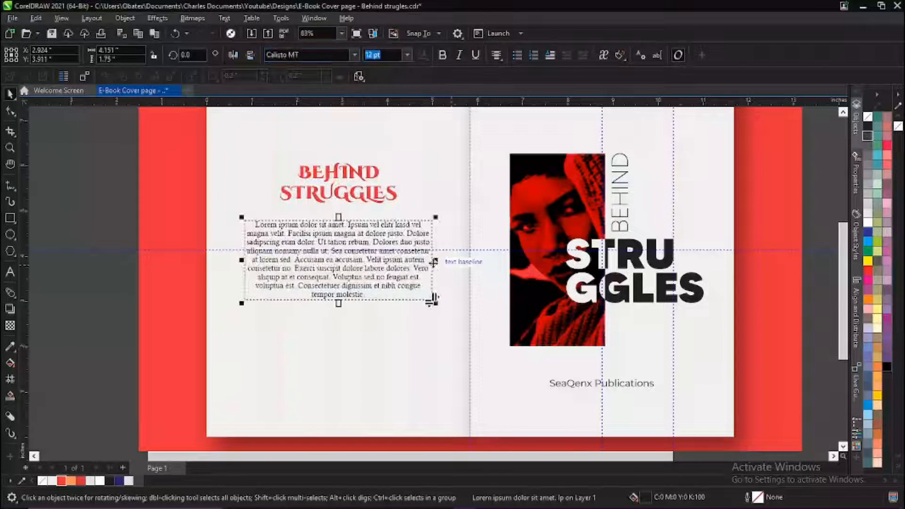
drag(435, 260, 442, 261)
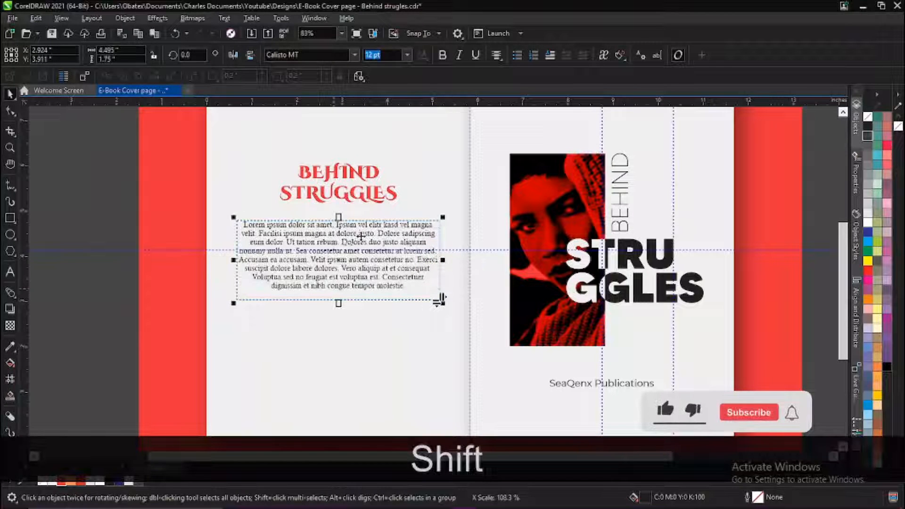
- Duplicate the paragraph directly below the original and shorten the copy's text so it ends at "Sea consetetur"
drag(367, 230, 417, 388)
double_click(362, 330)
key(BackSpace)
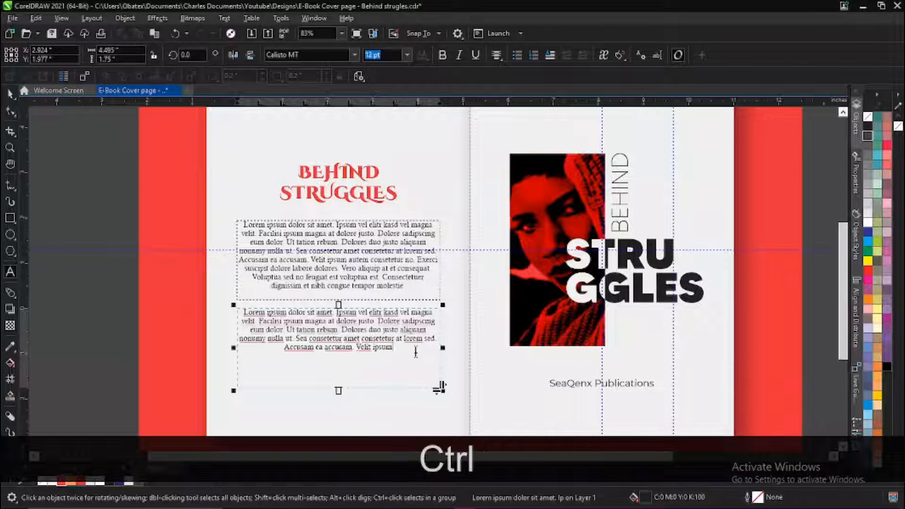
key(BackSpace)
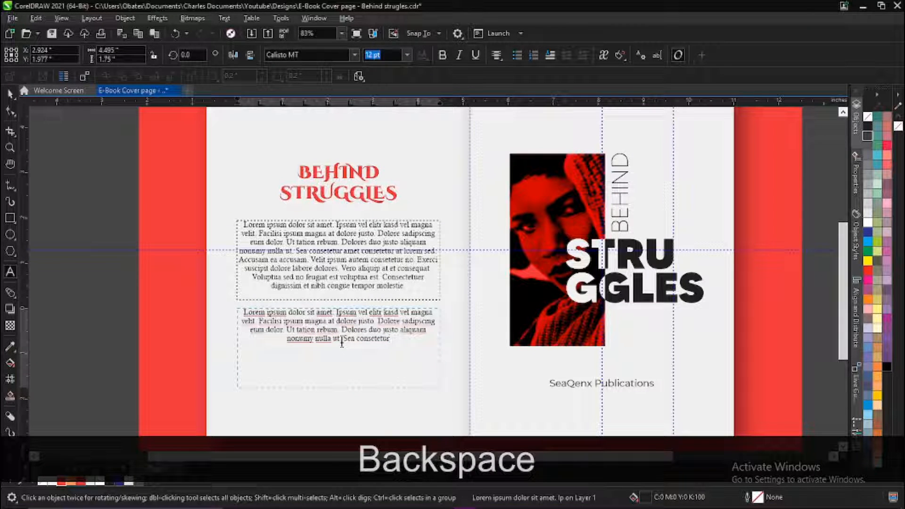
- Reduce the lower paragraph frame's height to about 0.97 in and make its text bold
key(ctrl+space)
drag(339, 362, 340, 355)
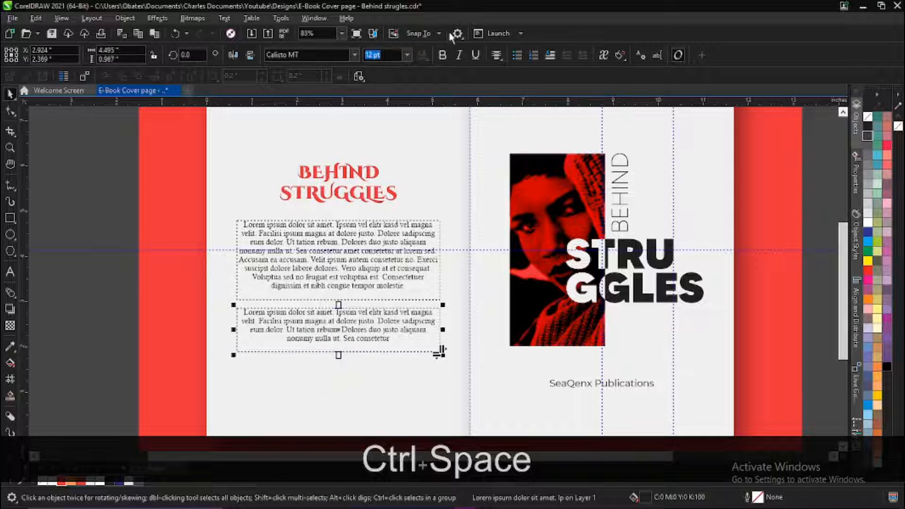
click(443, 56)
- Centre both paragraph frames horizontally on the back cover panel
click(126, 198)
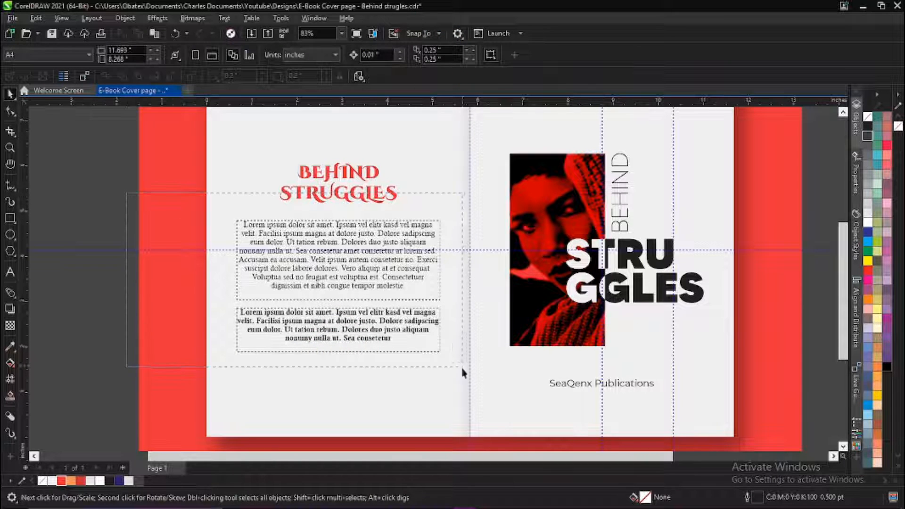
shift+click(310, 147)
key(shift+c)
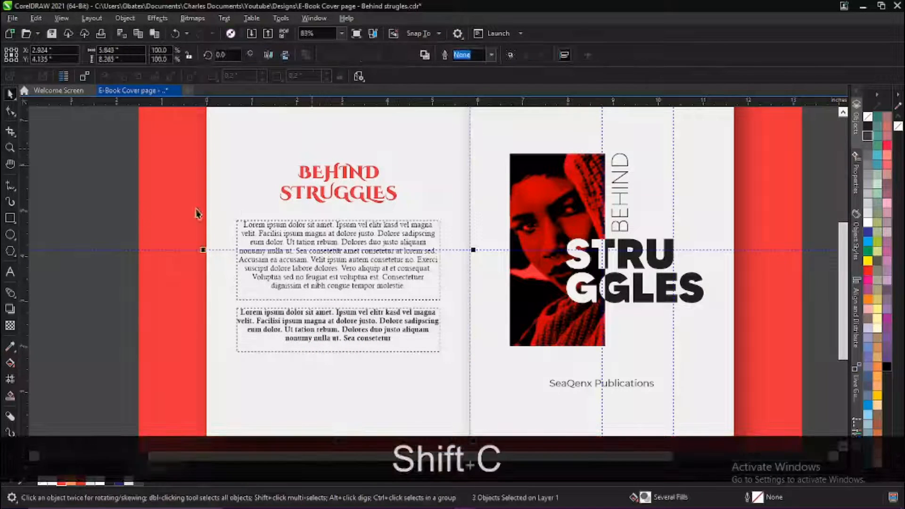
- Move the title and both paragraphs slightly upward together and centre them horizontally on the back cover panel
click(135, 205)
scroll(253, 229, down, 1)
key(z)
drag(198, 115, 509, 368)
click(11, 95)
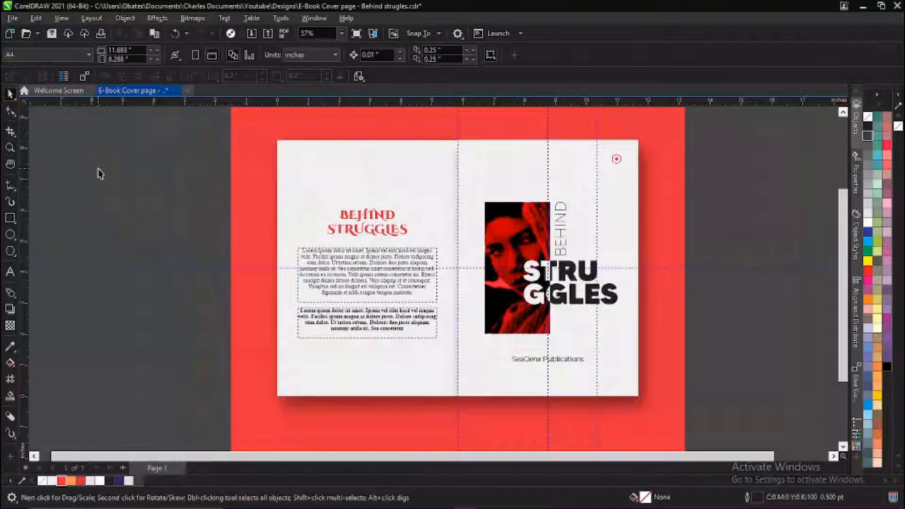
drag(452, 363, 452, 363)
mouse_move(403, 259)
mouse_down()
mouse_move(404, 222)
mouse_move(407, 250)
mouse_up()
key(c)
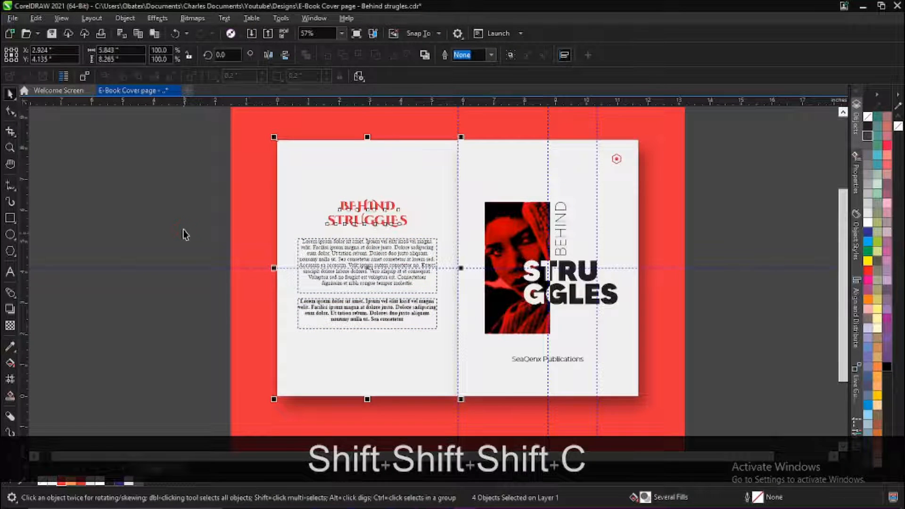
scroll(259, 193, down, 1)
key(z)
scroll(312, 190, down, 1)
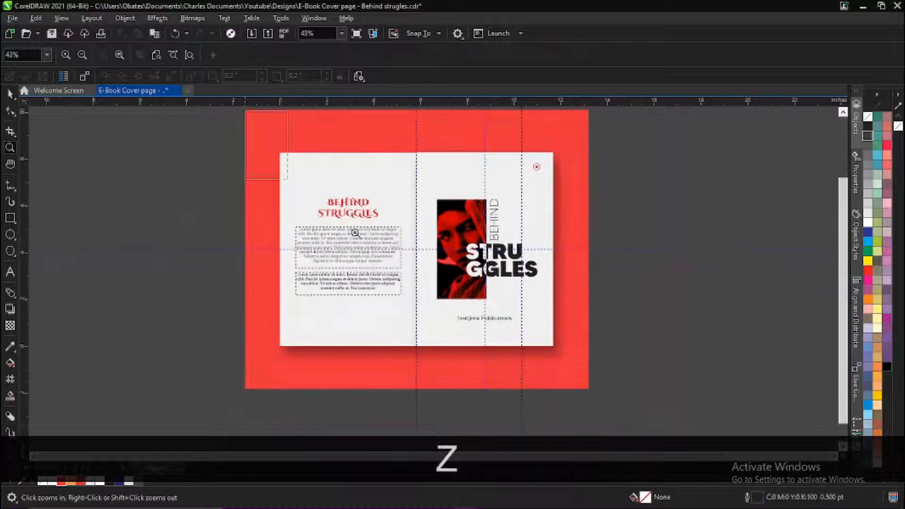
drag(288, 180, 587, 383)
key(ctrl+space)
key(z)
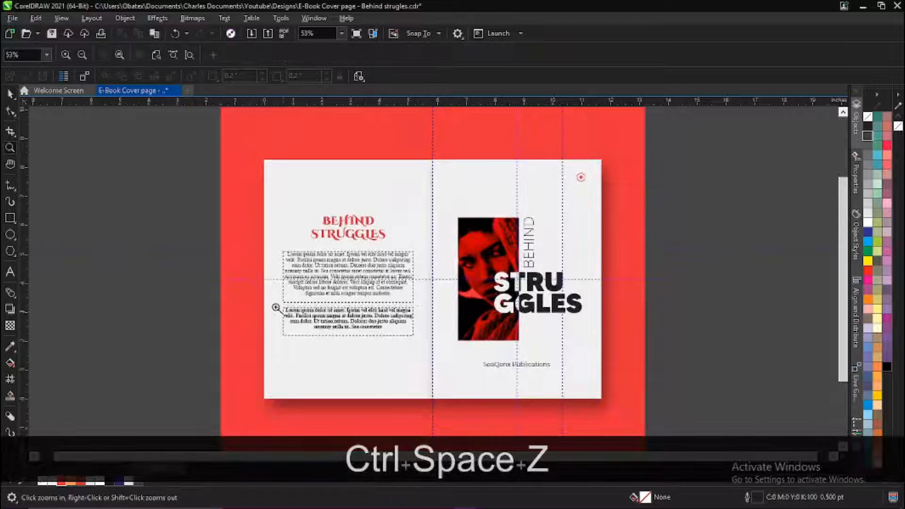
drag(483, 393, 484, 393)
scroll(360, 239, down, 2)
key(ctrl+space)
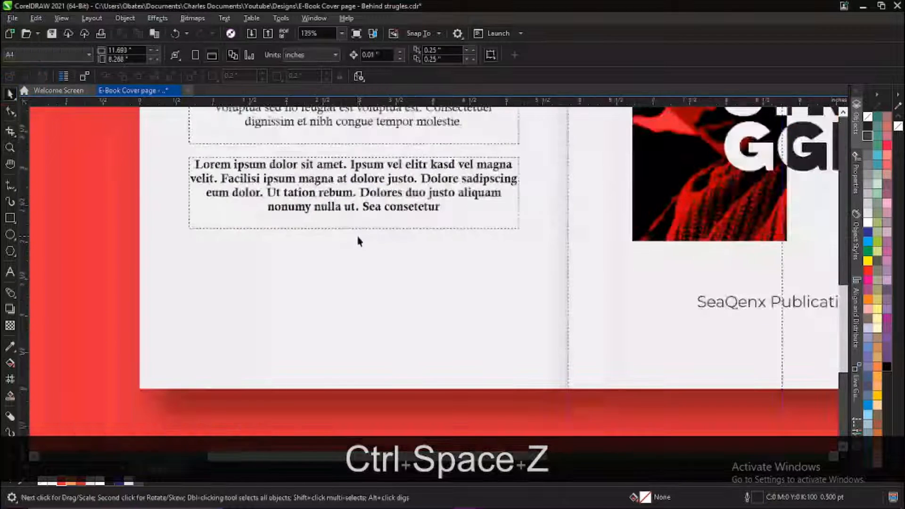
click(158, 18)
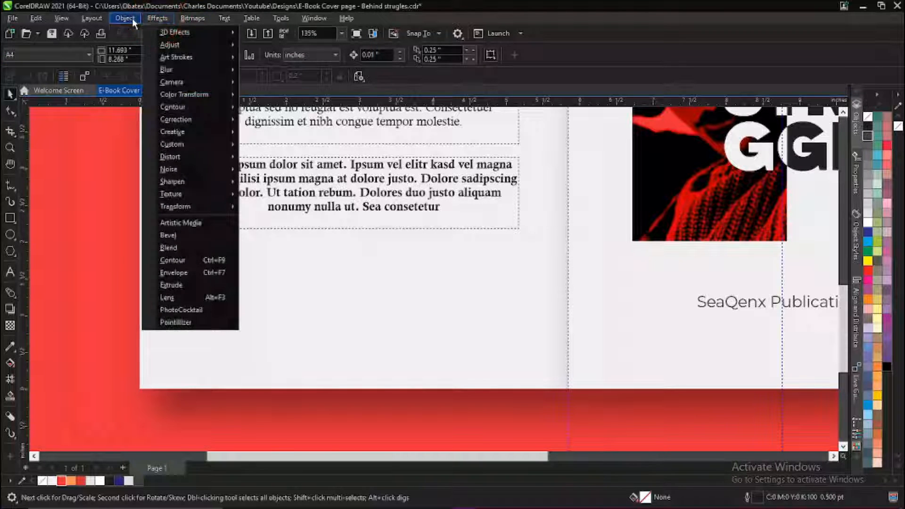
mouse_move(120, 19)
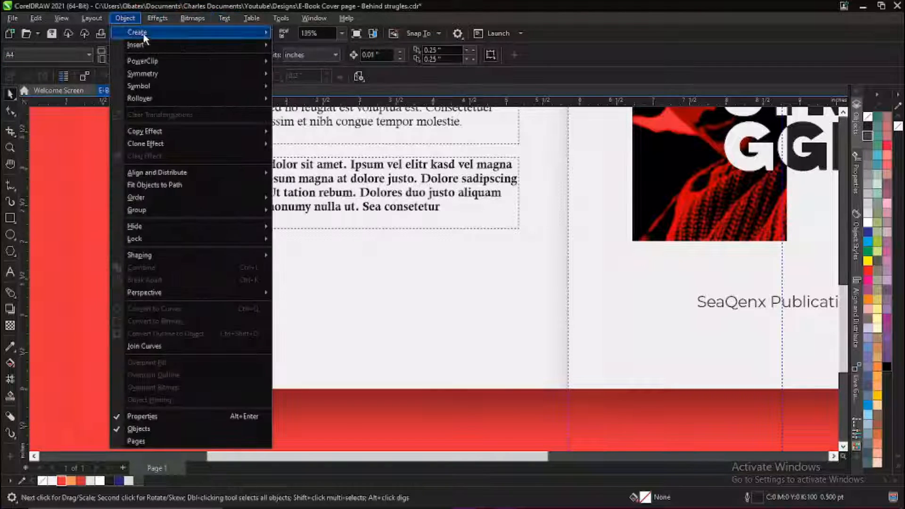
click(301, 55)
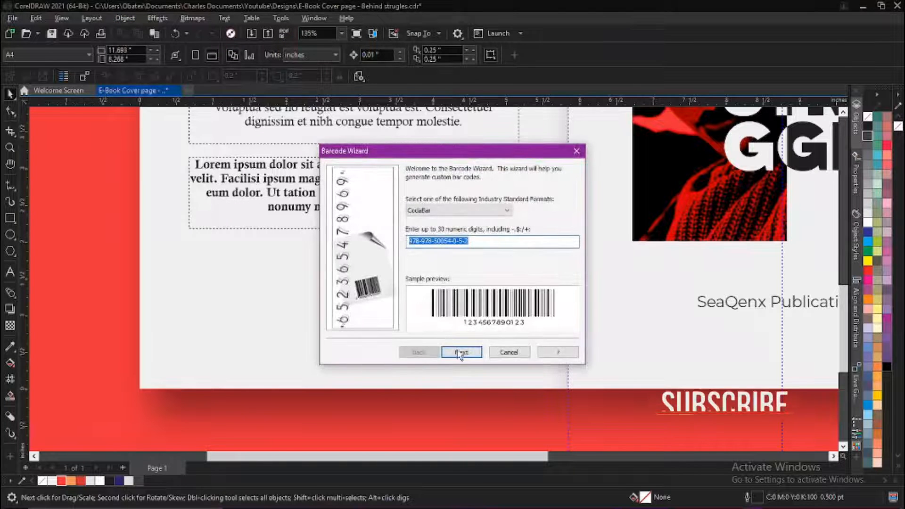
click(462, 352)
click(461, 352)
click(465, 352)
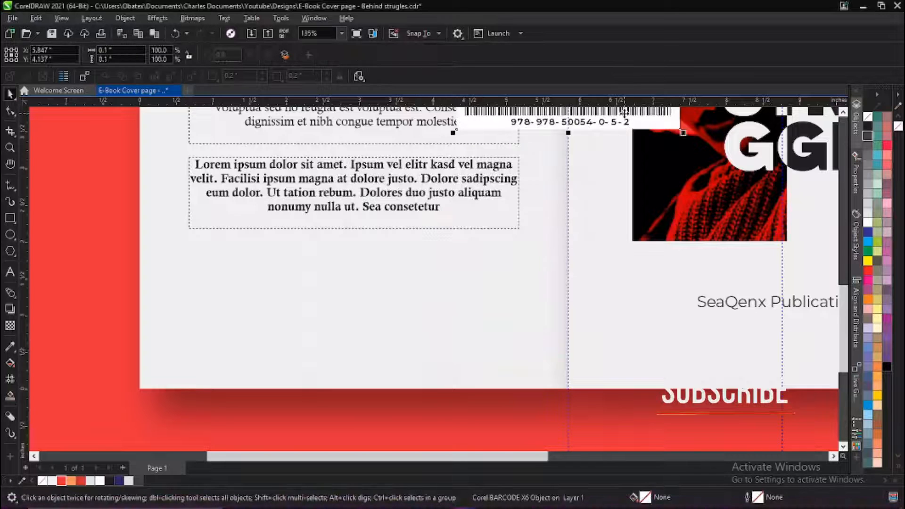
drag(684, 133, 476, 283)
drag(454, 246, 465, 273)
- Draw a rectangle about 1.53 in wide over the barcode and extend its top edge to a height of about 0.67 in
key(z)
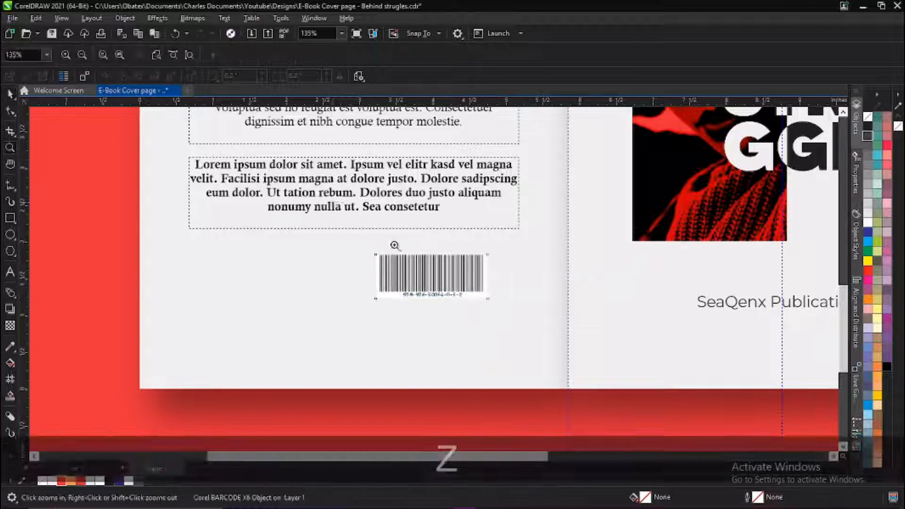
drag(330, 202, 559, 341)
click(11, 94)
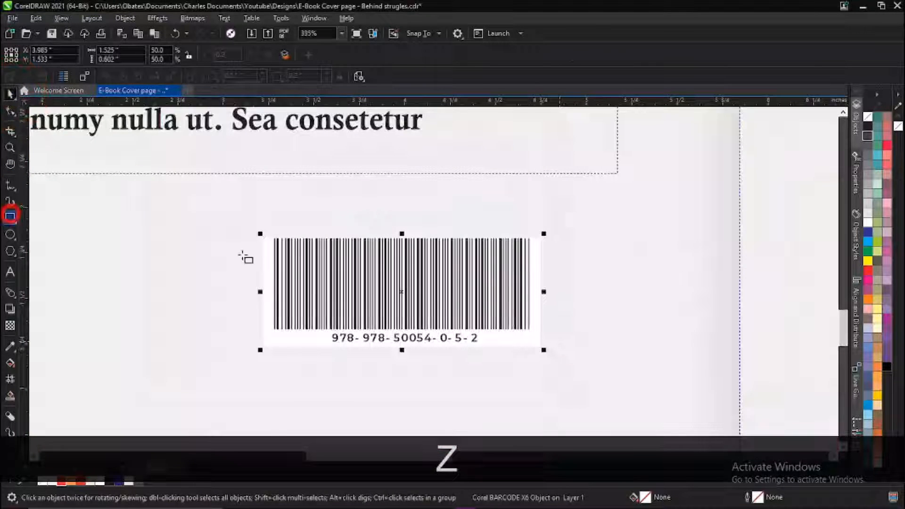
mouse_move(263, 236)
mouse_down()
mouse_move(274, 311)
mouse_move(537, 356)
mouse_move(541, 348)
mouse_up()
click(10, 94)
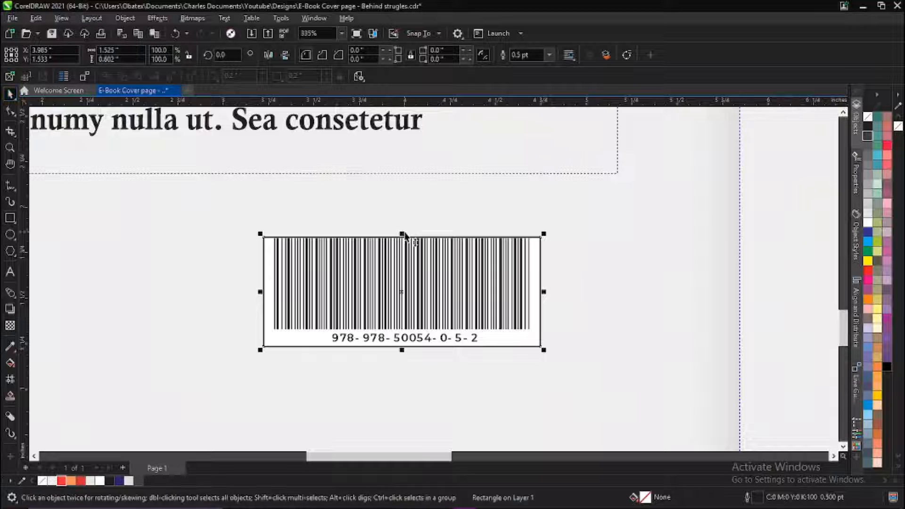
drag(402, 234, 399, 224)
- Give the rectangle a white fill and no outline, and place it behind the barcode
click(868, 222)
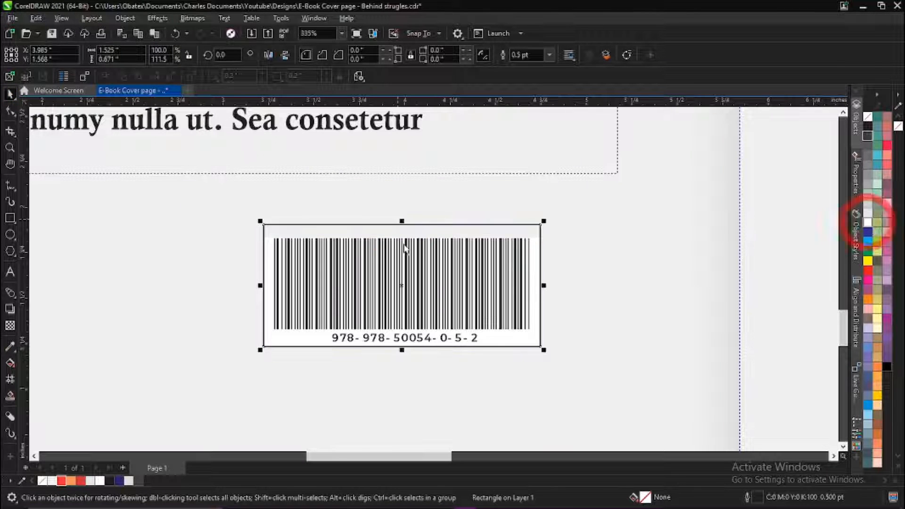
key(ctrl+Page_Down)
key(ctrl+Page_Down)
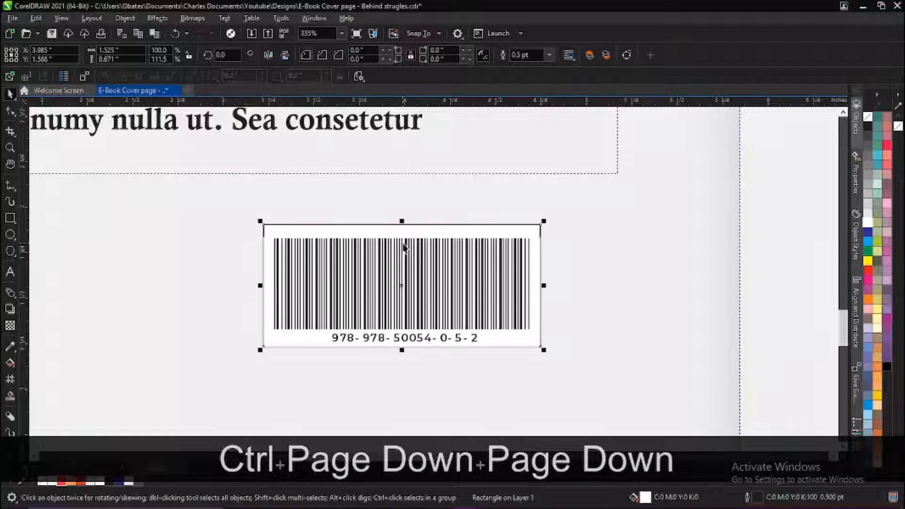
click(550, 55)
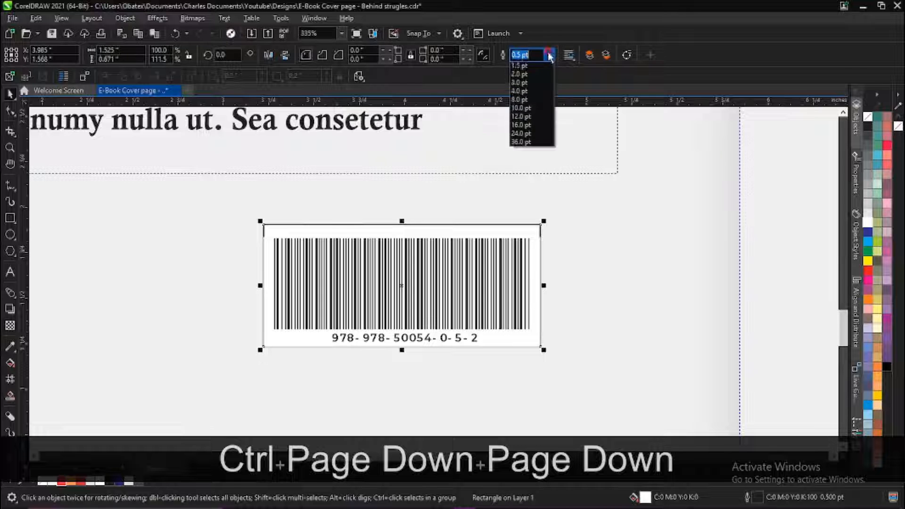
click(526, 62)
- Enlarge the barcode and its white rectangle together to about 1.88 by 0.83 in, fitted under the bold paragraph's right end
scroll(452, 224, down, 2)
scroll(204, 218, down, 1)
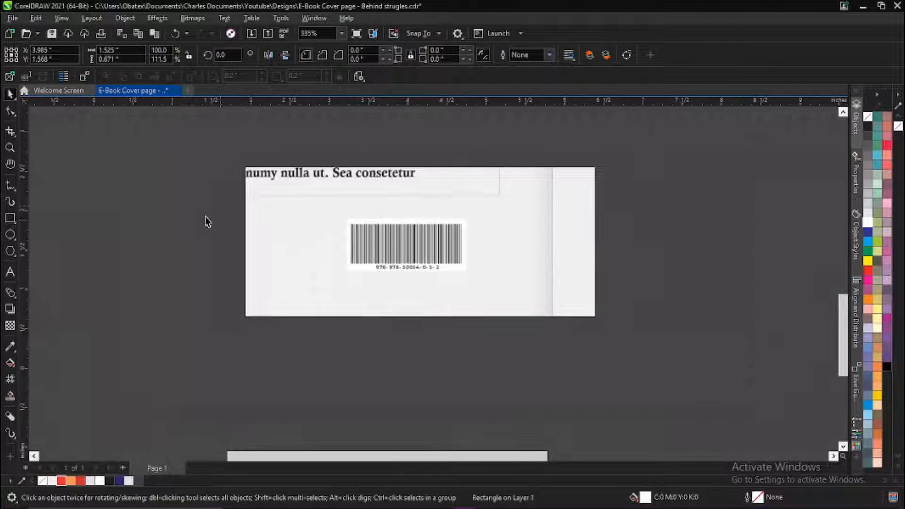
scroll(186, 208, down, 2)
scroll(101, 244, down, 1)
scroll(90, 231, down, 1)
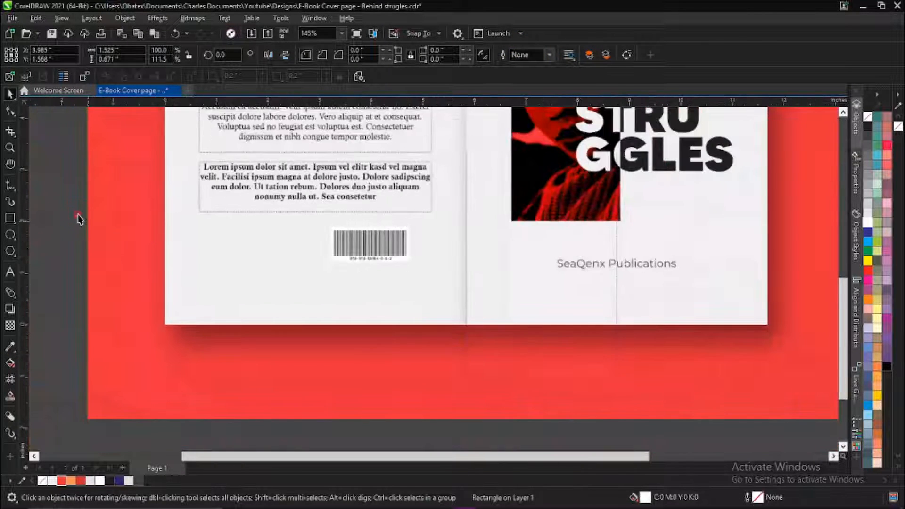
click(46, 205)
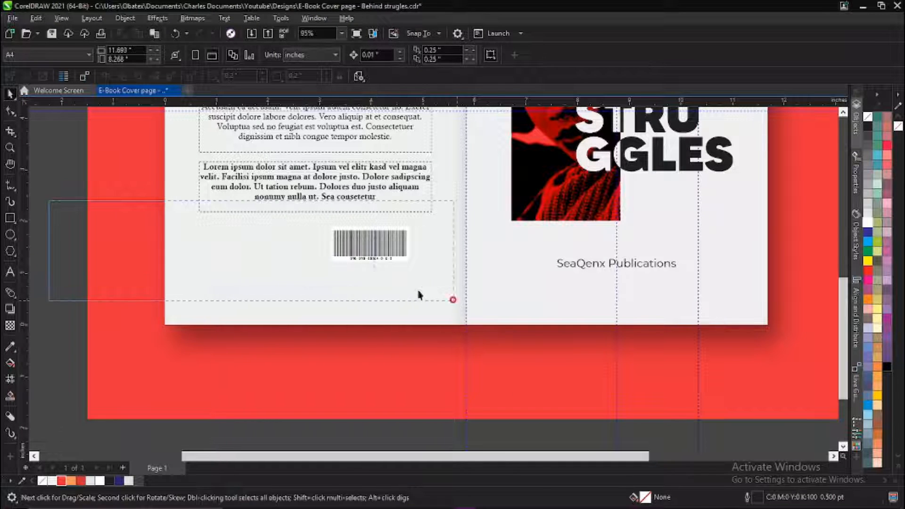
drag(419, 295, 453, 300)
drag(328, 266, 318, 274)
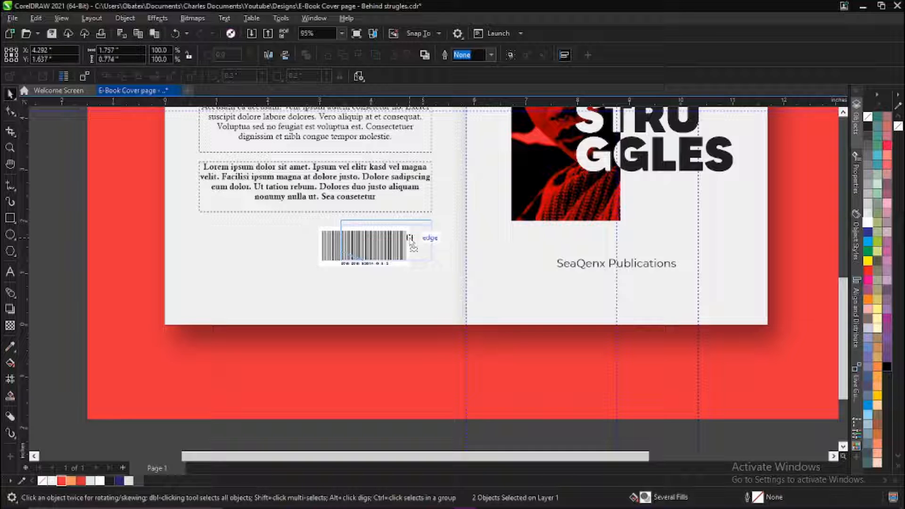
drag(410, 238, 408, 238)
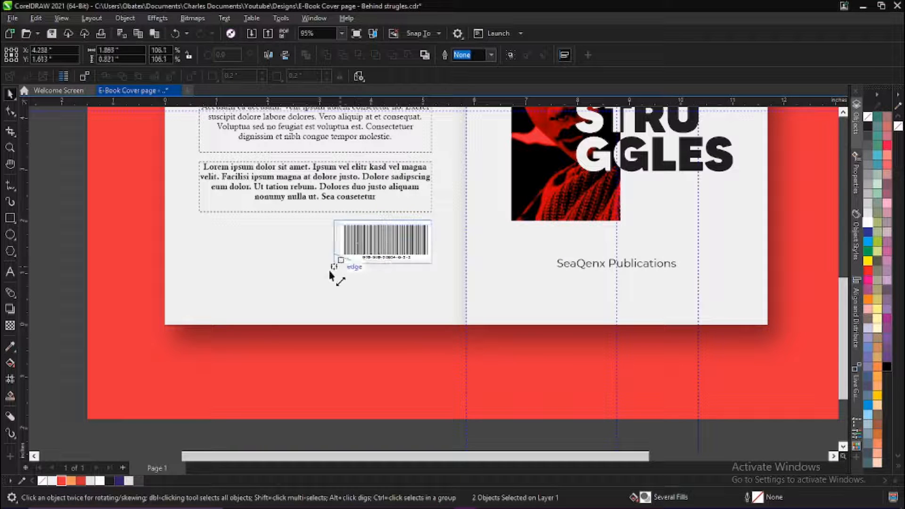
drag(331, 271, 330, 269)
click(77, 228)
- Check the whole cover in a full-screen preview and return to the drawing
key(z)
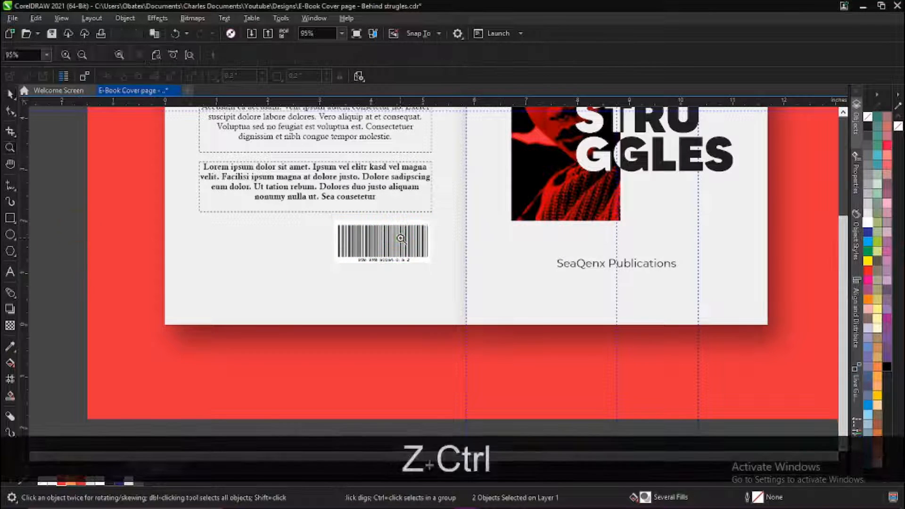
scroll(394, 275, down, 4)
key(ctrl+space)
key(z)
drag(300, 134, 534, 324)
key(space)
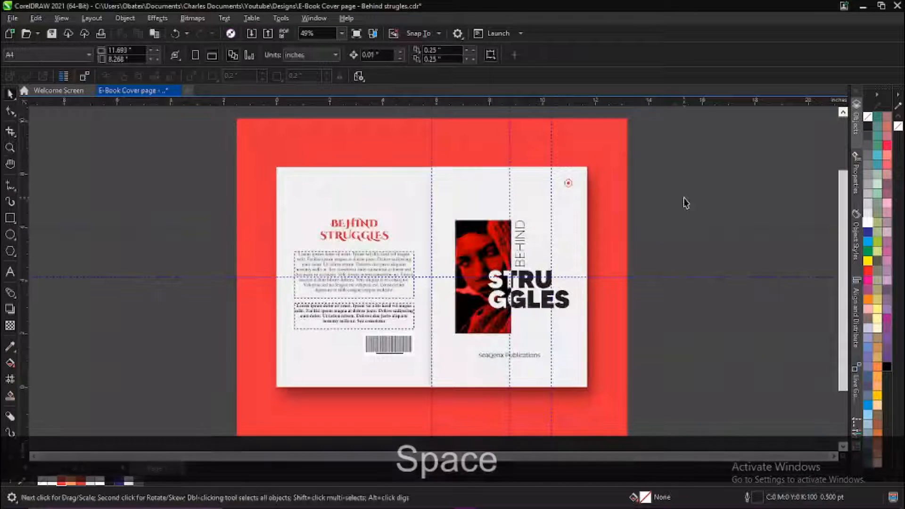
right_click(676, 135)
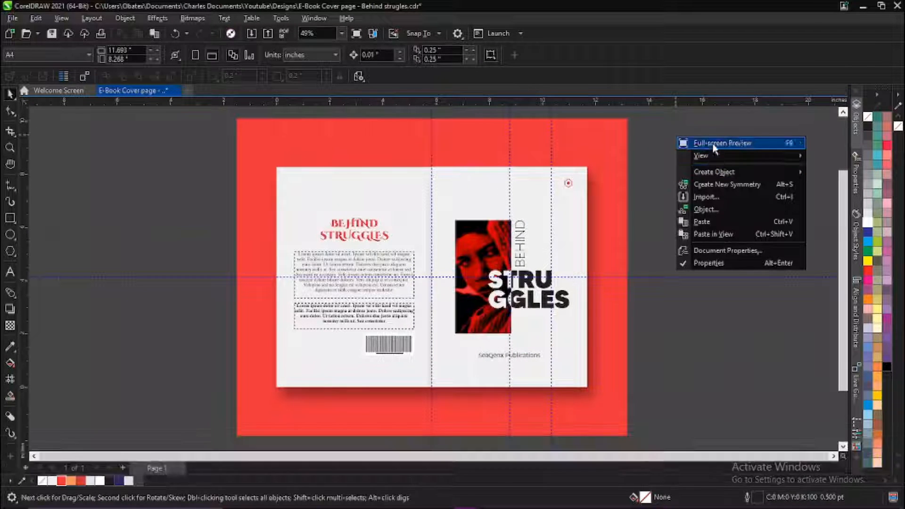
click(712, 142)
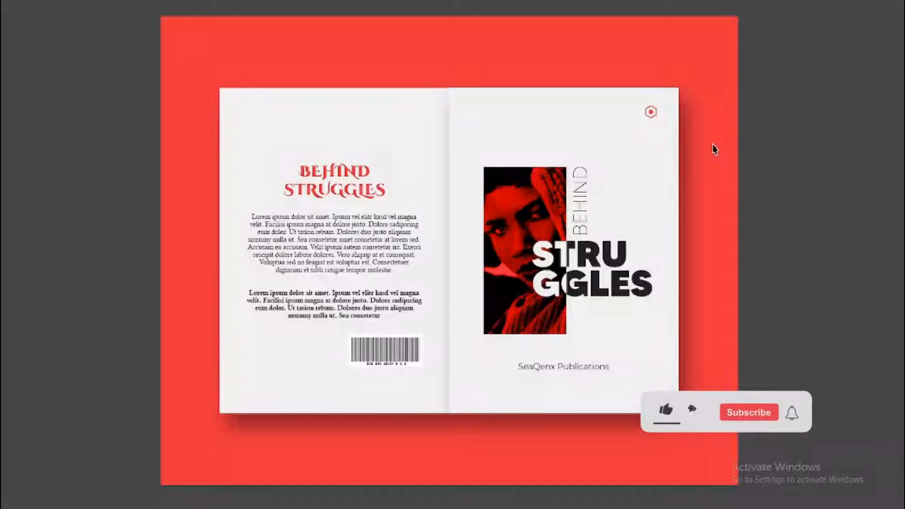
click(713, 144)
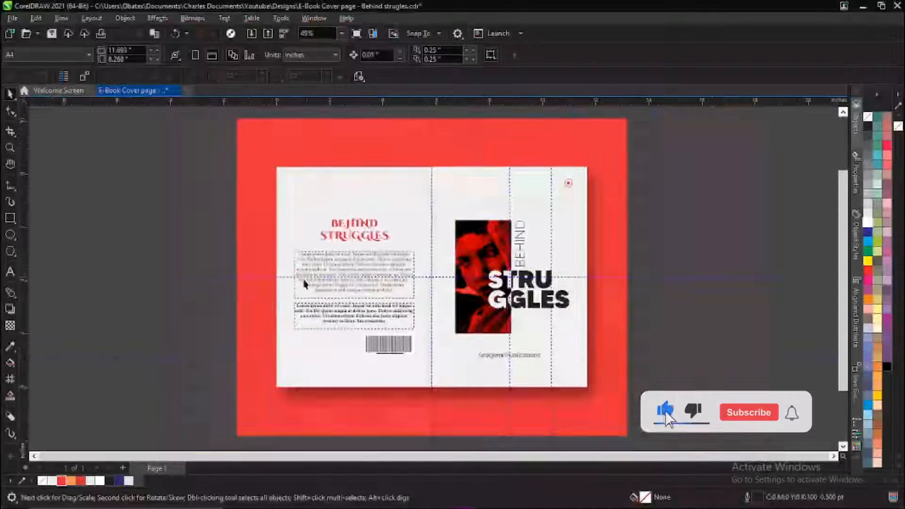
- Narrow both back cover paragraph frames together to about 4.21 in wide, keeping them centred
drag(427, 343, 424, 339)
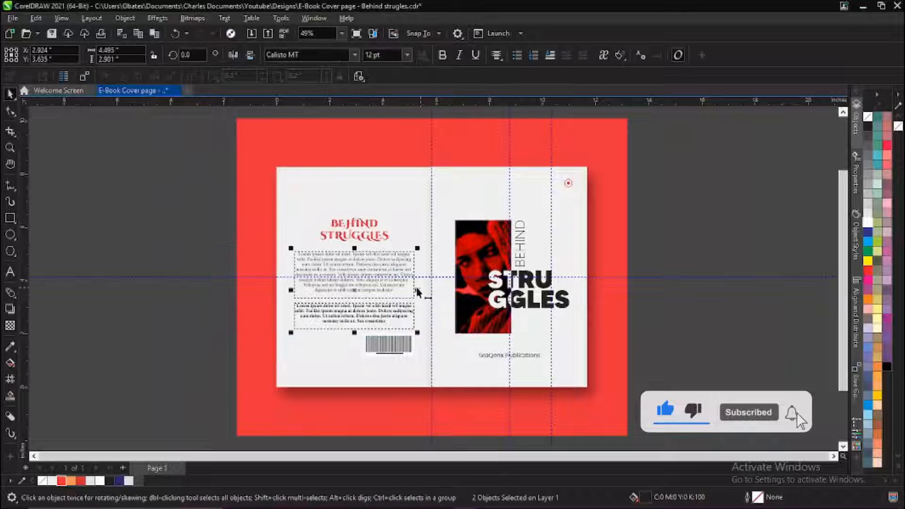
drag(418, 295, 414, 304)
- Group the barcode with its white rectangle and align the group to the right edge of the bold paragraph frame
drag(170, 303, 428, 366)
click(157, 370)
key(ctrl+g)
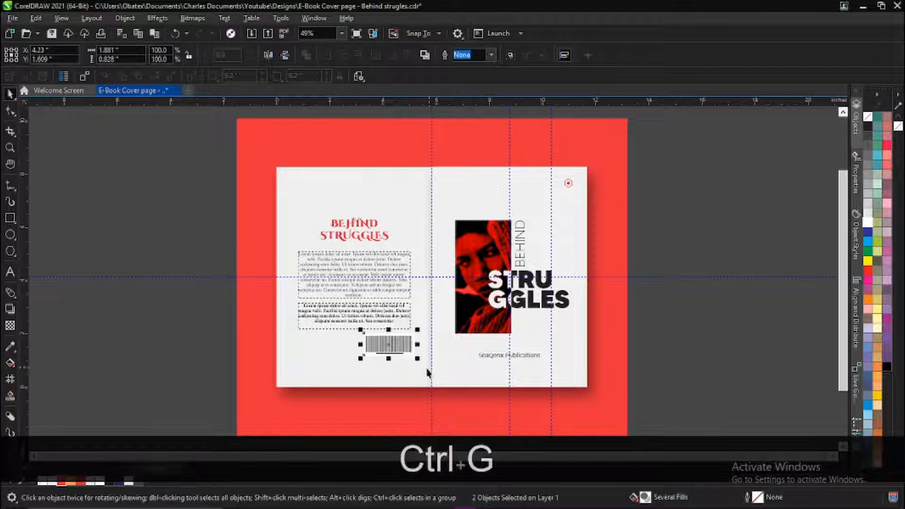
key(shift+r)
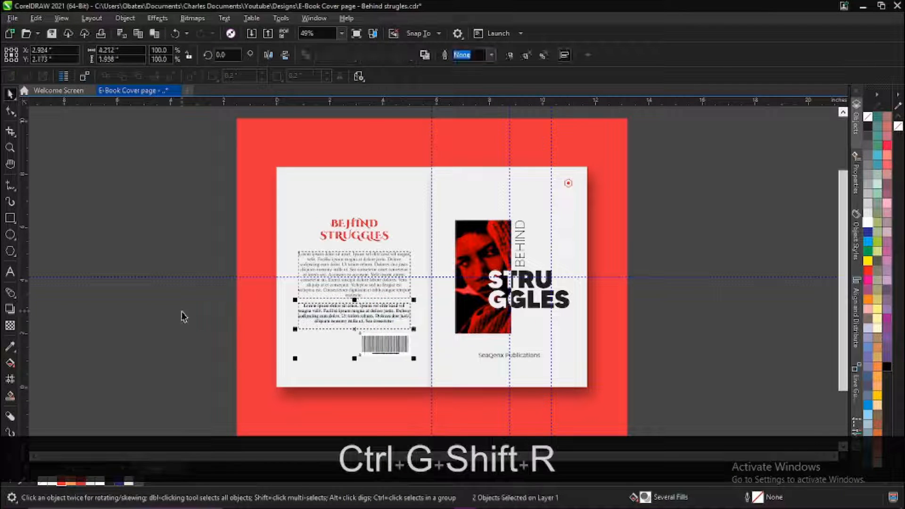
click(171, 185)
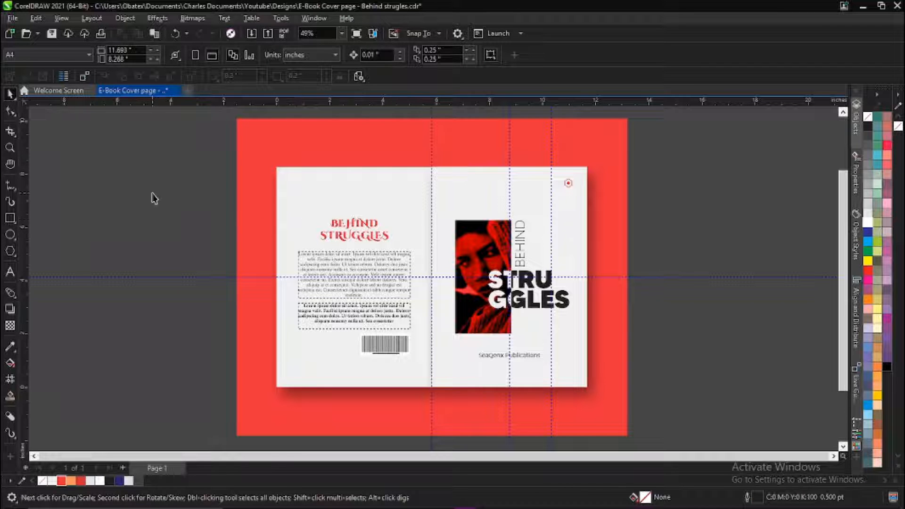
- Move the back cover title, paragraphs and barcode slightly upward together and preview the cover in full screen
drag(424, 375, 427, 378)
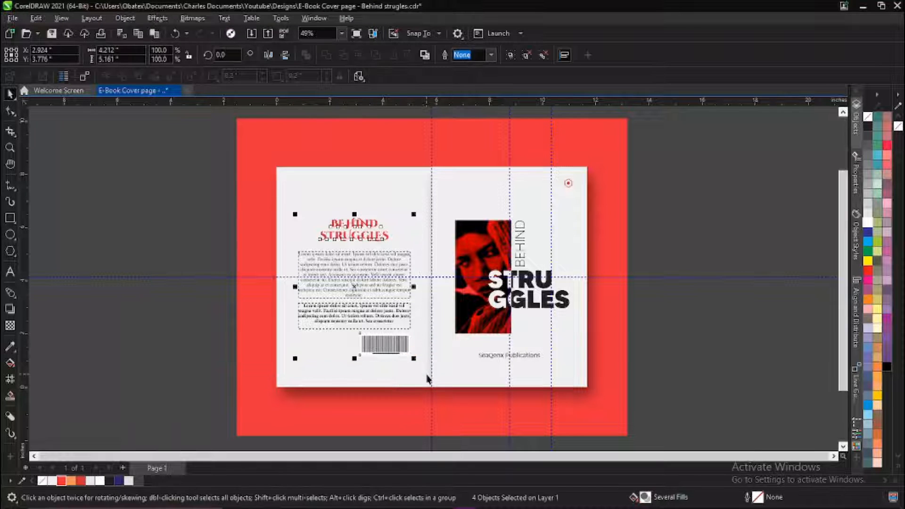
key(Up)
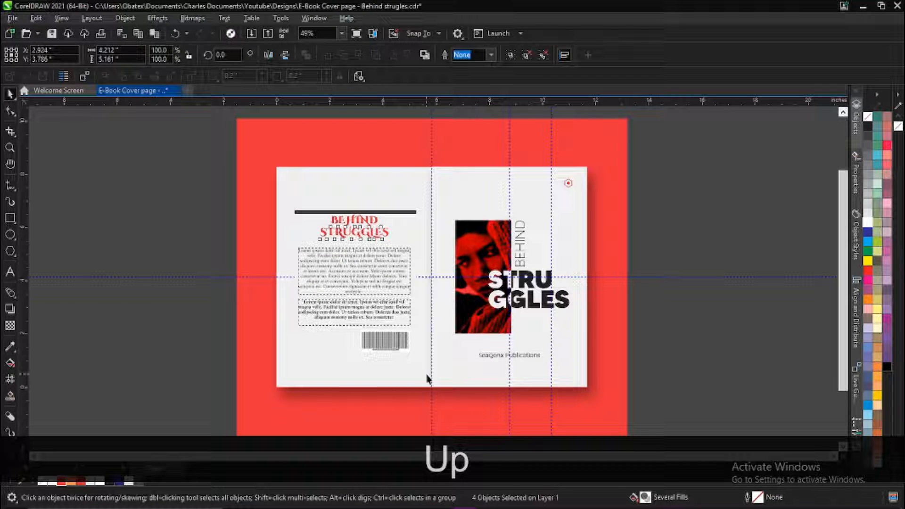
click(729, 206)
right_click(698, 129)
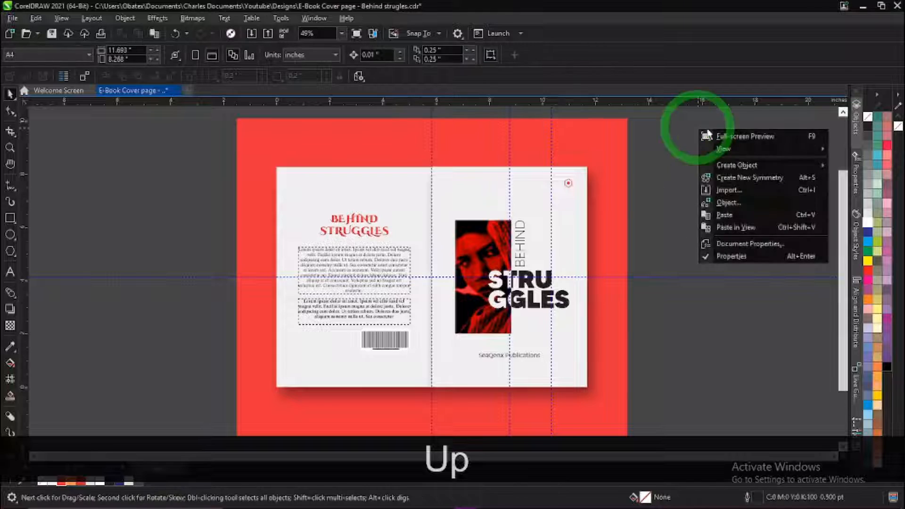
click(718, 133)
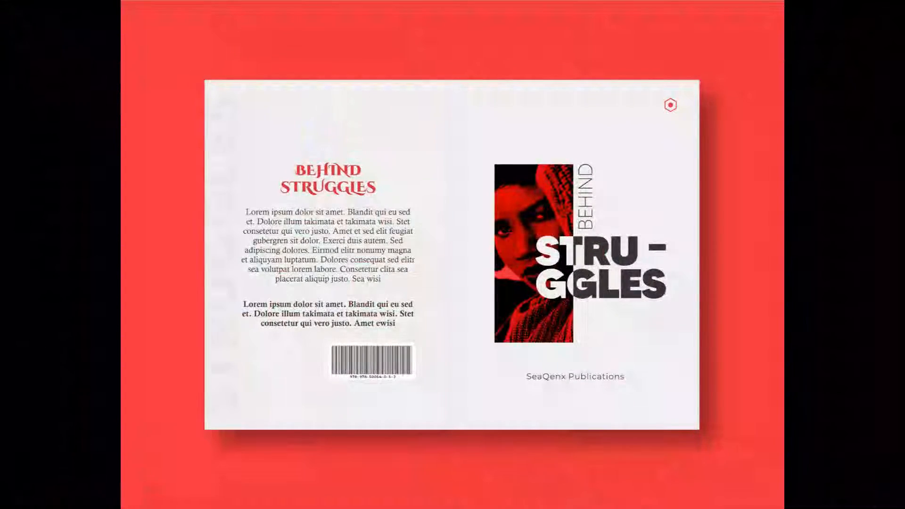